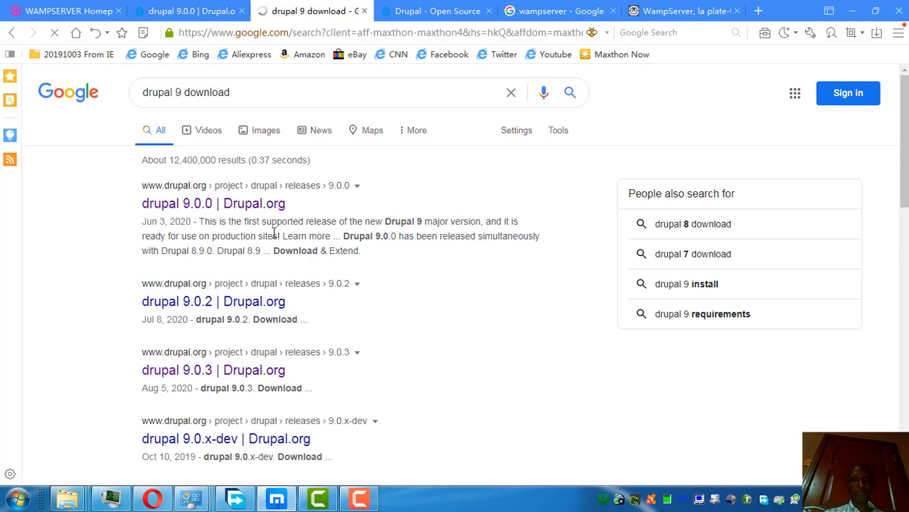
Step: Open the Drupal 9.0.0 search result in a new tab and switch to its release page
right_click(269, 212)
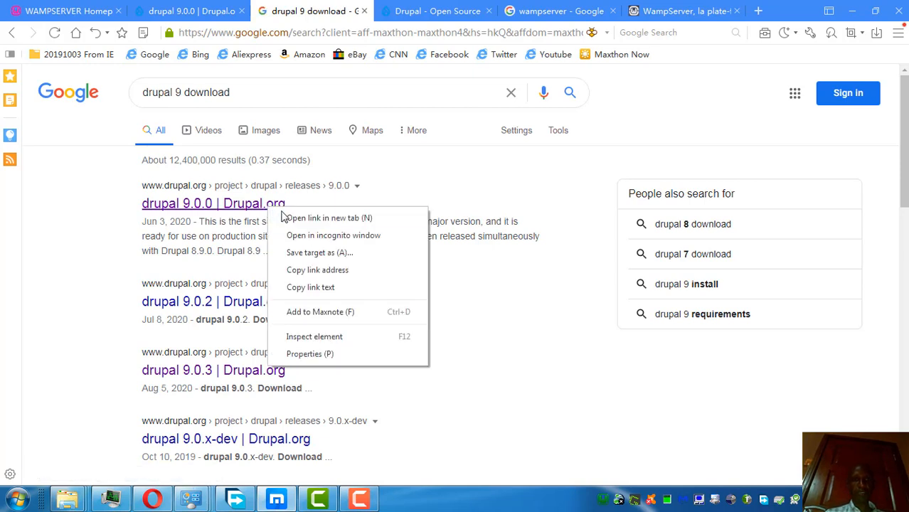
left_click(288, 215)
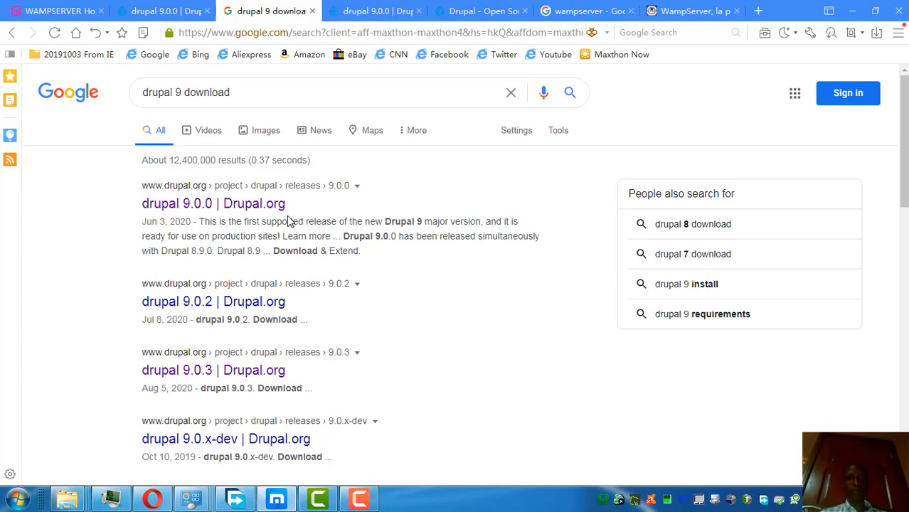
left_click(387, 10)
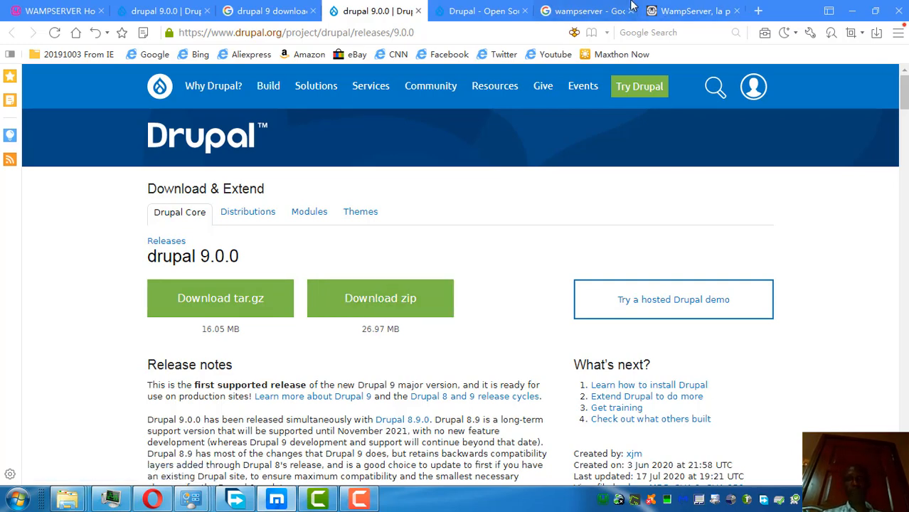
Step: Extend the Google wampserver query to 'wampserver 64 bit' and run the search
left_click(66, 13)
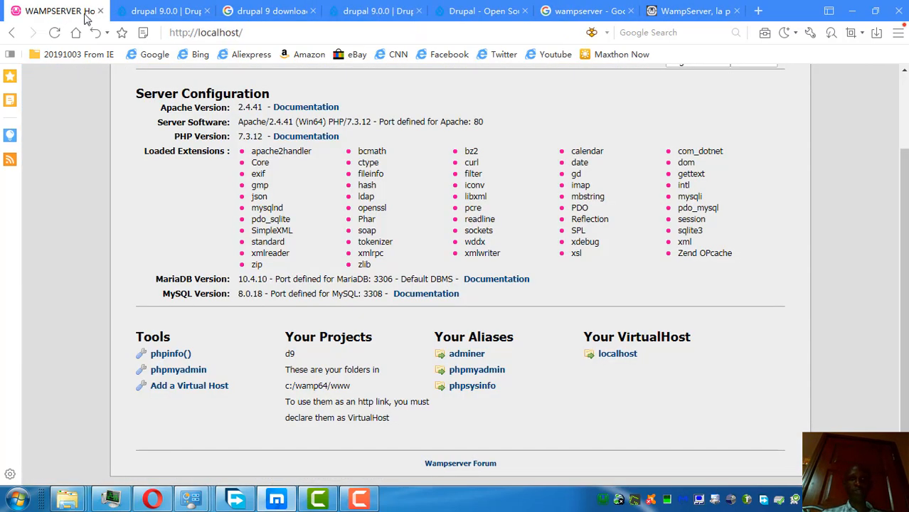
left_click(693, 13)
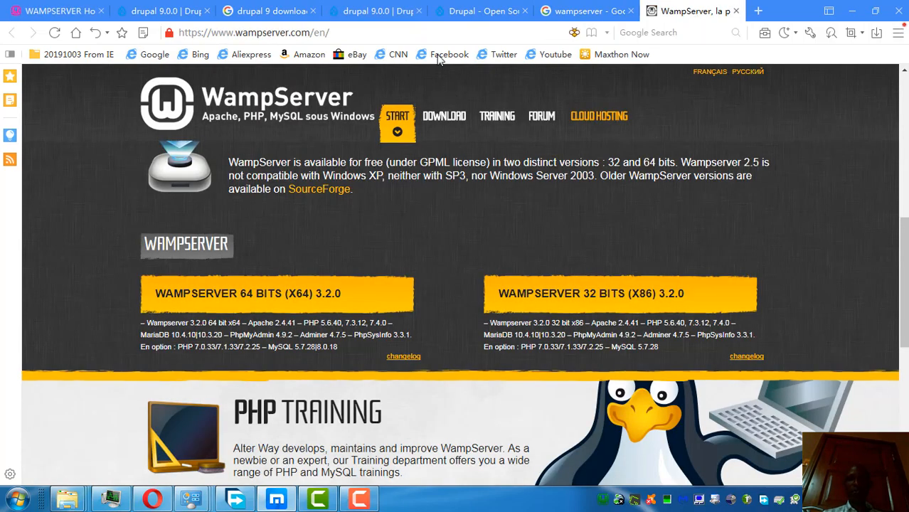
left_click(556, 12)
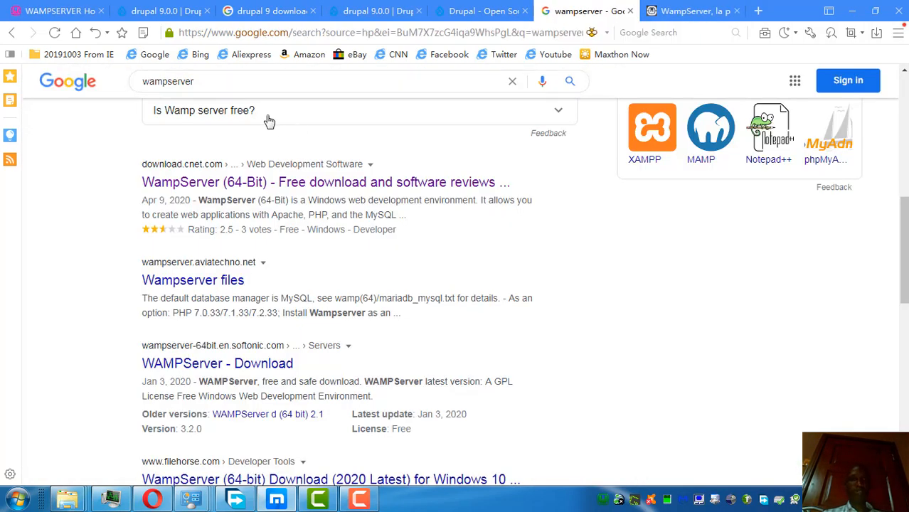
left_click_drag(906, 204, 886, 61)
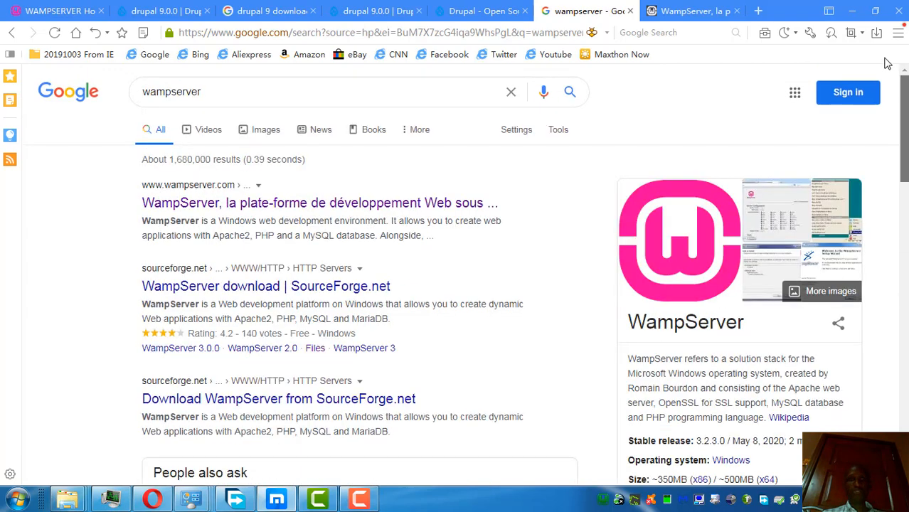
left_click(222, 91)
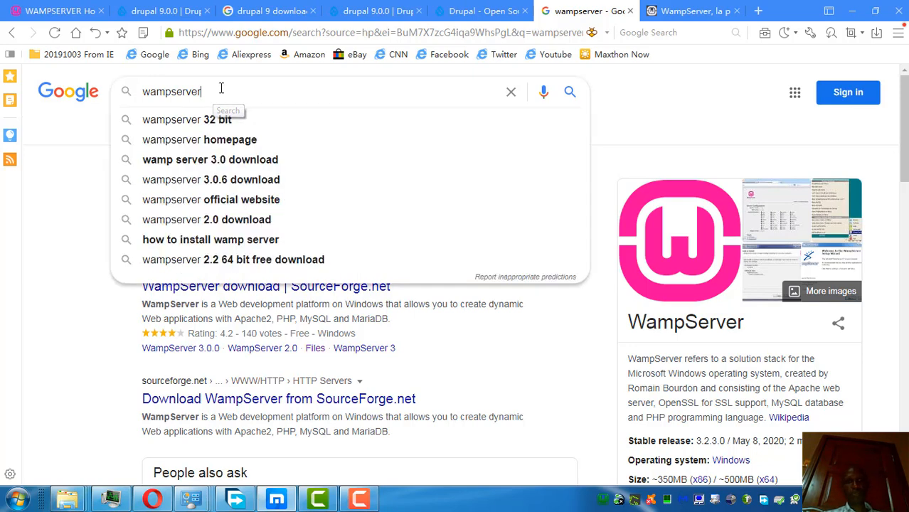
left_click(192, 155)
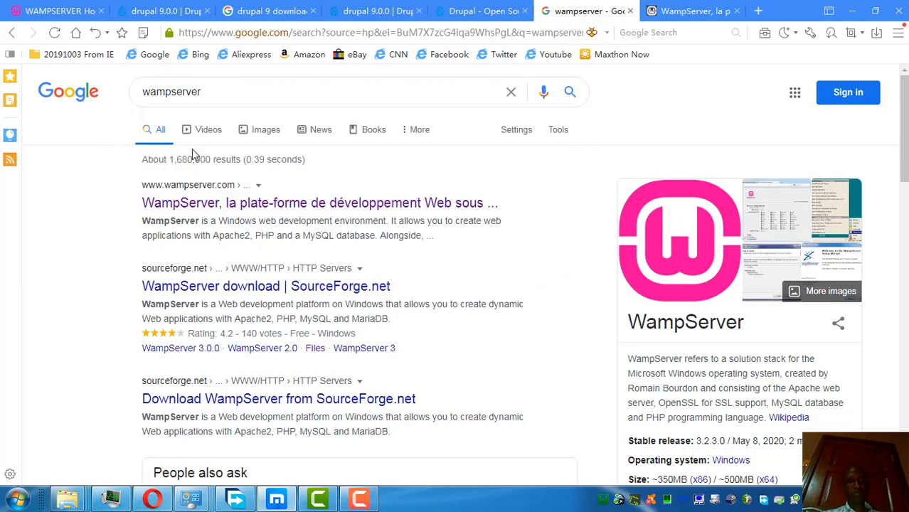
left_click(218, 94)
type("64 bit")
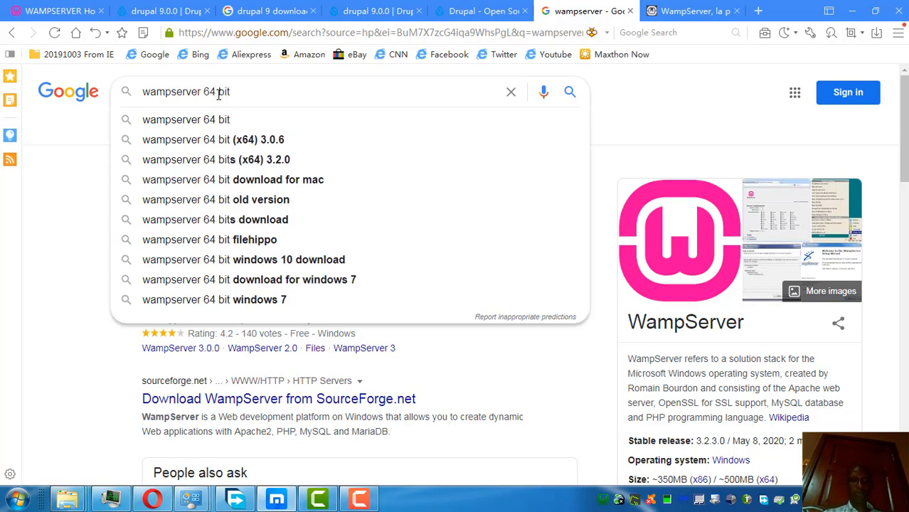
key("Return")
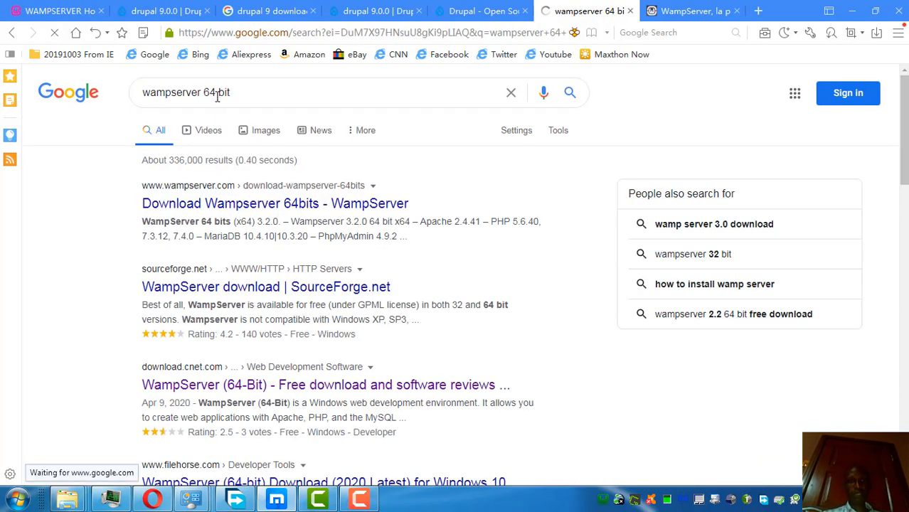
Step: Open the Download Wampserver 64bits result in a new tab and switch to it
right_click(297, 209)
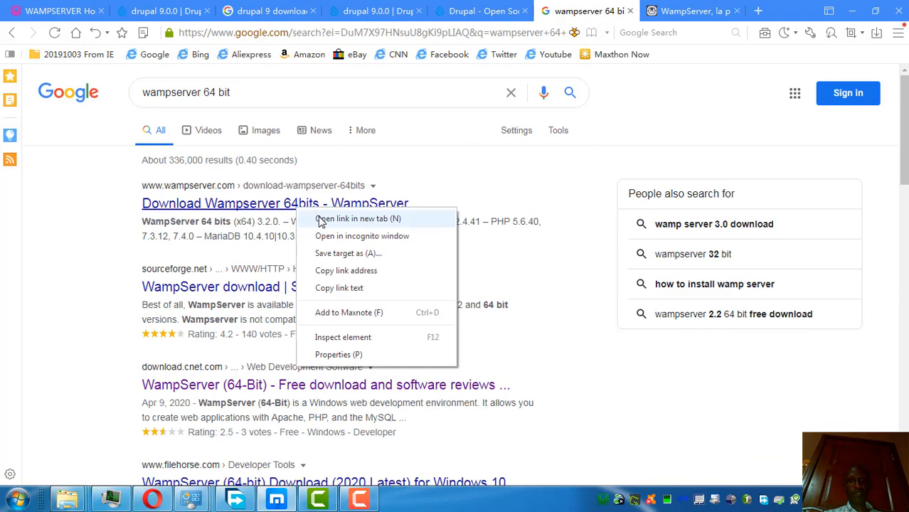
left_click(321, 219)
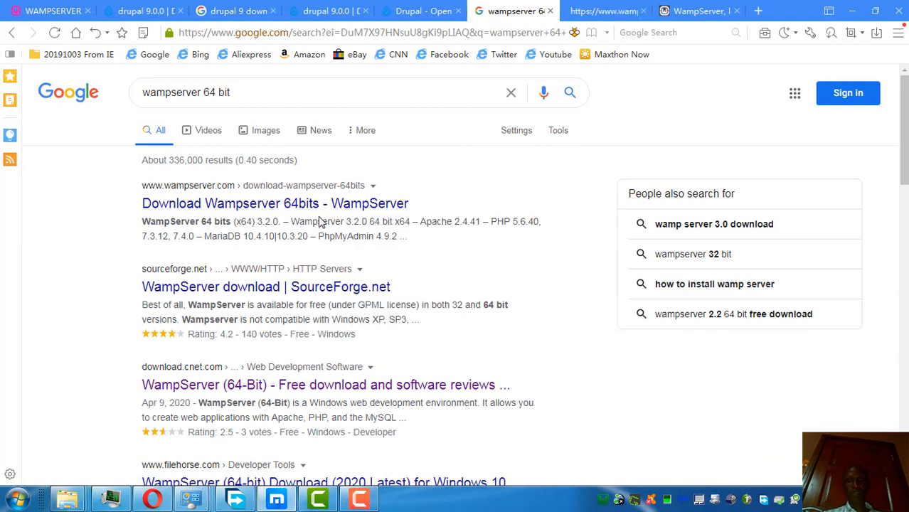
left_click(590, 13)
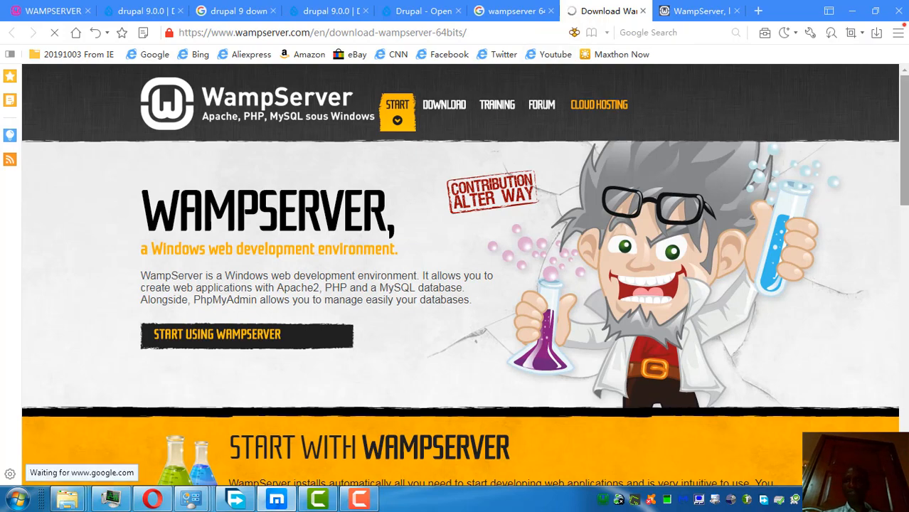
Step: Open the WAMPSERVER 64 BITS (X64) 3.2.0 form, read its Visual Studio 2012 warning, then go back to the homepage
left_click_drag(903, 115, 903, 232)
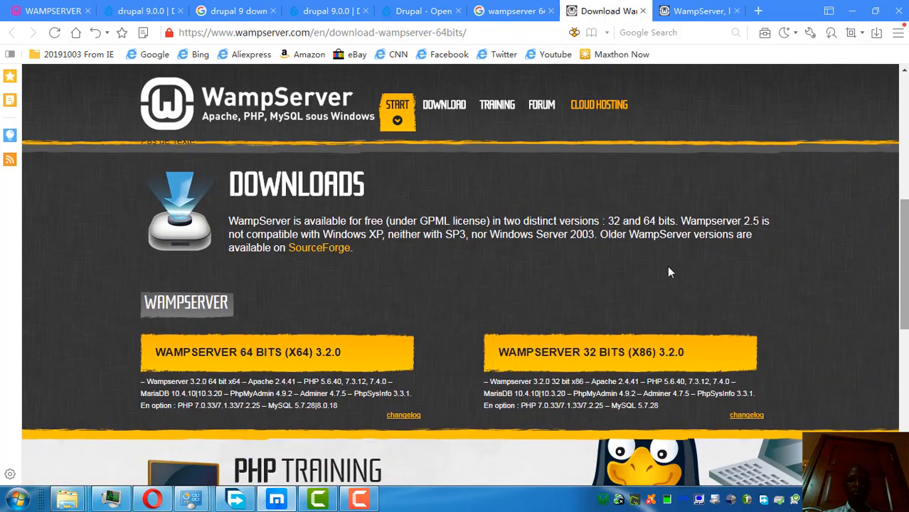
left_click(305, 355)
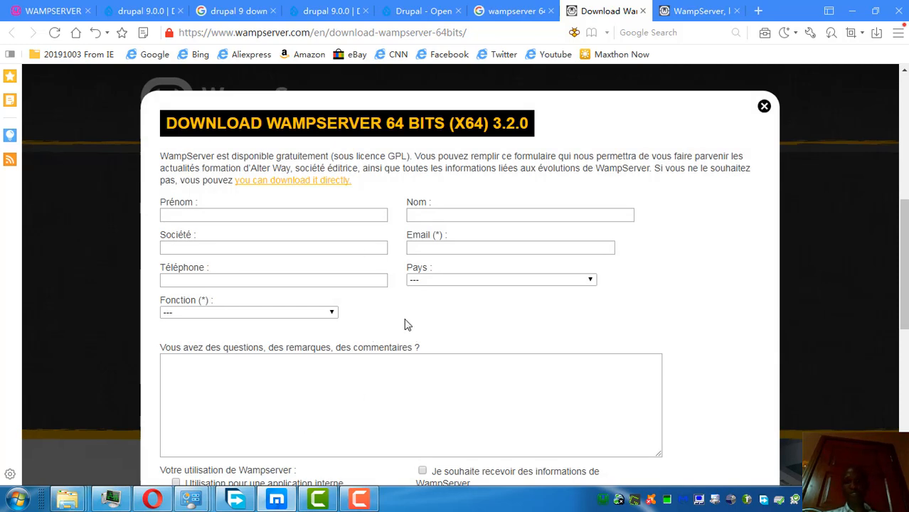
left_click_drag(905, 276, 903, 369)
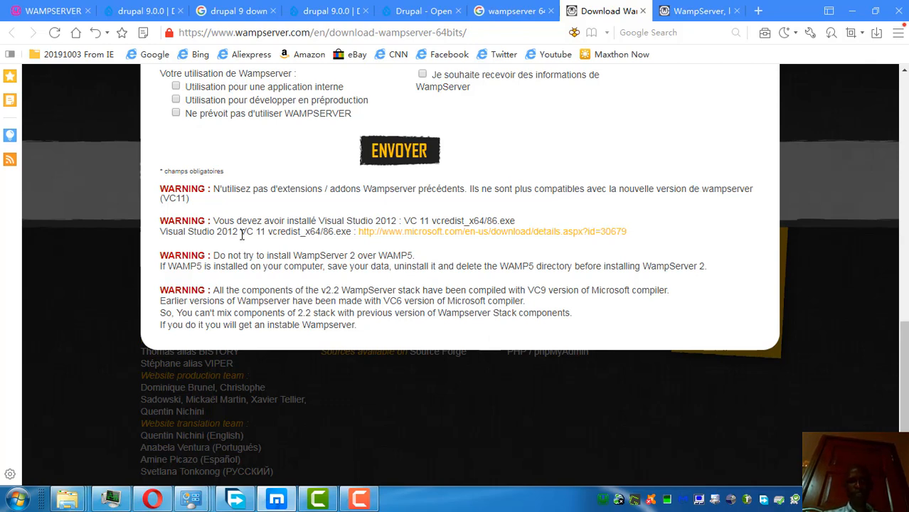
mouse_move(902, 325)
left_mouse_down()
mouse_move(894, 228)
mouse_move(896, 324)
left_mouse_up()
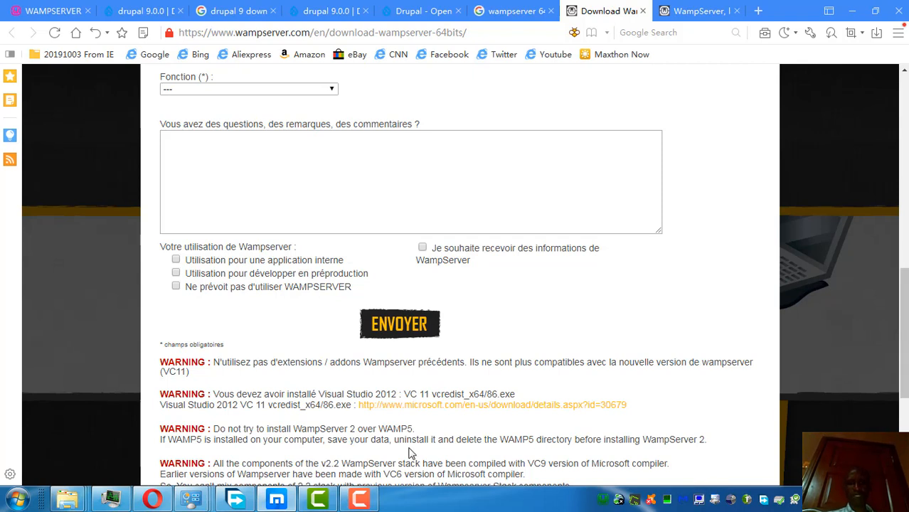
left_click_drag(324, 395, 159, 395)
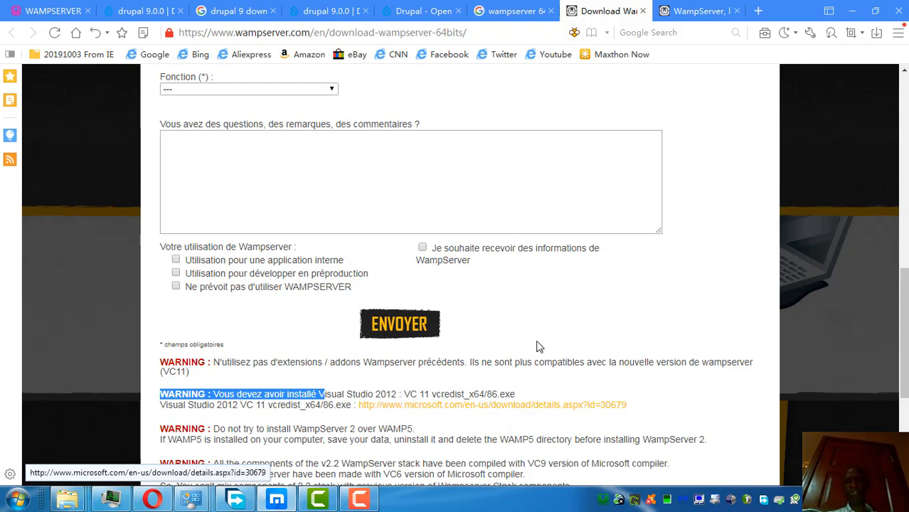
left_click(686, 11)
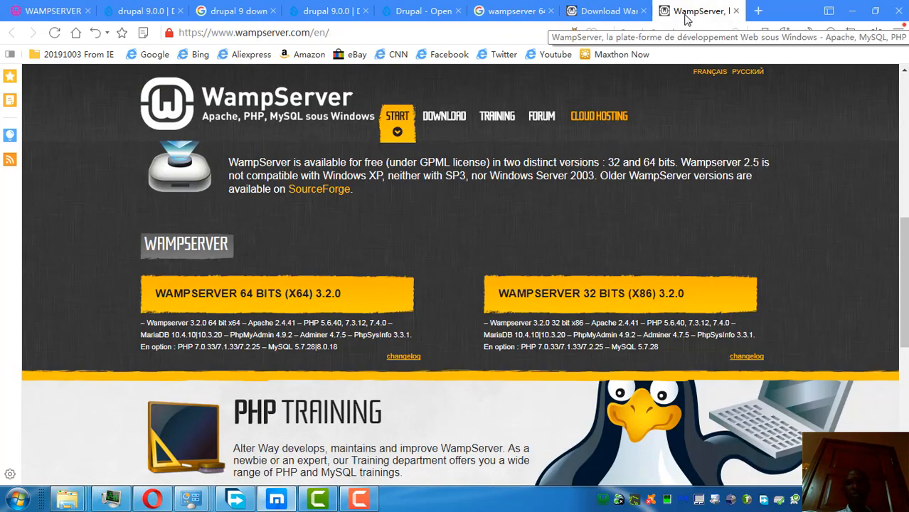
Step: Check the WampServer tray menu shows version 3.2.0 with services running, then bring up Start search
left_click(604, 499)
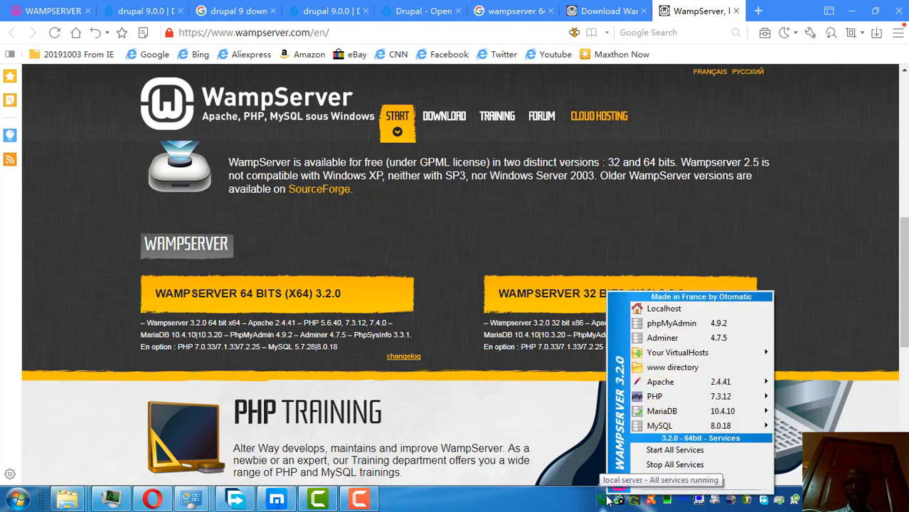
key("Up")
key("Up")
key("Up")
key("Up")
key("Up")
key("Up")
key("Up")
key("Up")
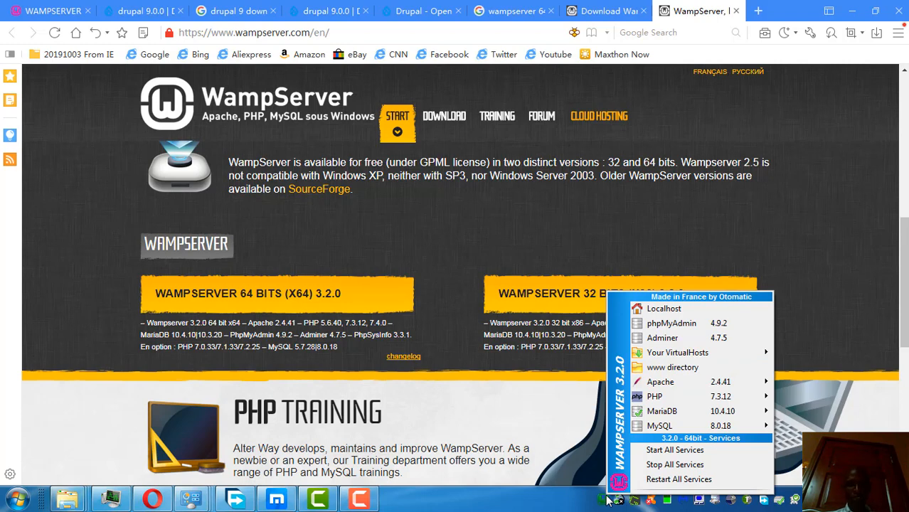
key("super")
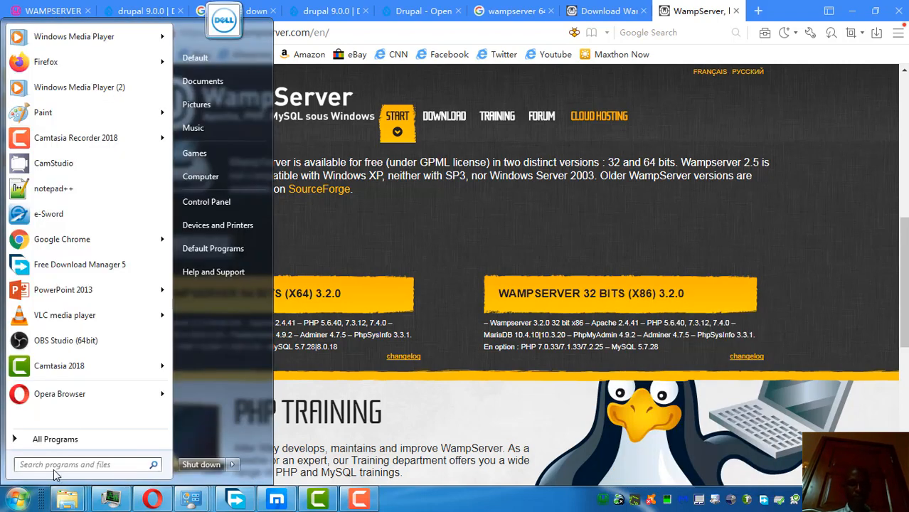
Step: Search 'wam', open the wampserver3.2.0_x64 installer's location in Downloads, then minimize that window
type("wam")
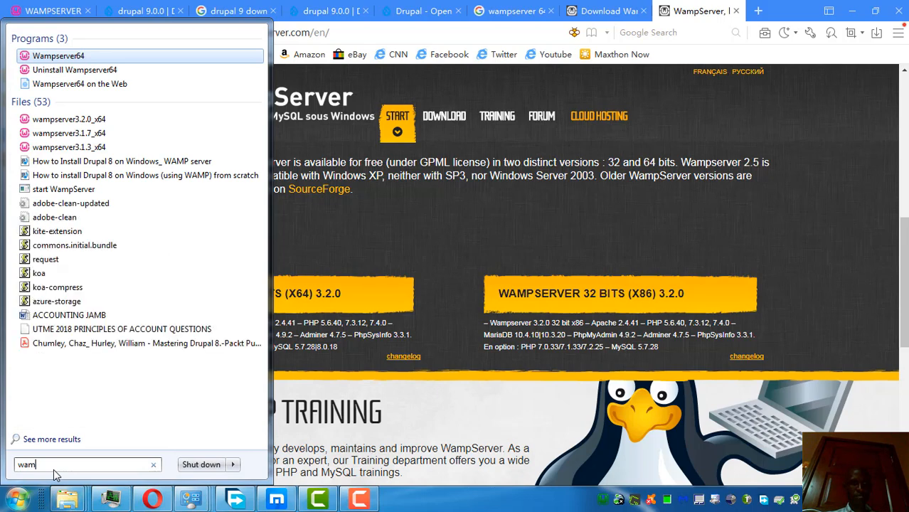
right_click(54, 121)
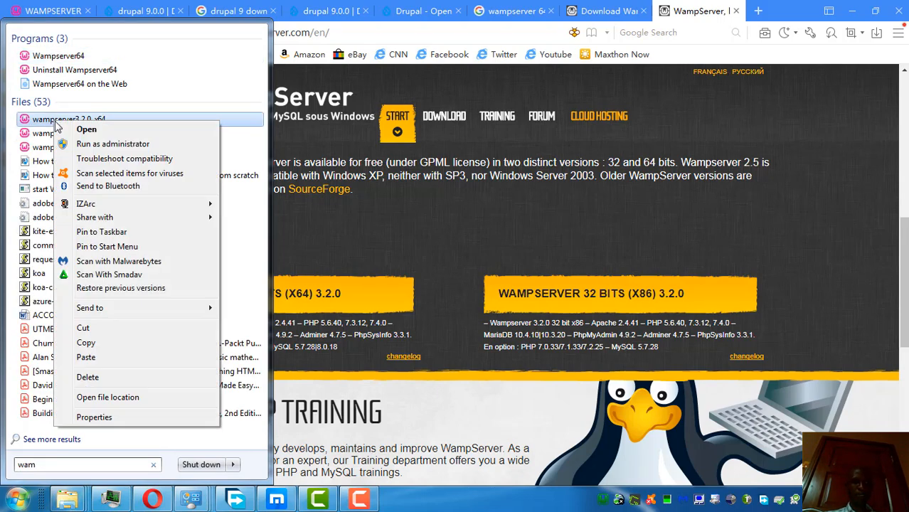
left_click(107, 397)
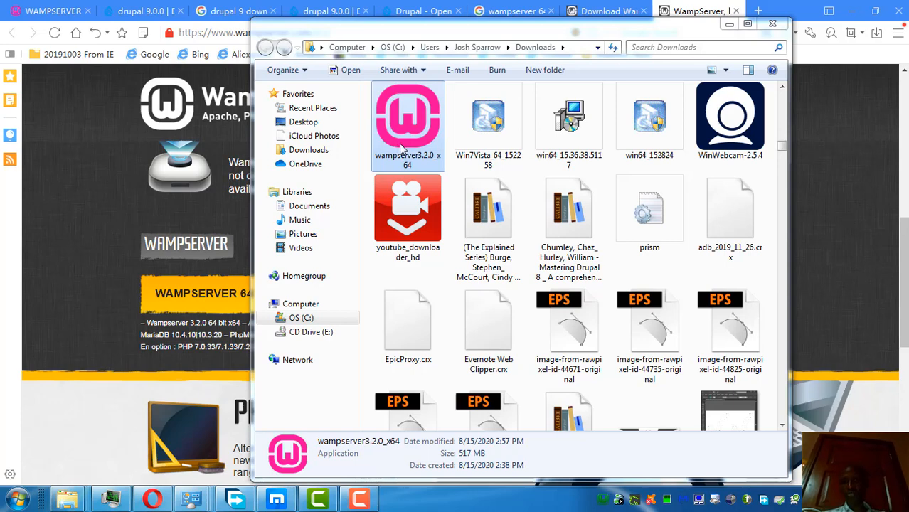
left_click(729, 24)
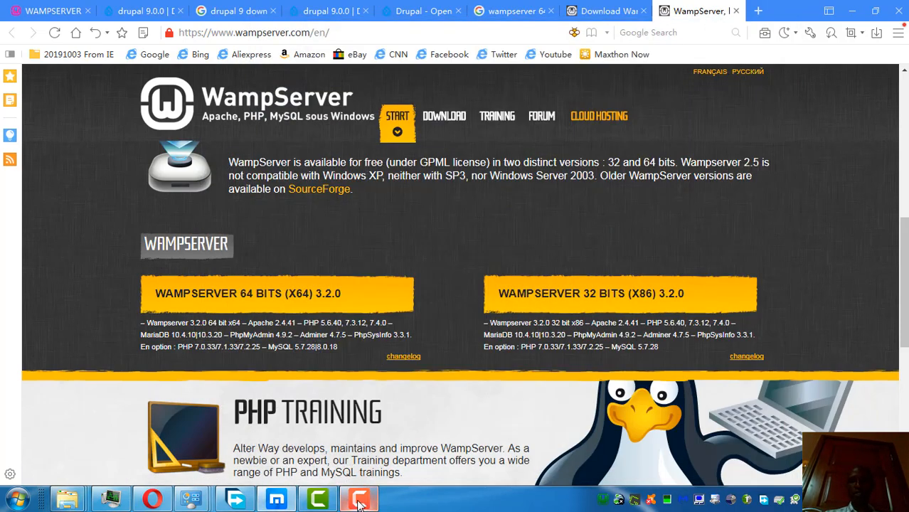
mouse_move(379, 485)
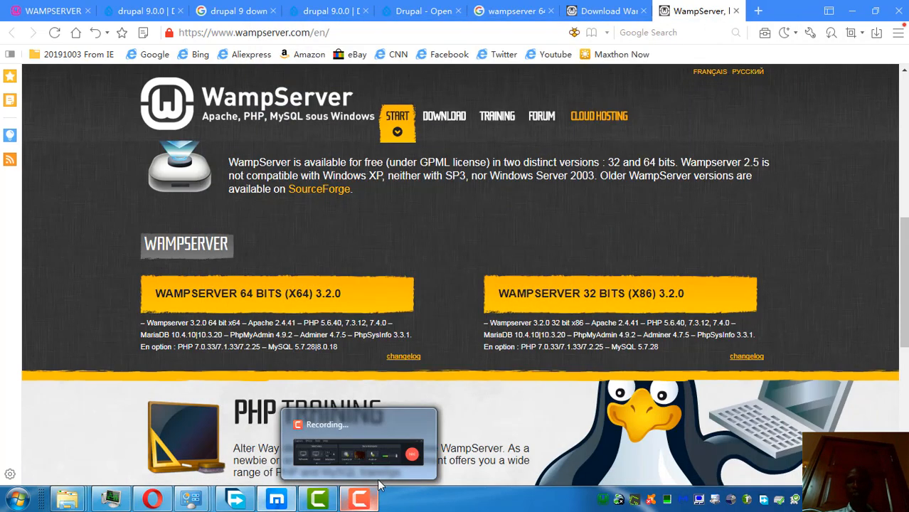
left_click(603, 499)
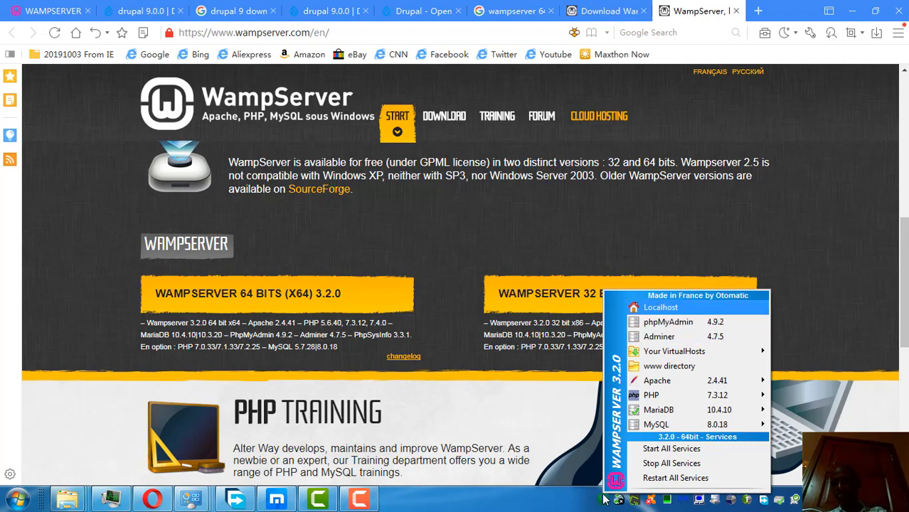
left_click(603, 499)
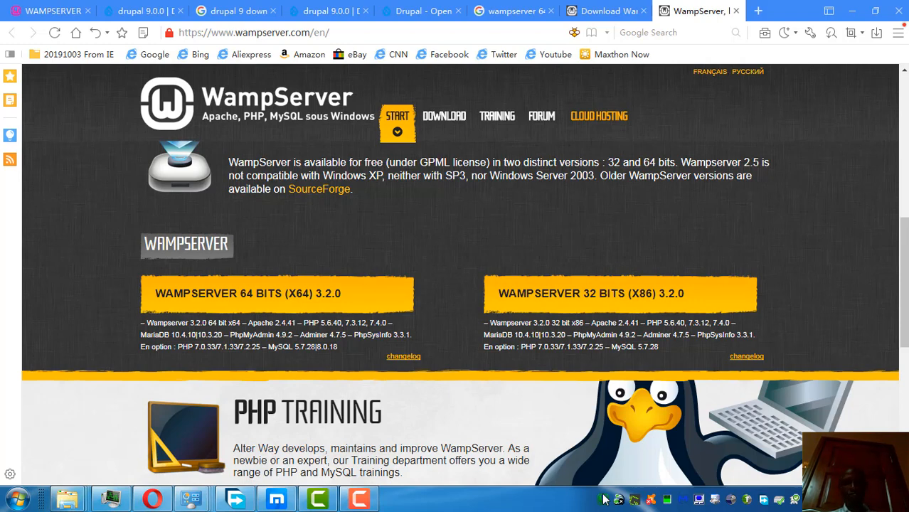
left_click(18, 499)
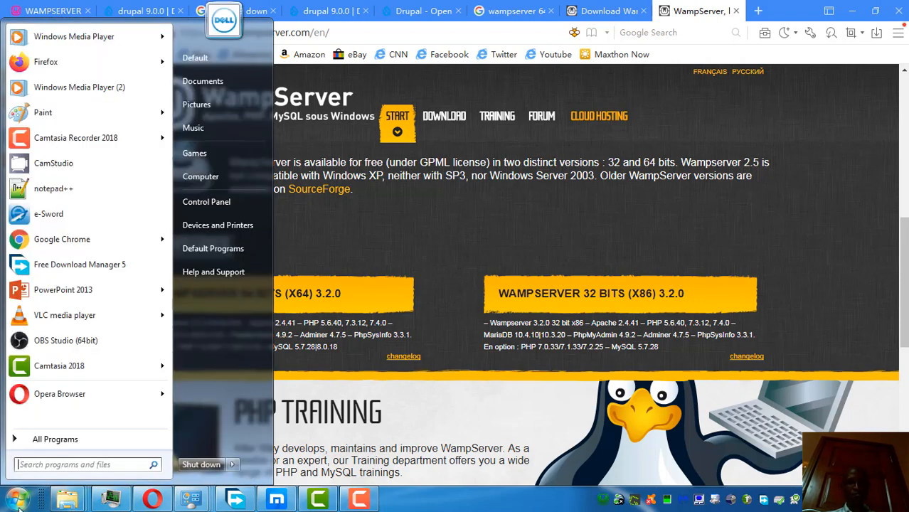
Step: Browse from Computer to C:\wamp64\www, then minimize the Explorer window
left_click(226, 178)
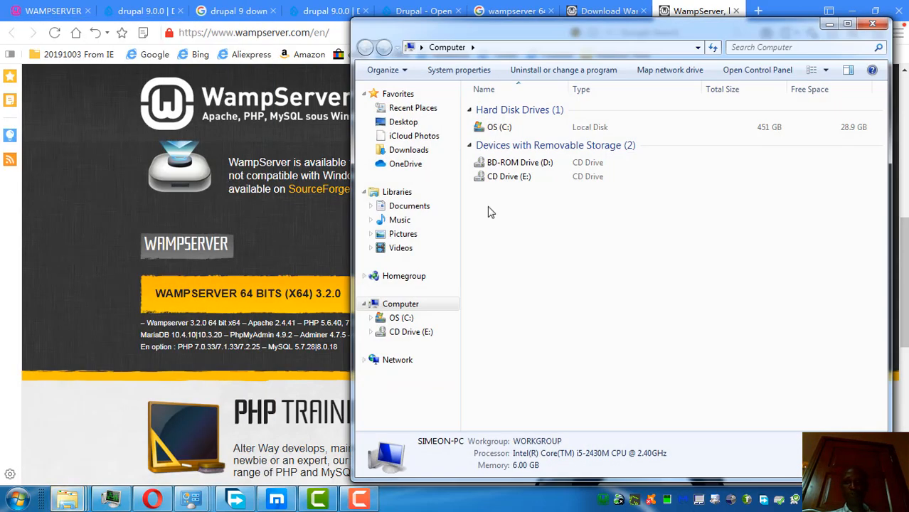
double_click(498, 126)
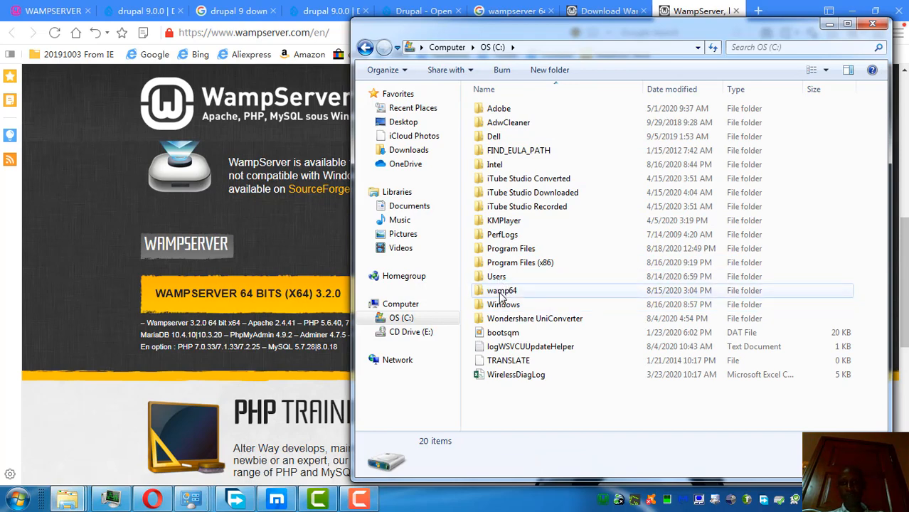
double_click(502, 292)
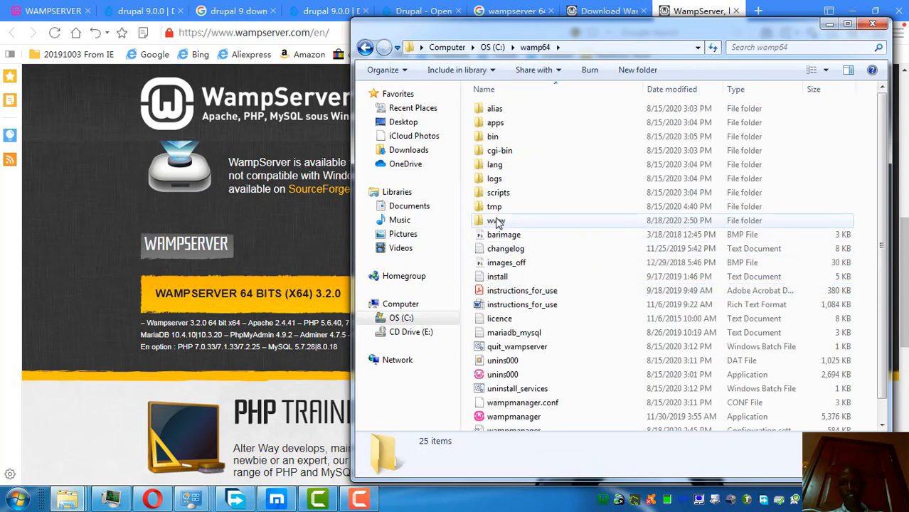
double_click(496, 220)
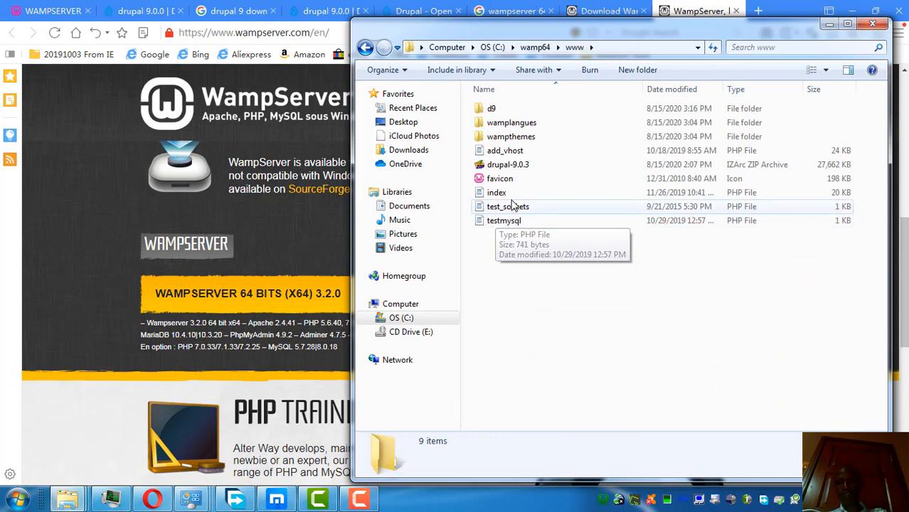
left_click(830, 27)
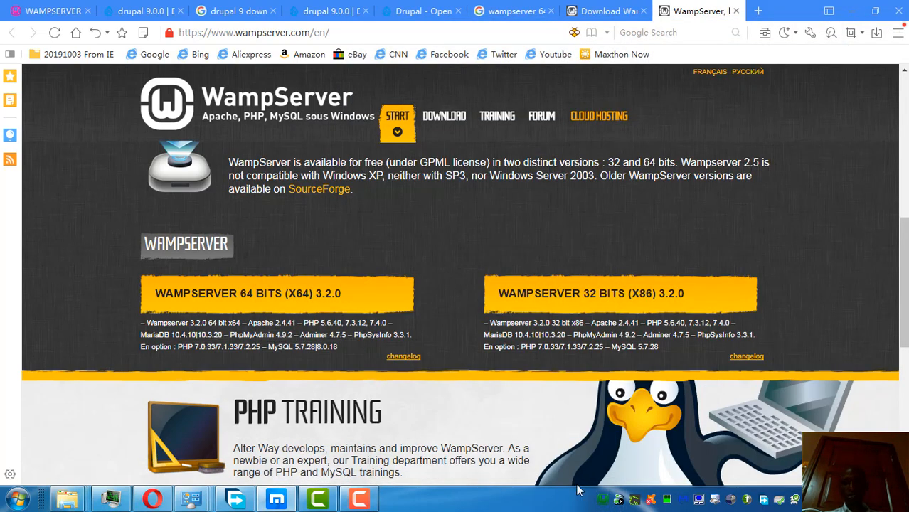
Step: Inspect the PHP submenu in the WampServer tray menu, then close the menu
left_click(604, 500)
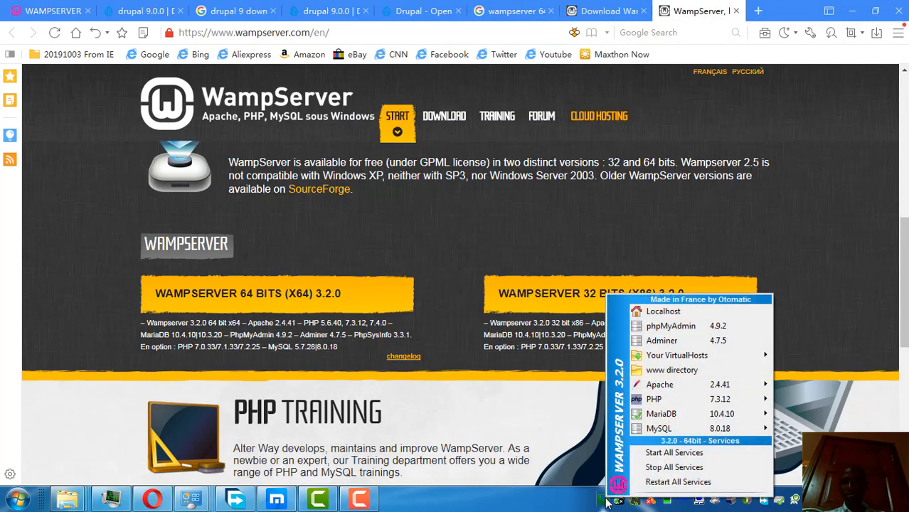
key("Up")
key("Up")
key("Up")
key("Up")
key("Up")
key("Right")
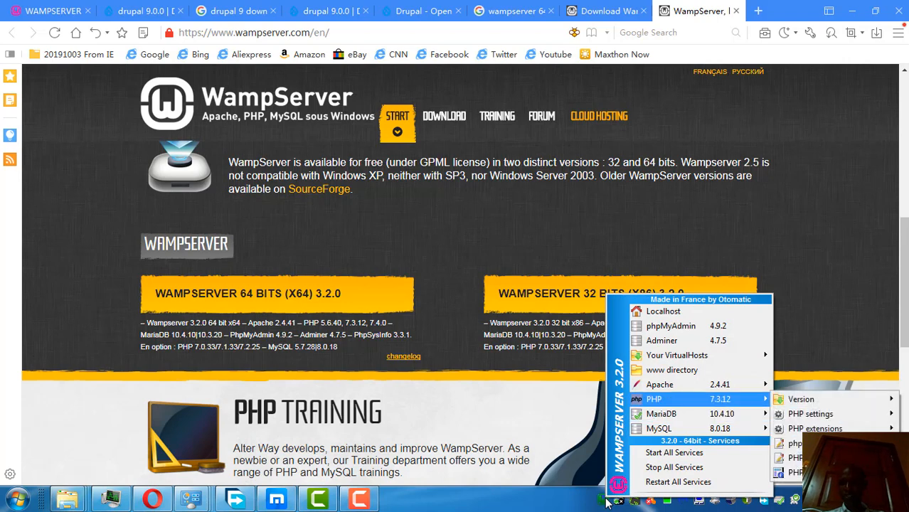
mouse_move(810, 414)
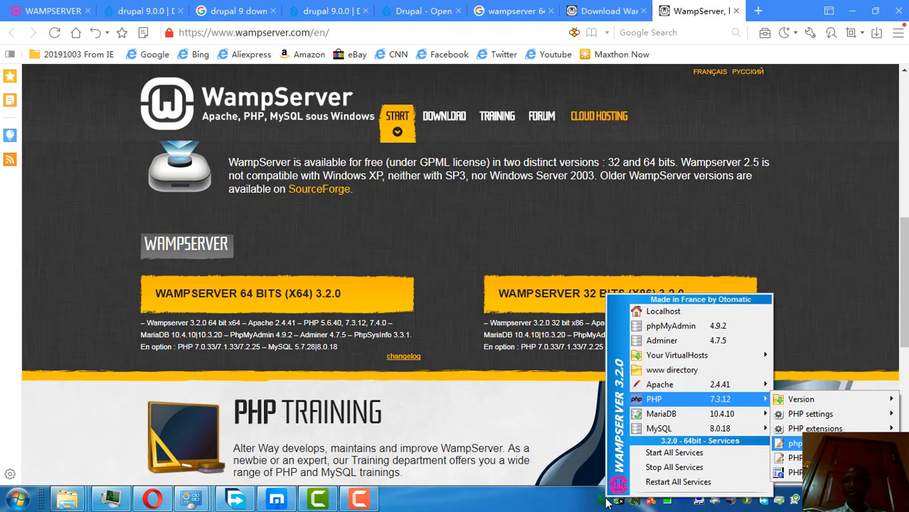
left_click(606, 503)
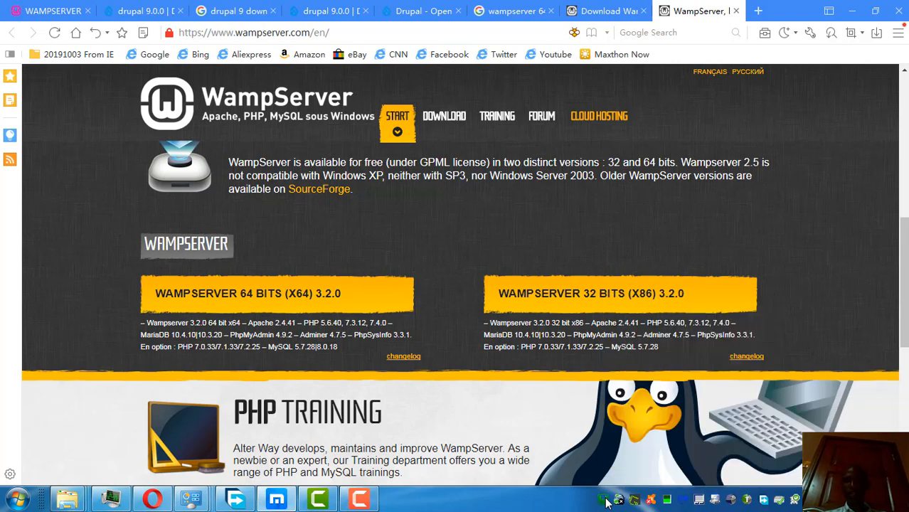
Step: Close the WampServer download tab and recheck the tray menu's services
left_click(604, 11)
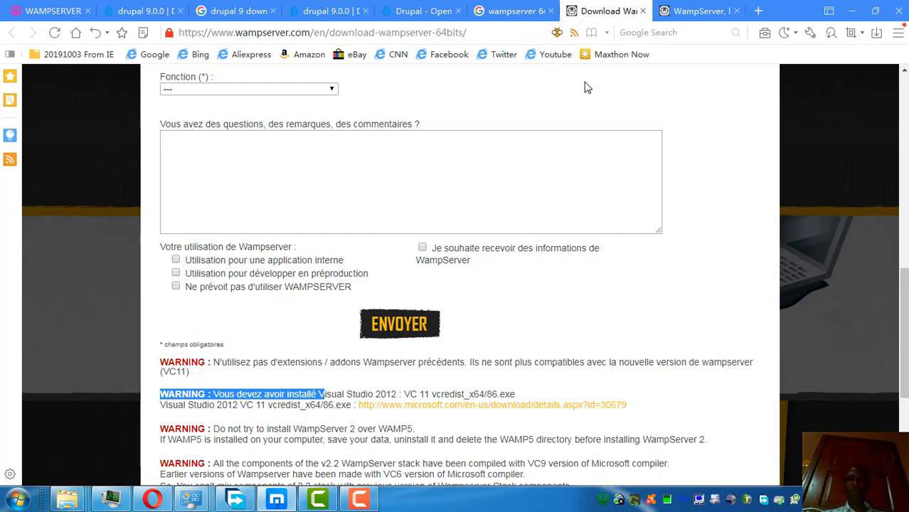
left_click(645, 12)
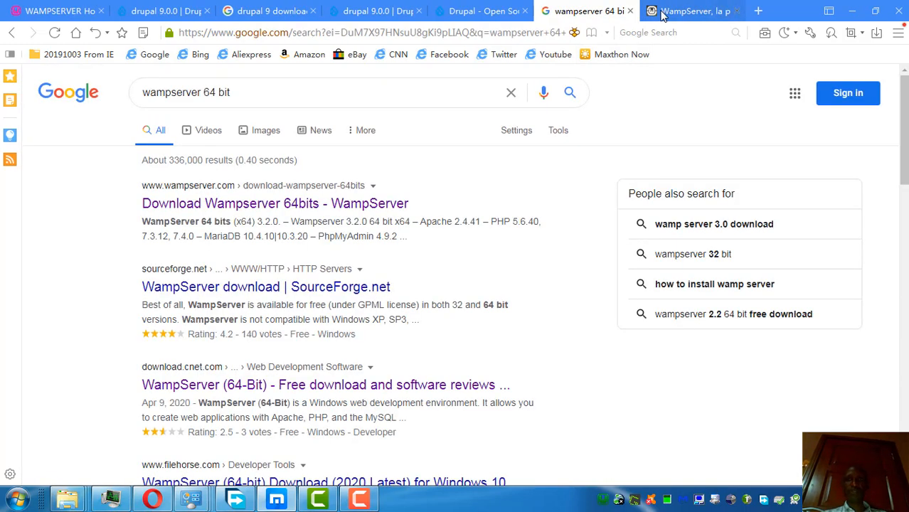
left_click(661, 13)
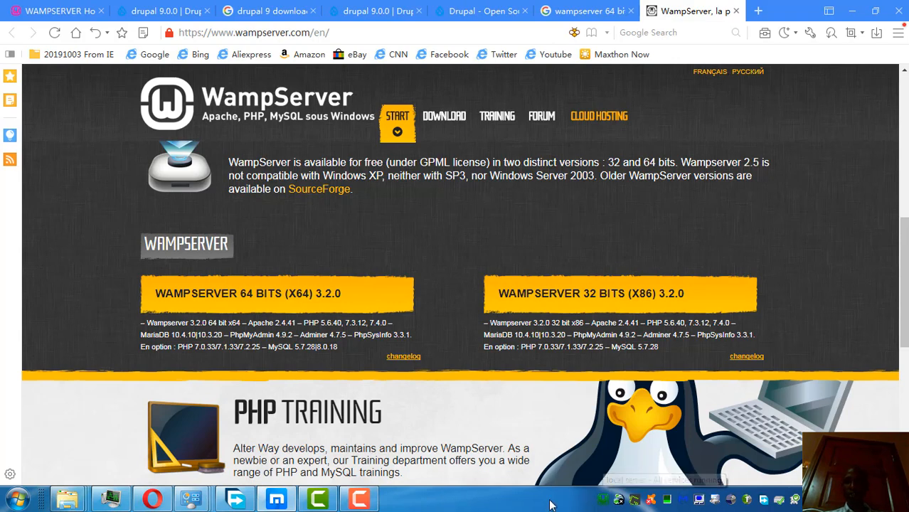
left_click(602, 500)
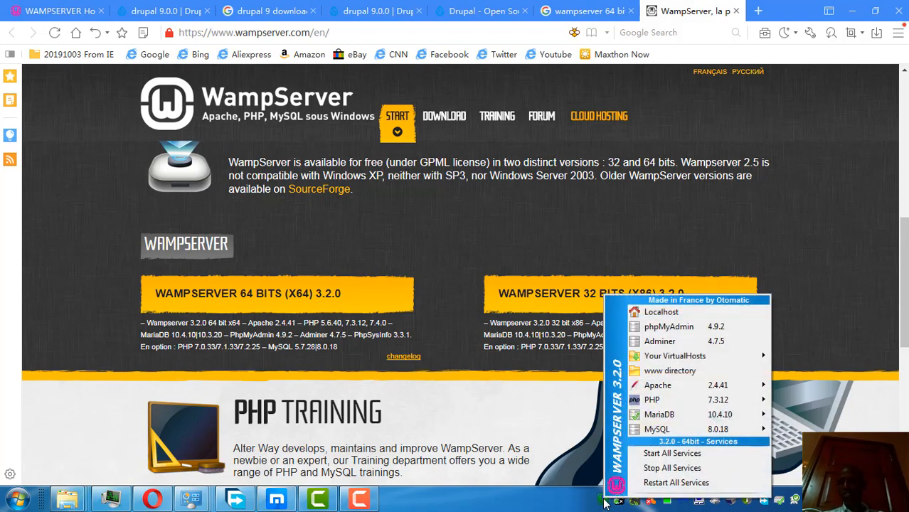
left_click(604, 500)
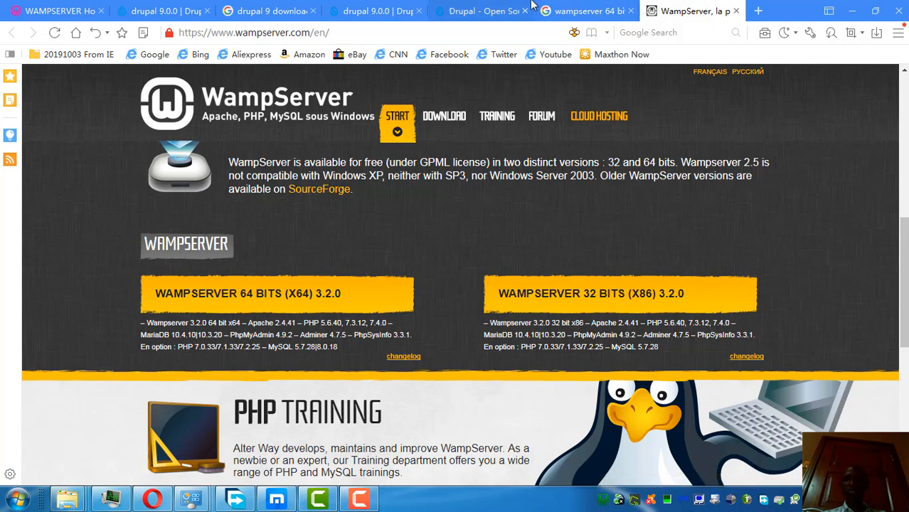
Step: Close the WampServer site and Google search tabs and start a blank tab
left_click(736, 12)
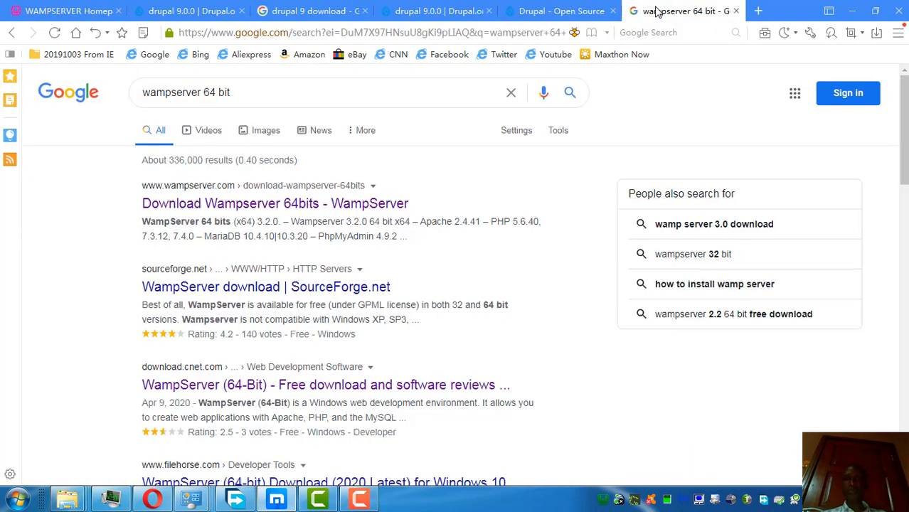
left_click(737, 12)
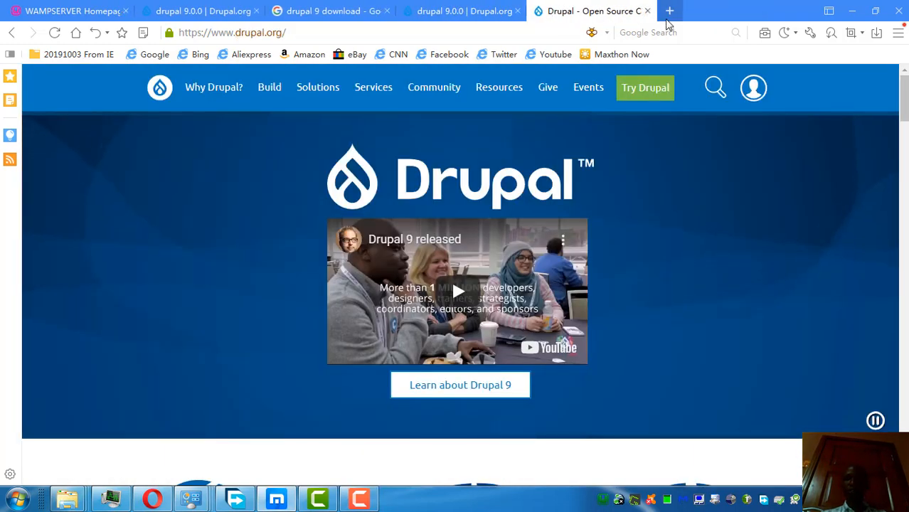
left_click(669, 11)
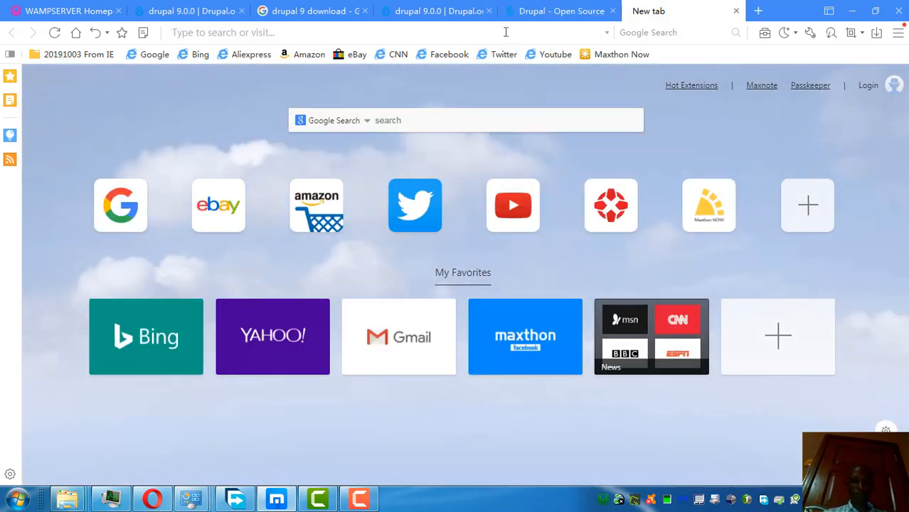
Step: Load localhost/, review the tray menu's start/stop service options, and scroll the localhost page
type("localhost/")
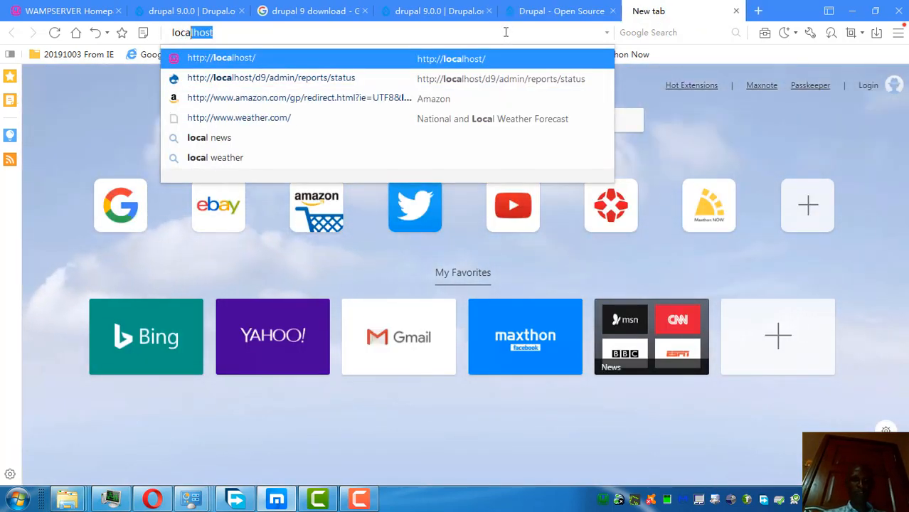
key("Return")
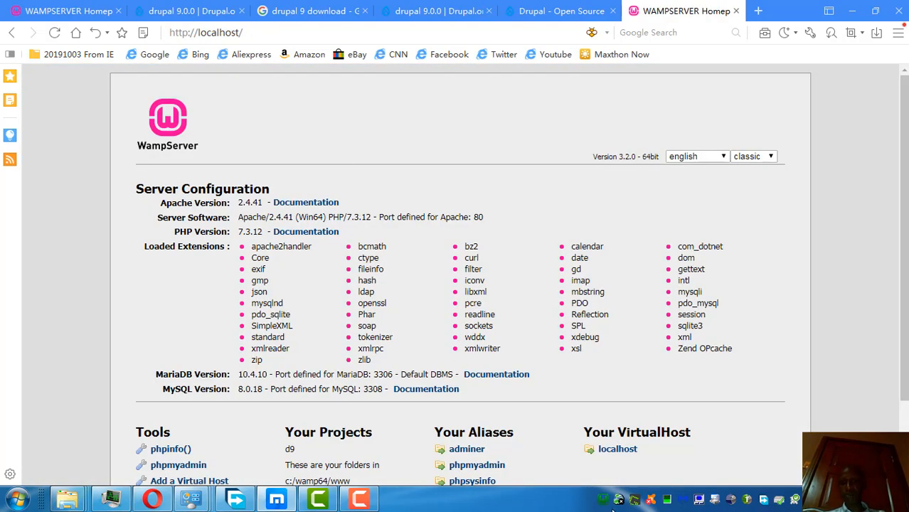
left_click(602, 500)
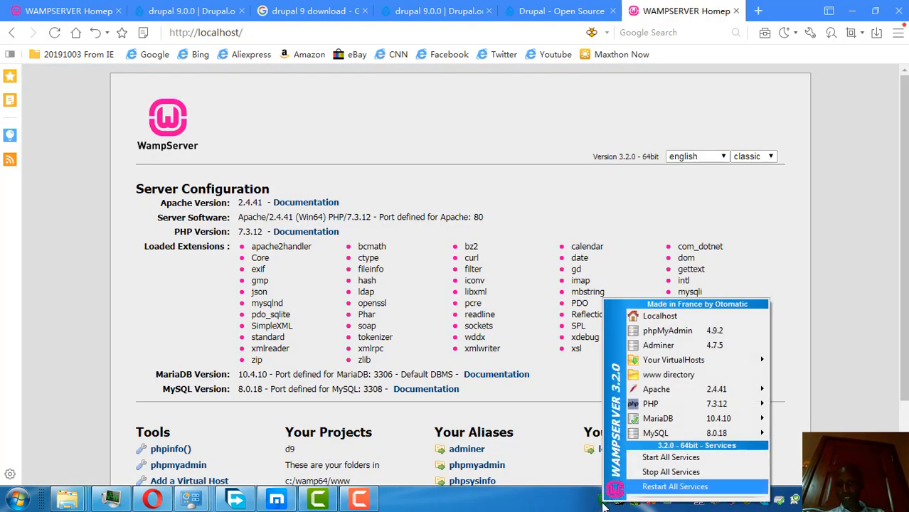
key("Down")
key("Up")
key("Up")
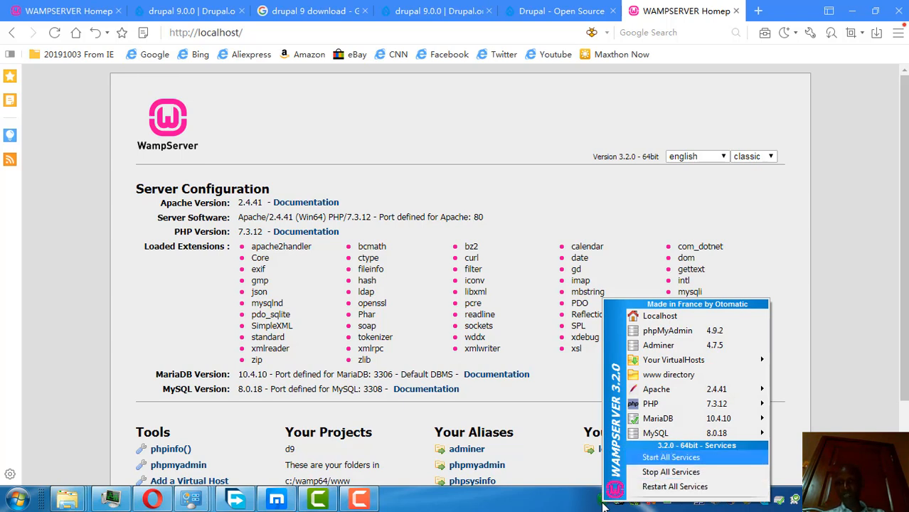
key("Down")
key("Up")
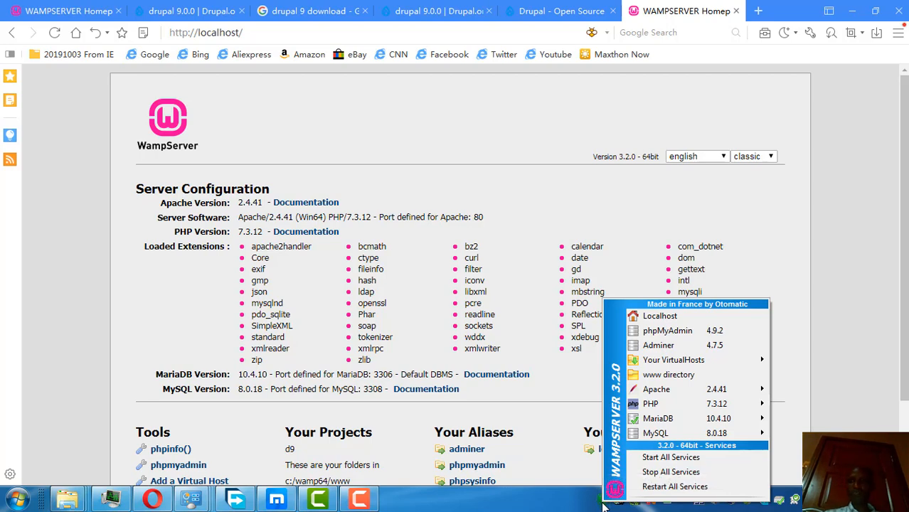
left_click_drag(904, 144, 907, 216)
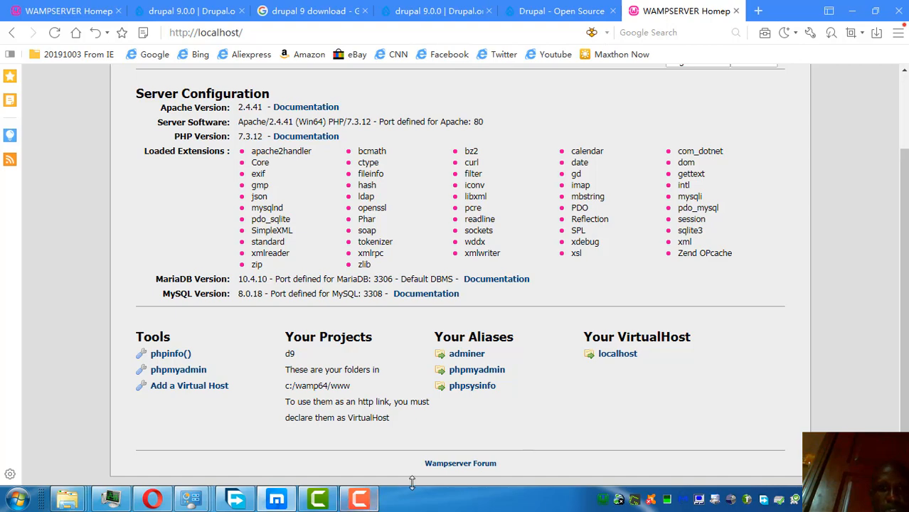
mouse_move(80, 498)
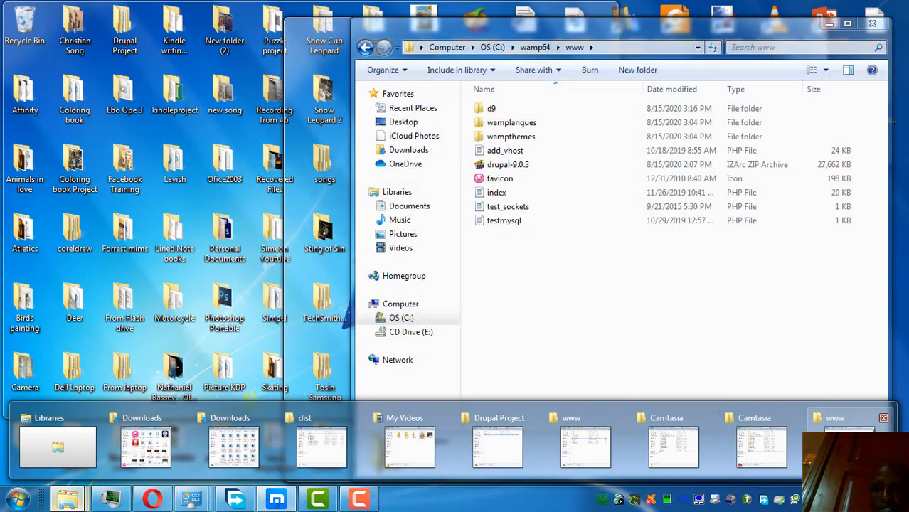
Step: Extract the drupal-9.0.3 archive in C:\wamp64\www with IZArc's Extract Here
left_click(847, 446)
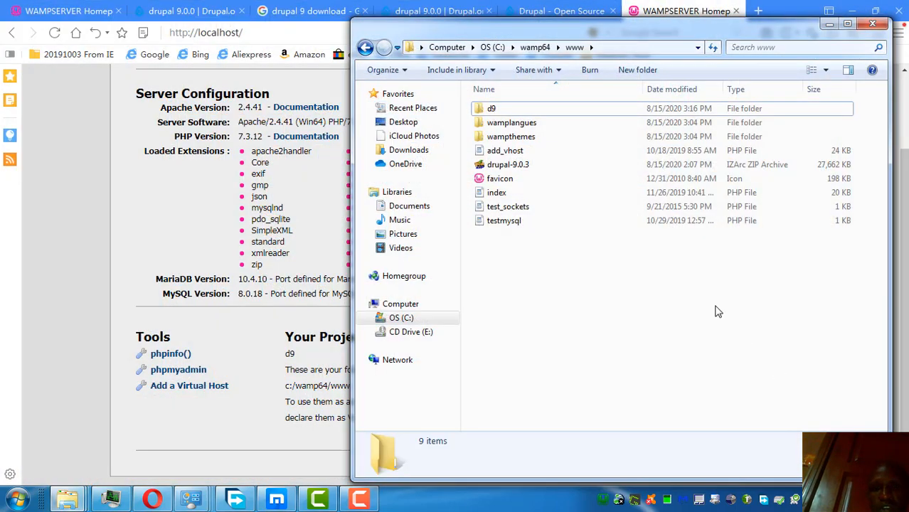
left_click(490, 171)
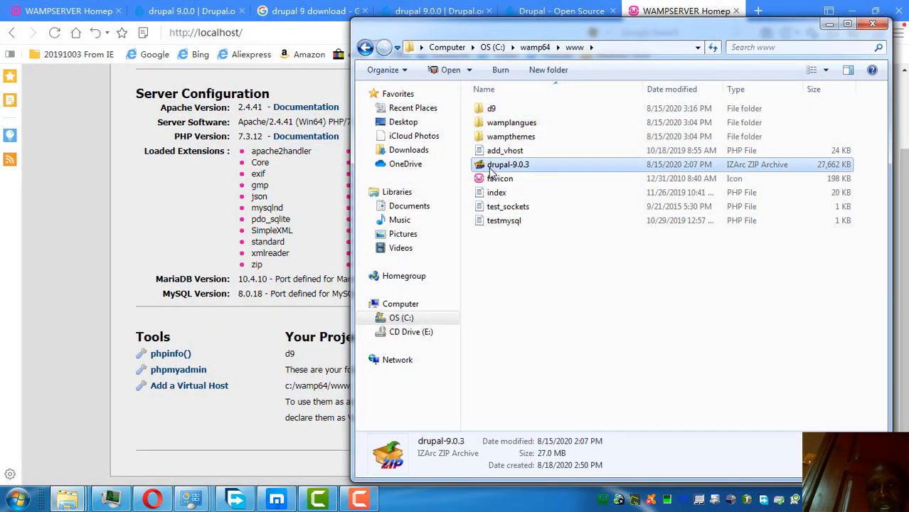
right_click(490, 171)
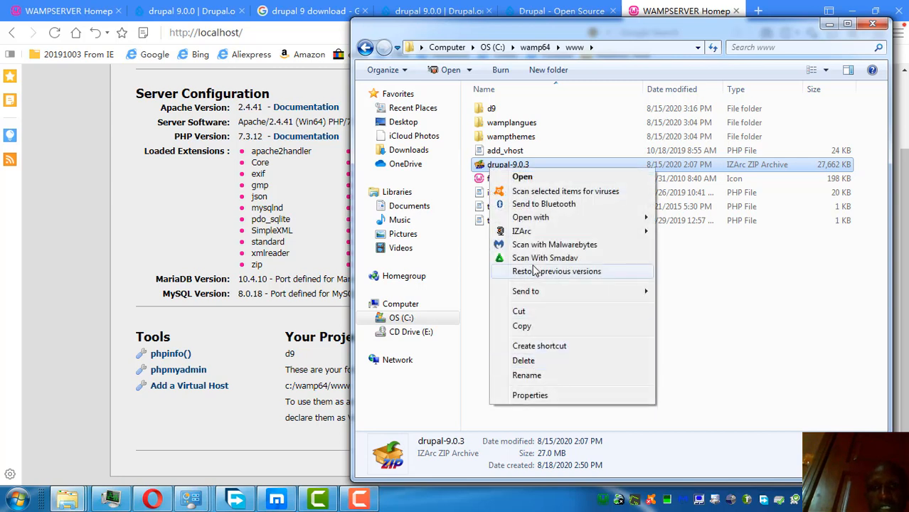
mouse_move(537, 236)
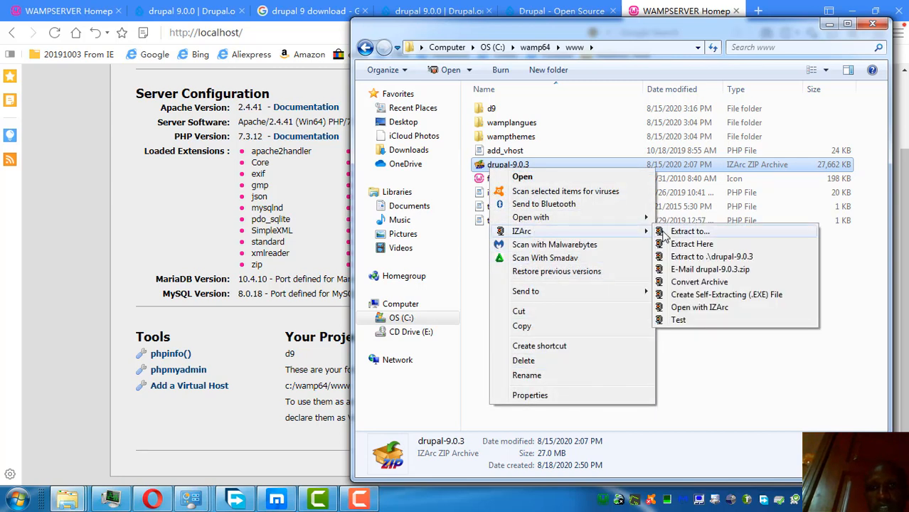
left_click(678, 244)
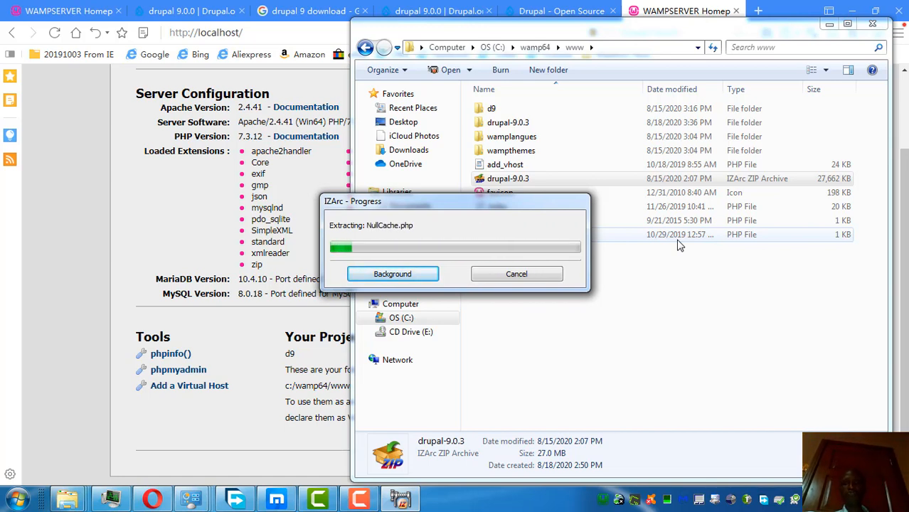
left_click(566, 12)
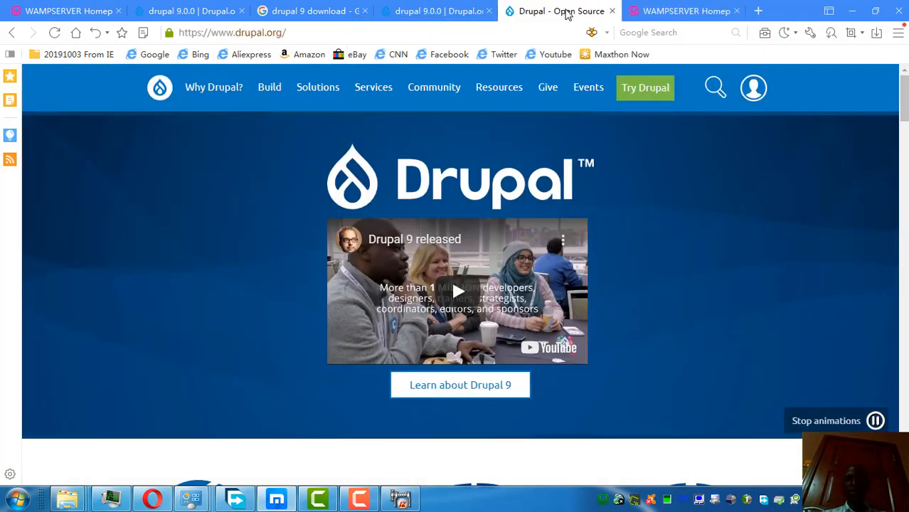
left_click(675, 13)
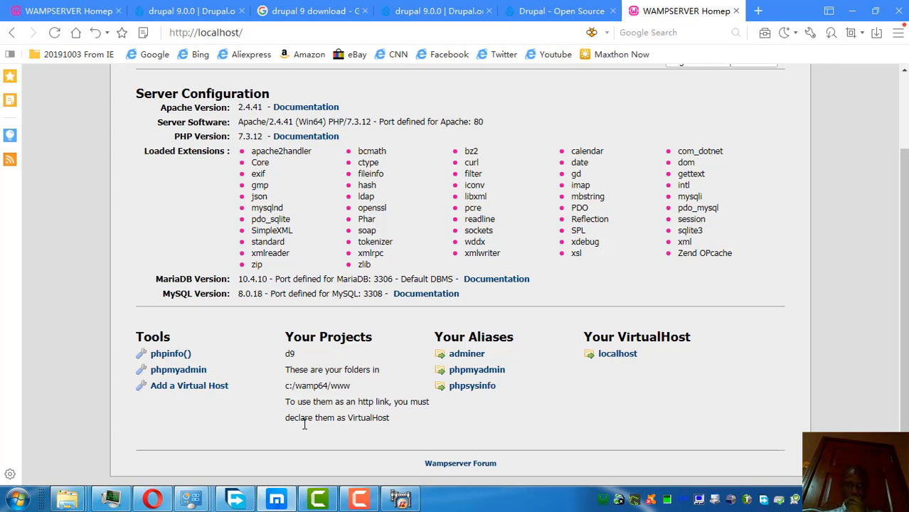
left_click_drag(286, 355, 282, 356)
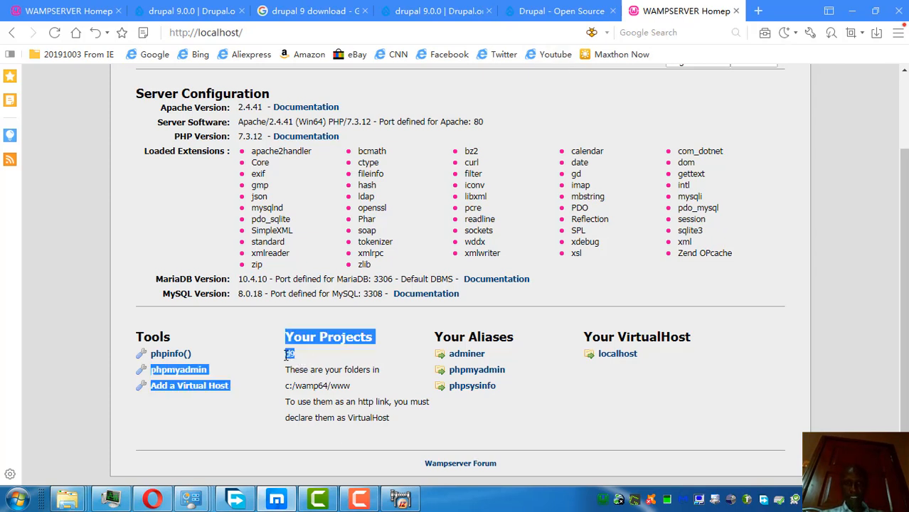
left_click(306, 354)
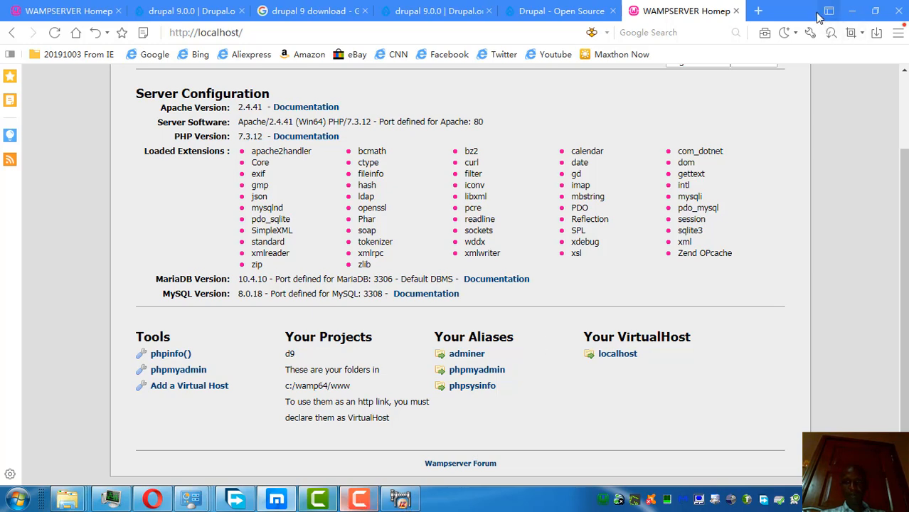
Step: Bring IZArc's progress forward and close Control Panel, Opera and Free Download Manager
left_click(851, 10)
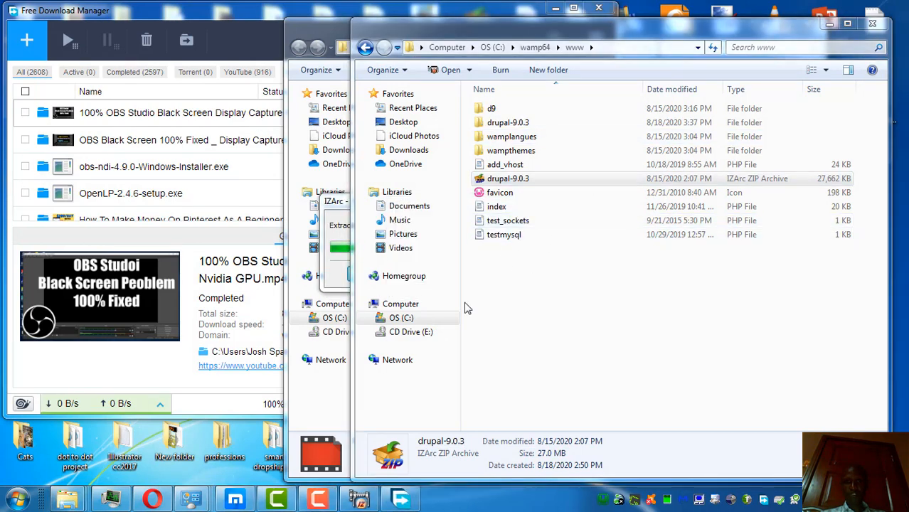
left_click(332, 203)
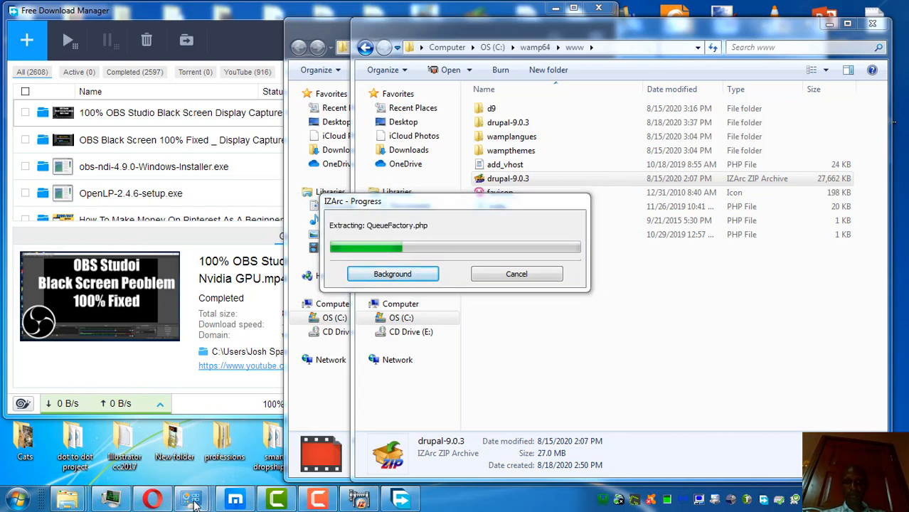
right_click(191, 501)
left_click(173, 462)
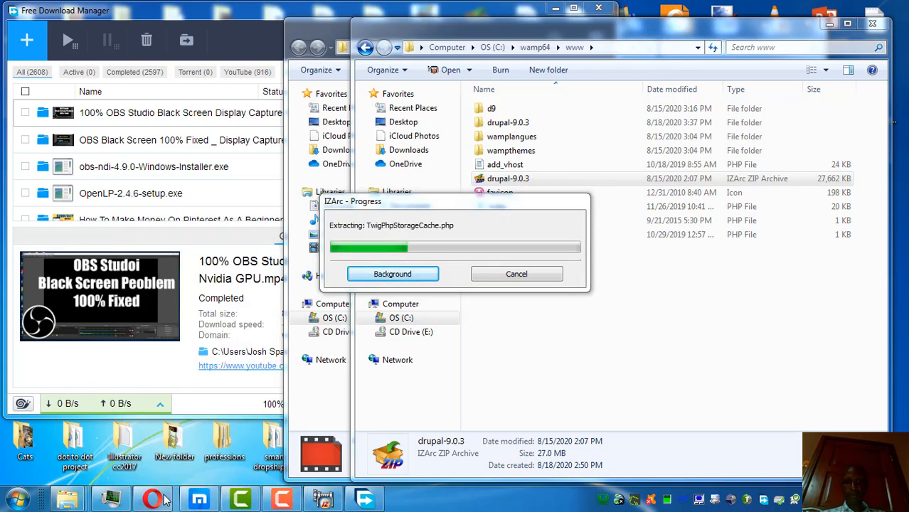
right_click(151, 500)
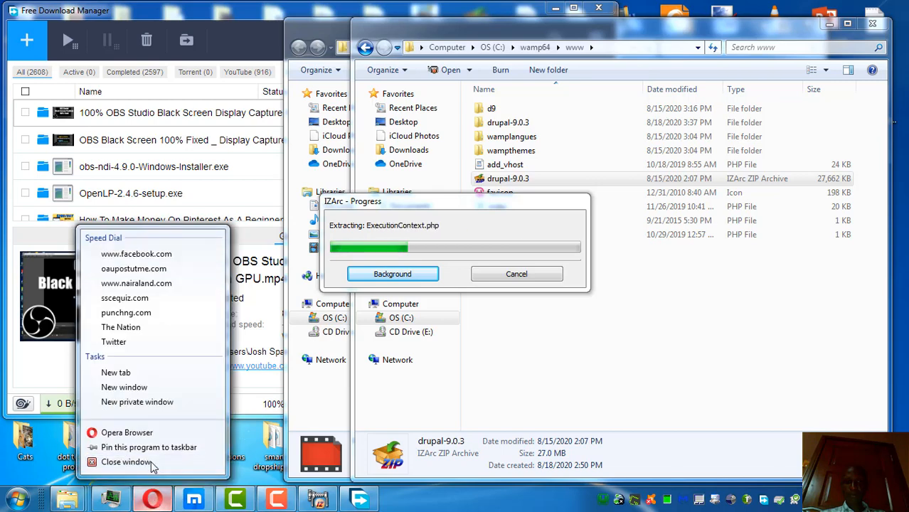
left_click(152, 462)
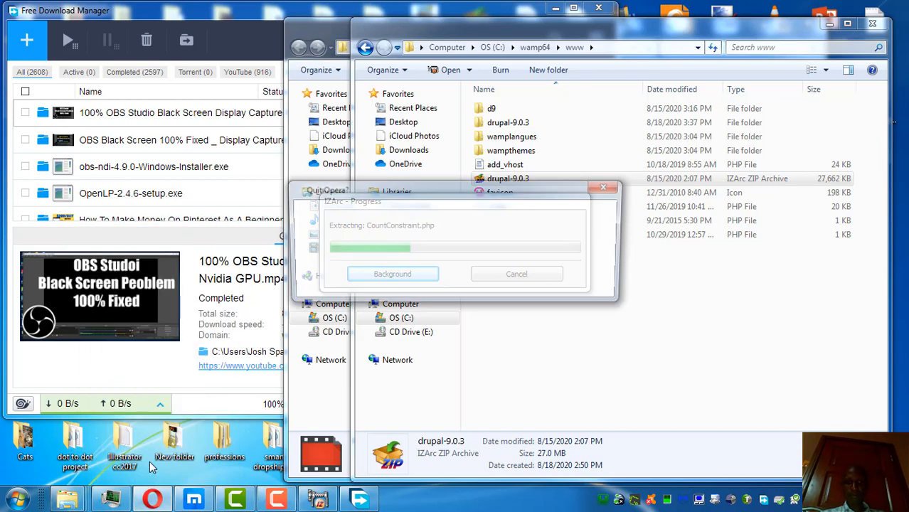
left_click(539, 283)
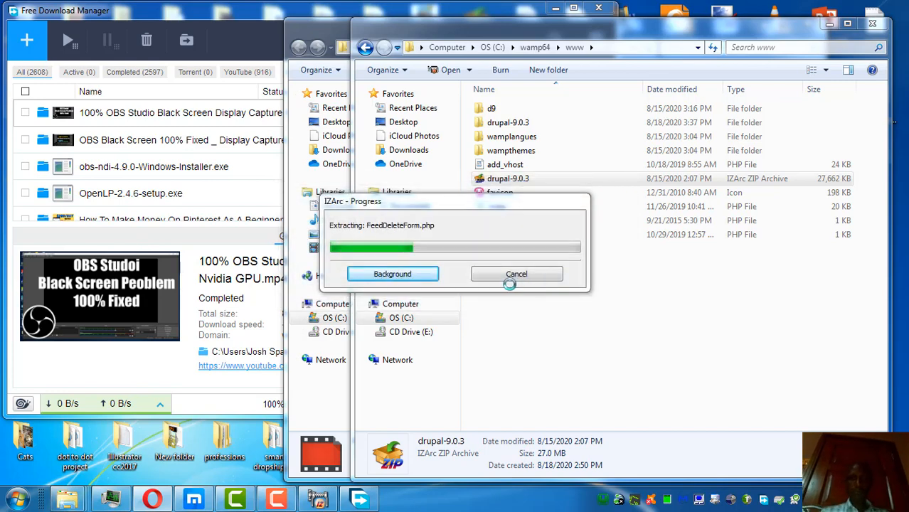
left_click(608, 15)
left_click(599, 10)
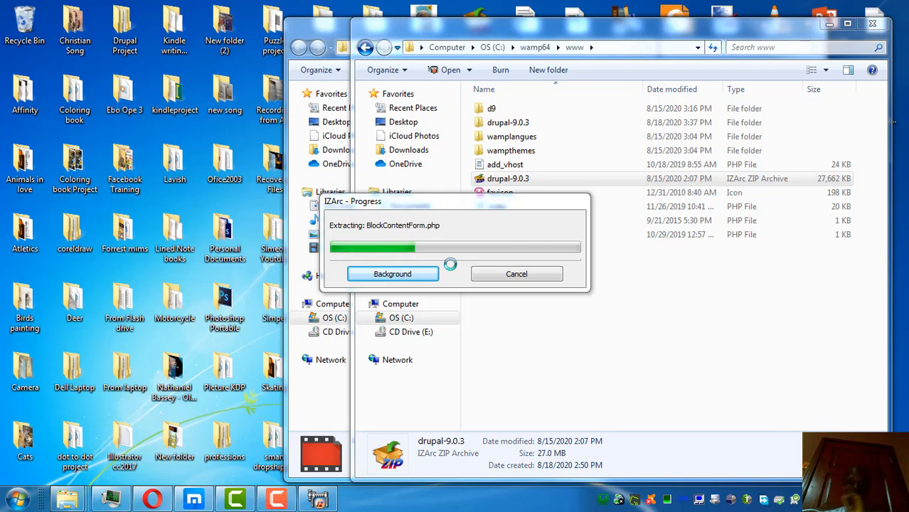
Step: Maximize the www folder, follow extraction progress, and select the extracted drupal-9.0.3 folder
left_click(847, 24)
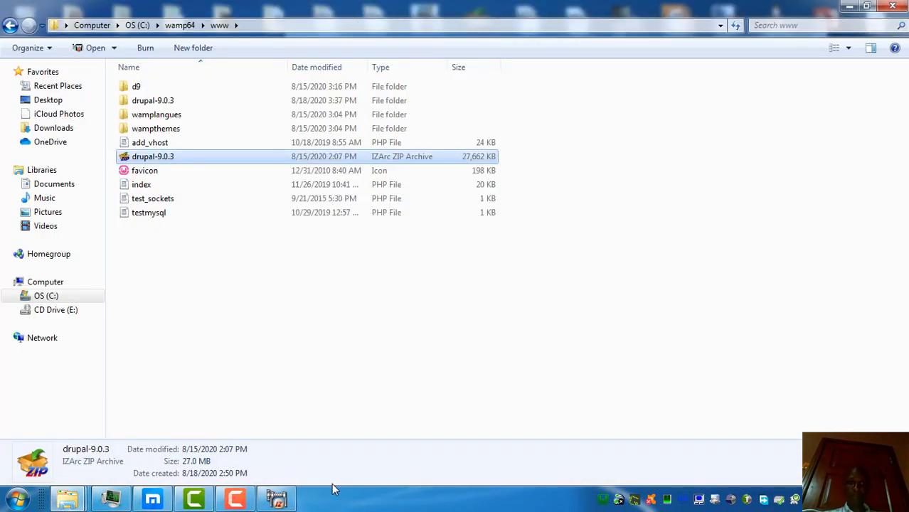
left_click(237, 500)
left_click(237, 500)
left_click(276, 500)
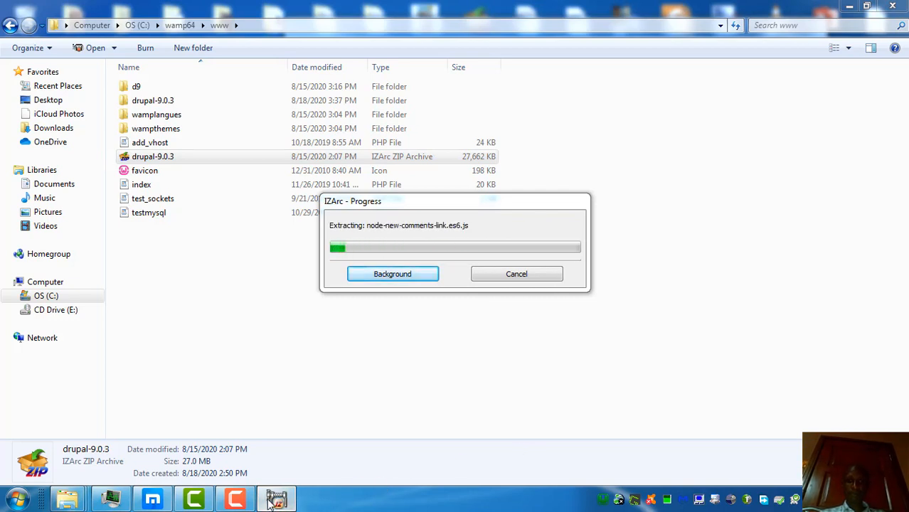
left_click(244, 504)
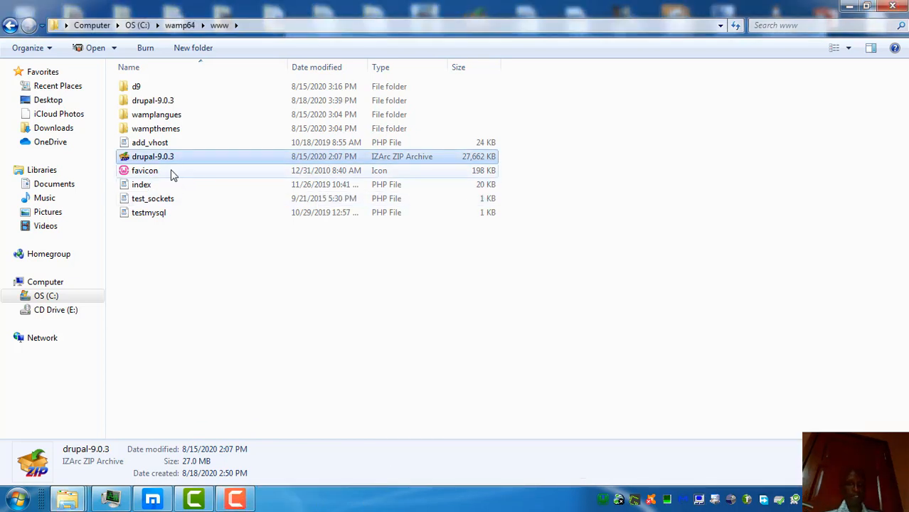
left_click(163, 106)
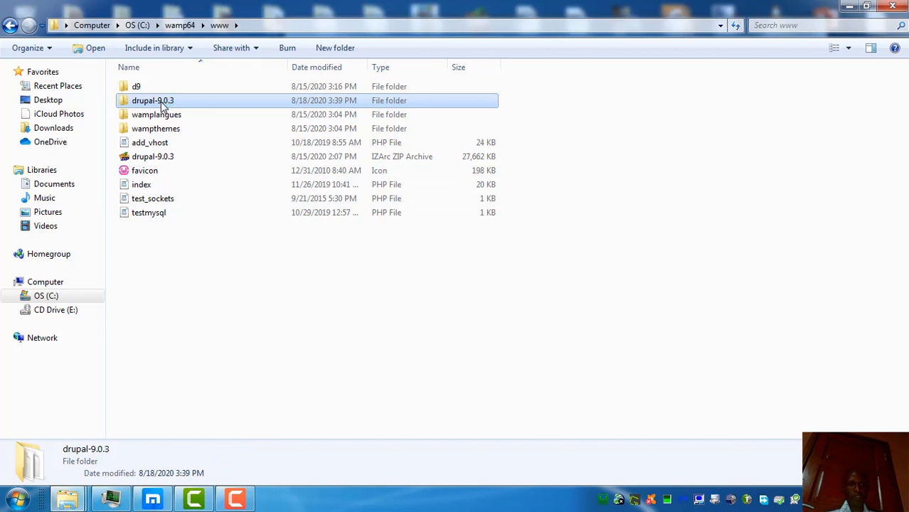
Step: Rename the extracted drupal-9.0.3 folder to 'practice', then go back to the browser
right_click(163, 105)
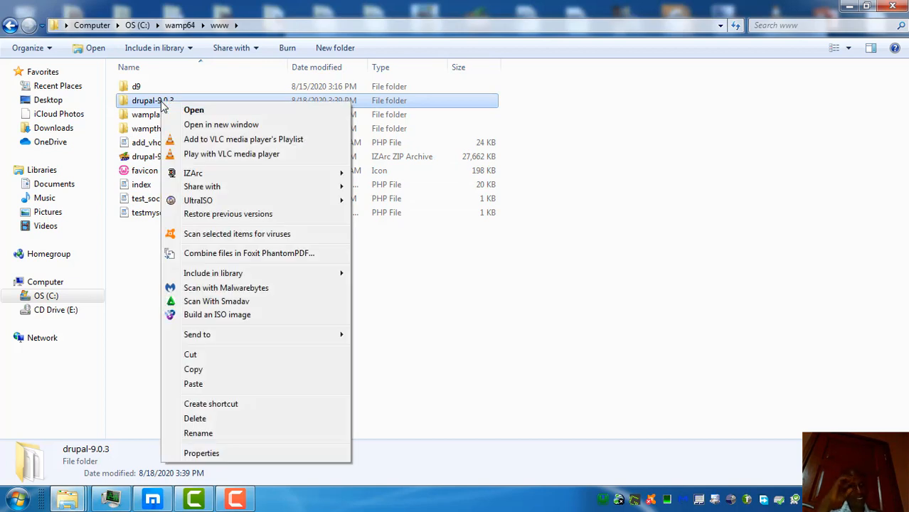
left_click(199, 432)
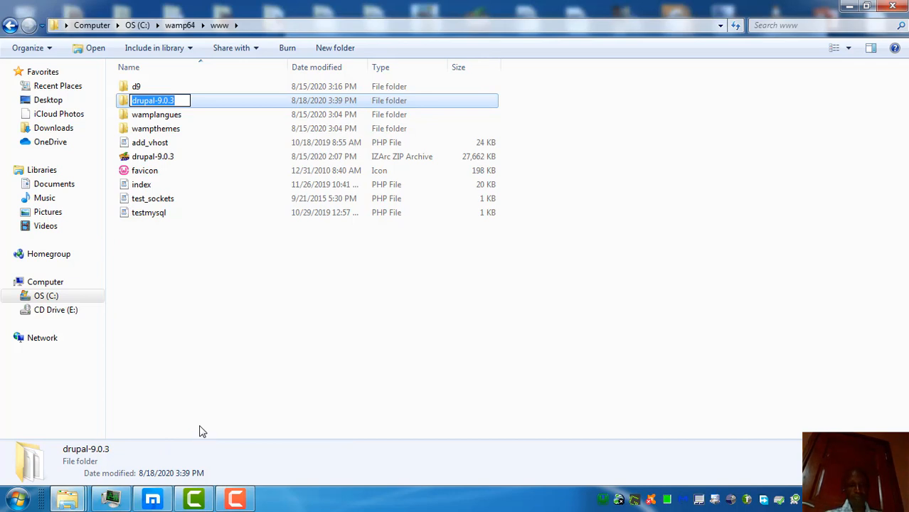
type("practice")
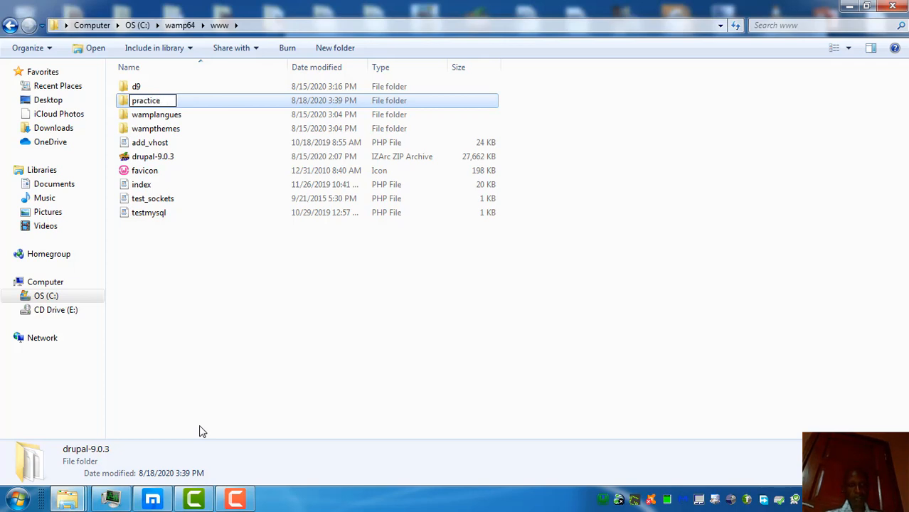
key("Return")
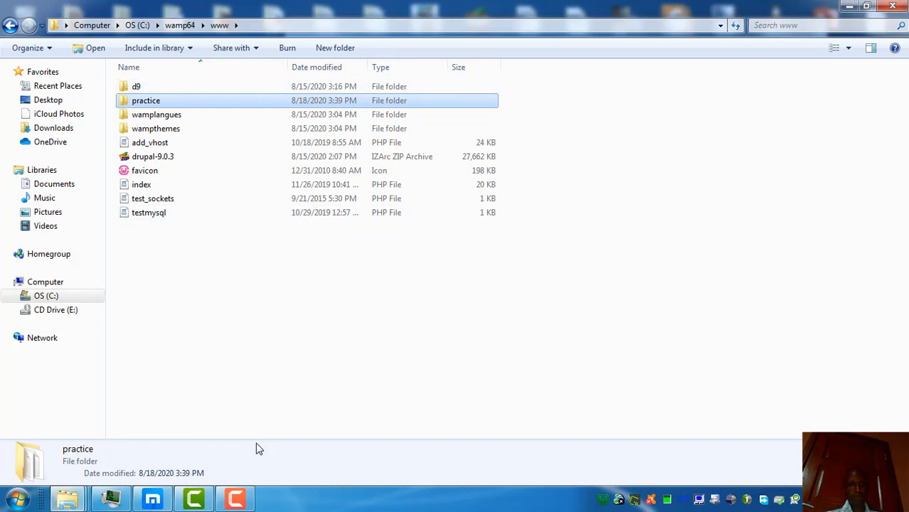
left_click(168, 502)
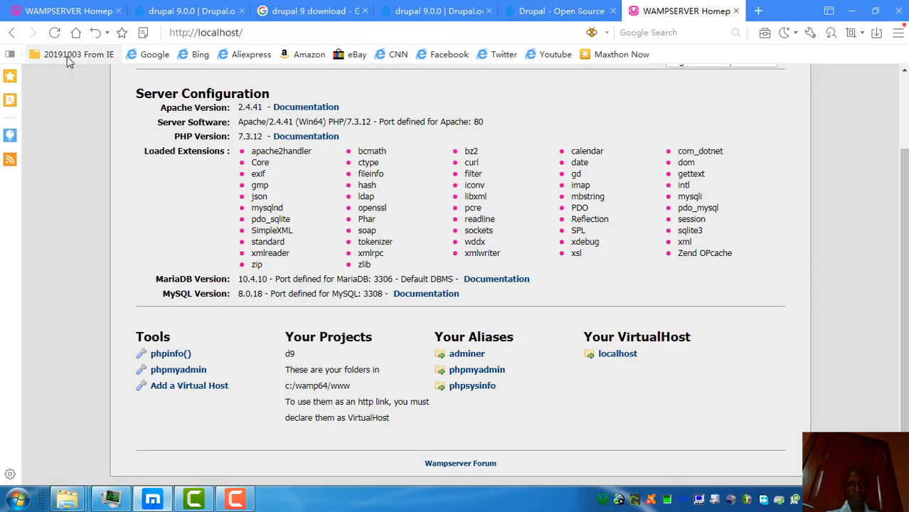
Step: Reload the WampServer home page so 'practice' appears under Your Projects
left_click(55, 34)
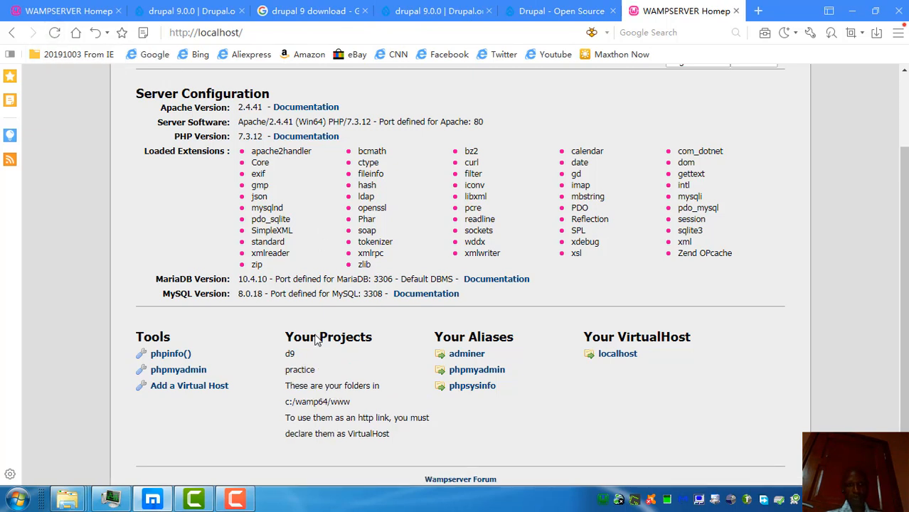
mouse_move(311, 370)
left_mouse_down()
mouse_move(277, 371)
mouse_move(316, 370)
left_mouse_up()
left_click(317, 370)
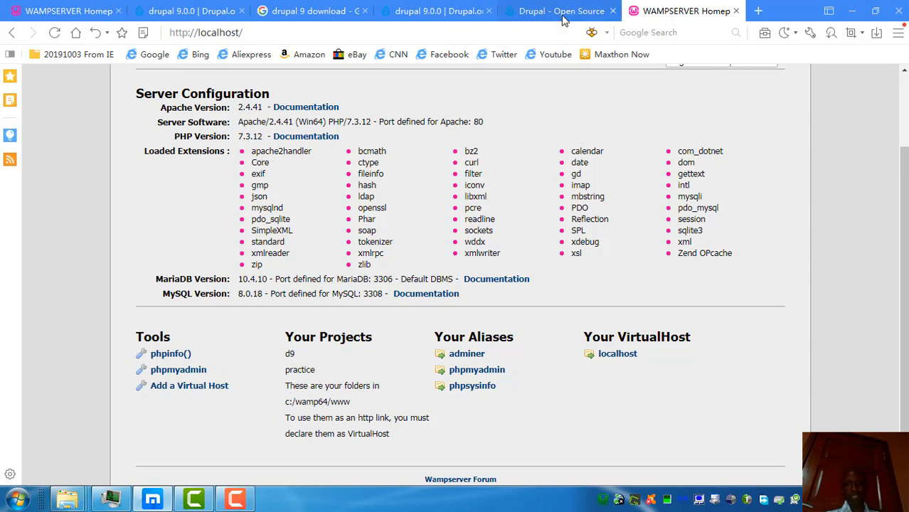
Step: Load localhost/practice in a new tab to start the Drupal 9.0.3 installer
left_click(758, 12)
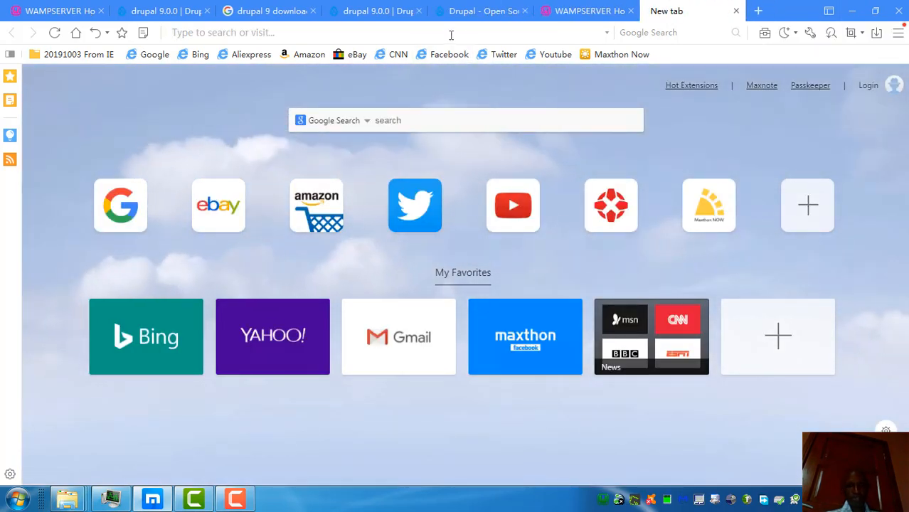
type("localhost")
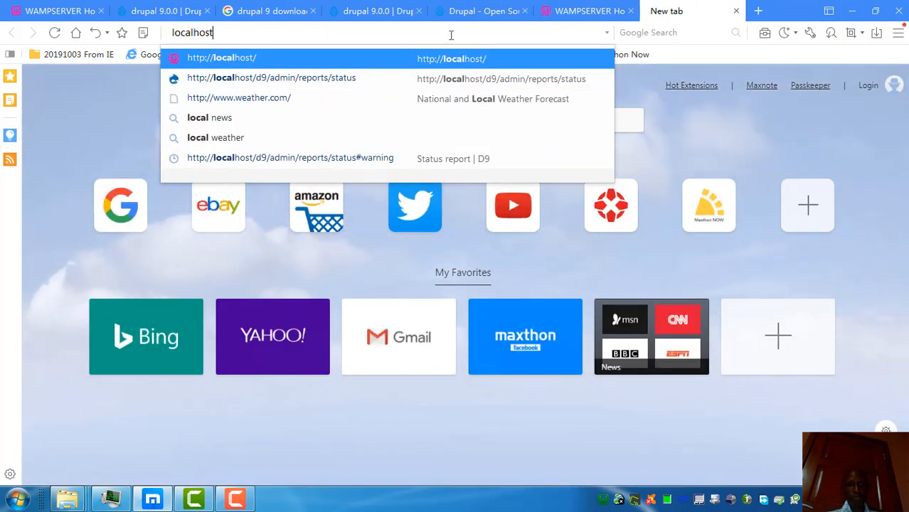
type("/hos")
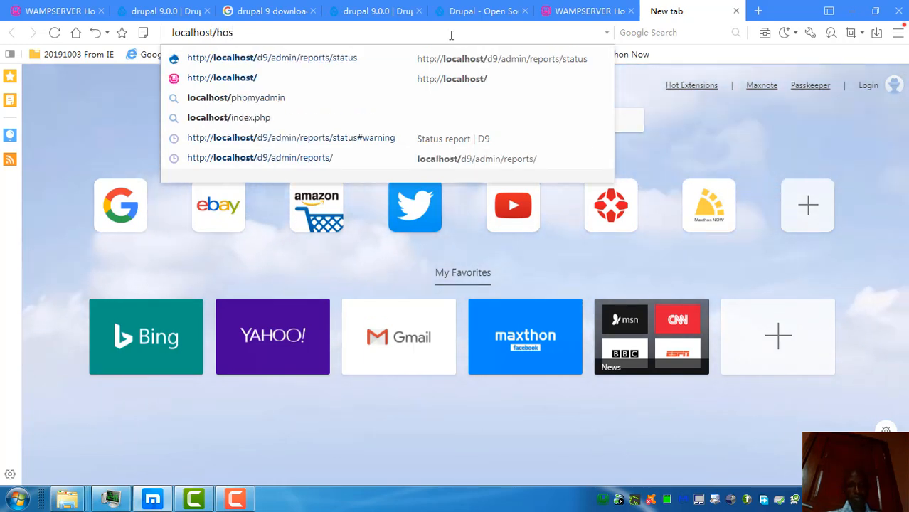
key("BackSpace")
key("BackSpace")
key("BackSpace")
type("pr")
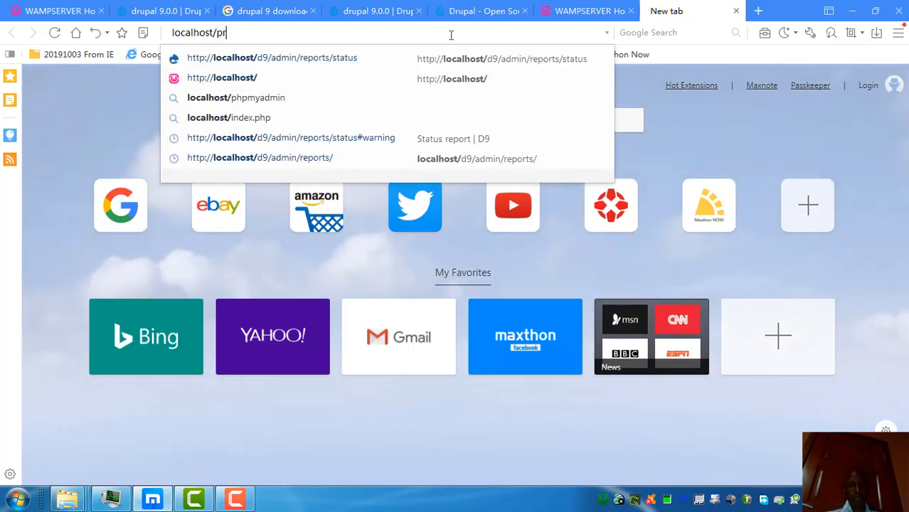
type("actice")
key("Return")
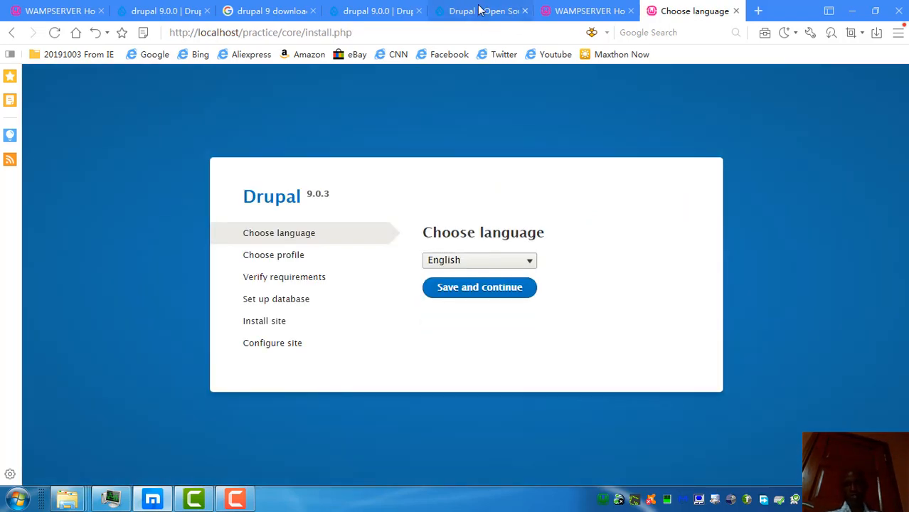
left_click(477, 10)
left_click(455, 29)
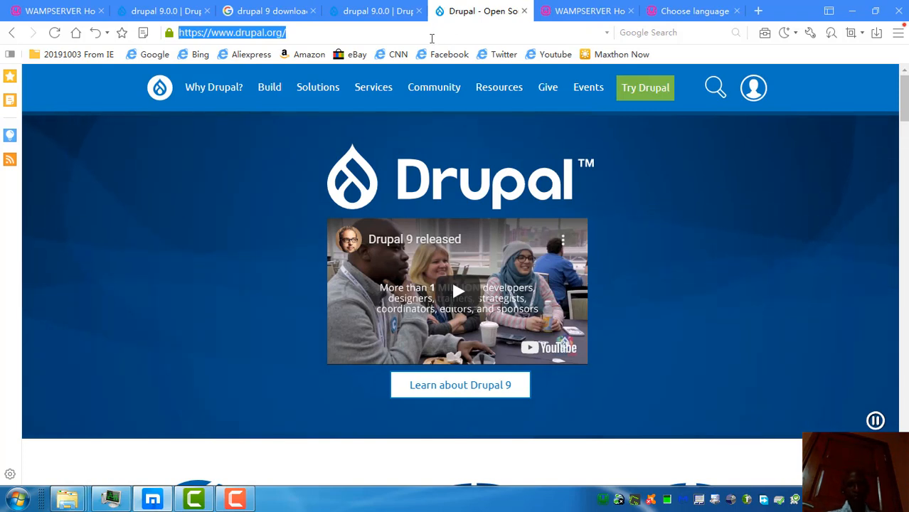
Step: Load phpMyAdmin at localhost/phpmyadmin in the browser
type("localhost")
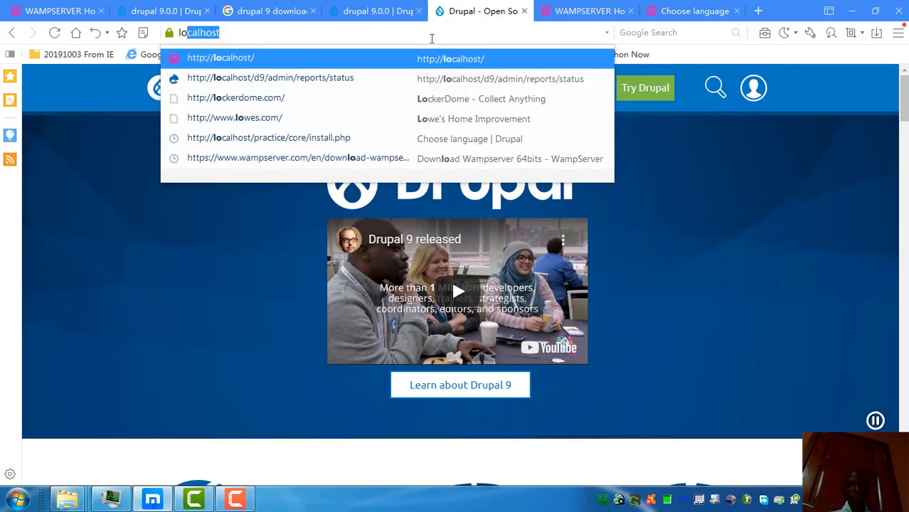
type("/ph")
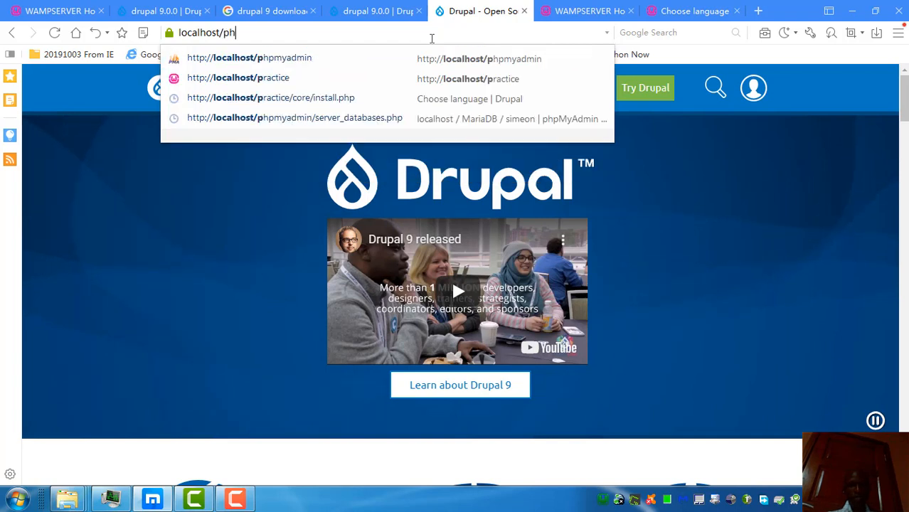
key("Down")
key("Return")
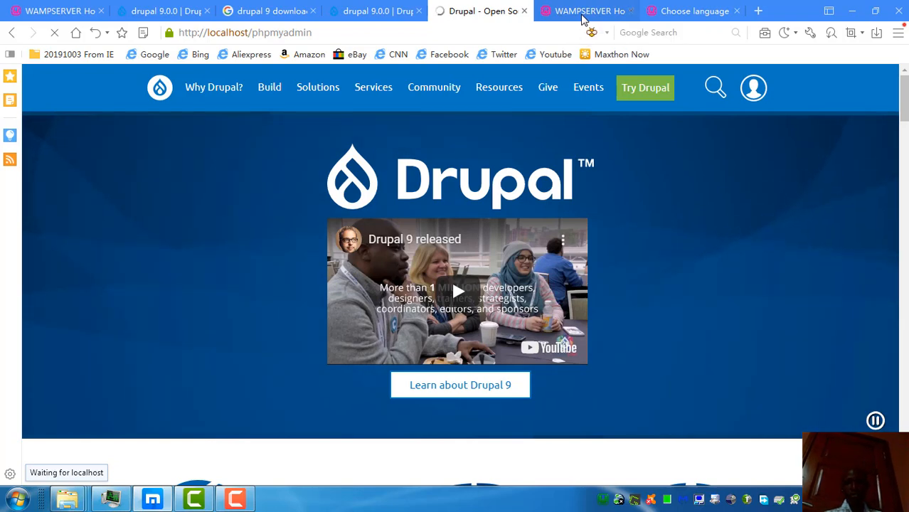
left_click(583, 14)
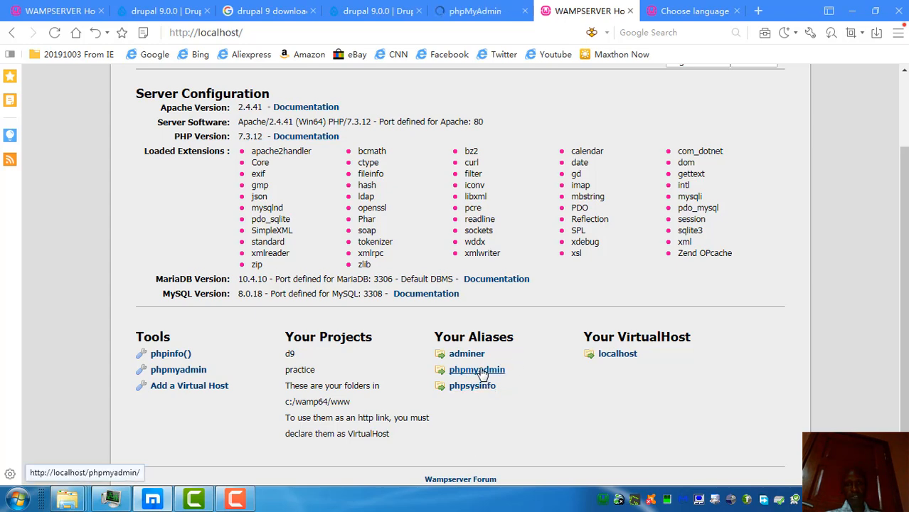
left_click(456, 11)
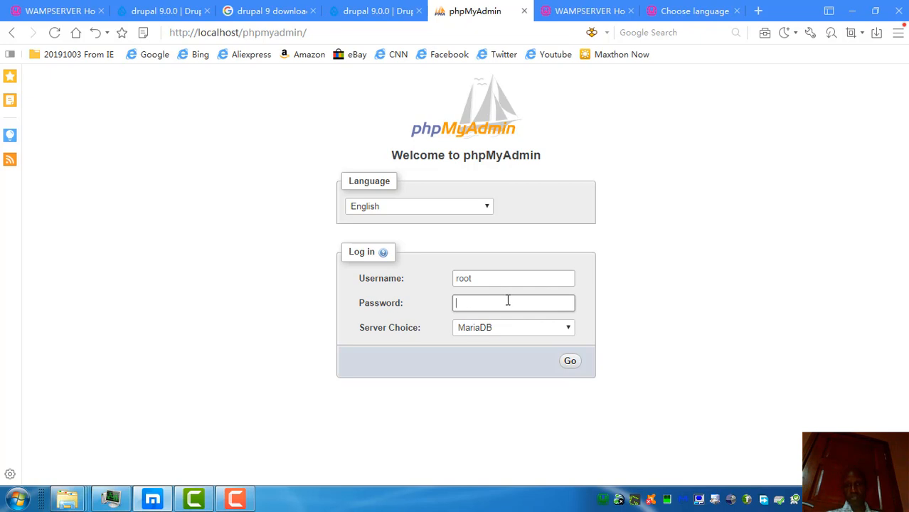
Step: Log in to phpMyAdmin as root, choosing the MySQL server instead of MariaDB
left_click(570, 363)
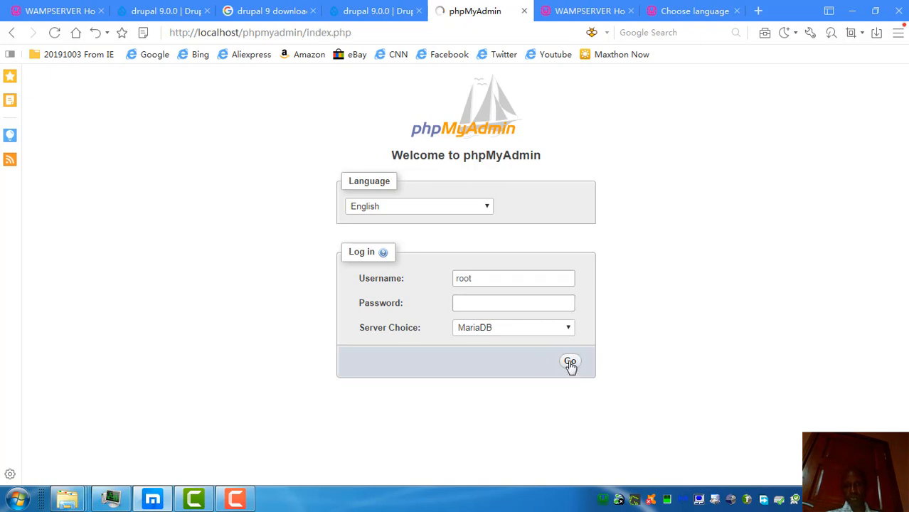
left_click(516, 328)
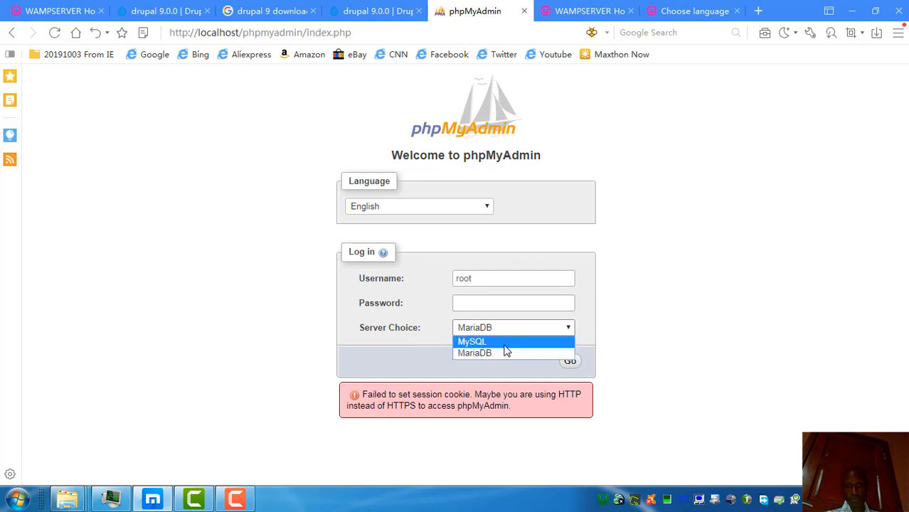
left_click(503, 342)
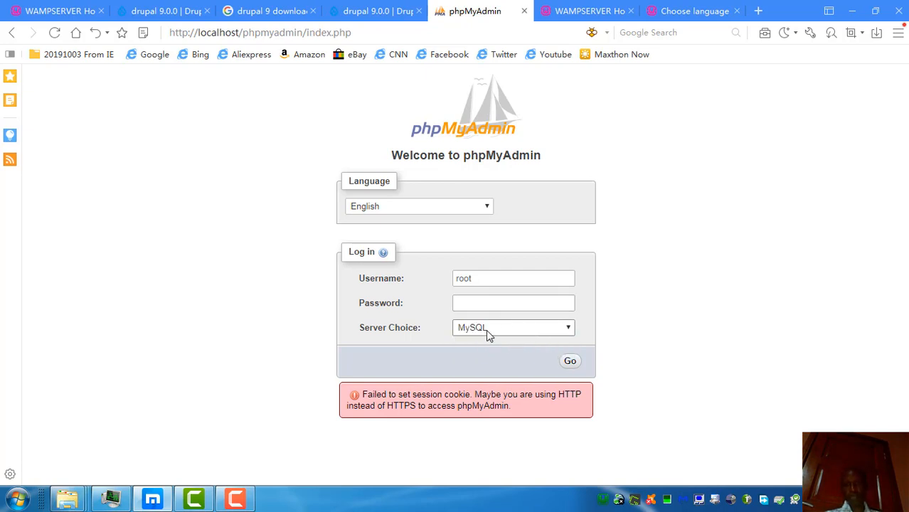
left_click(569, 361)
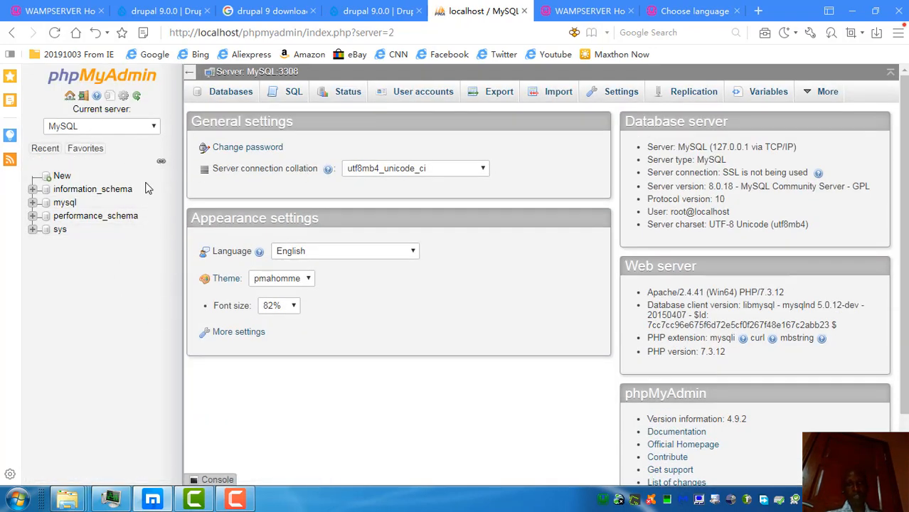
left_click(229, 91)
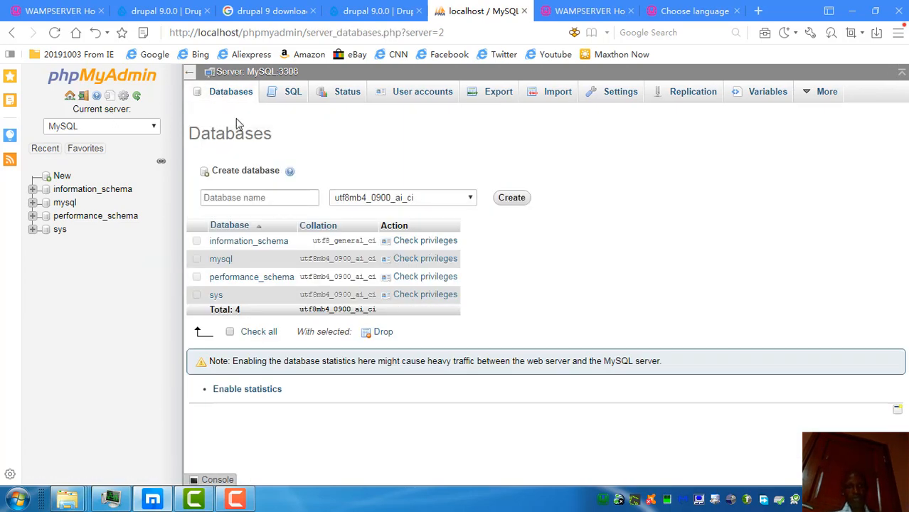
Step: Create an empty database named 'drupal', then switch back to the Drupal installer tab
left_click(221, 197)
type("Drup")
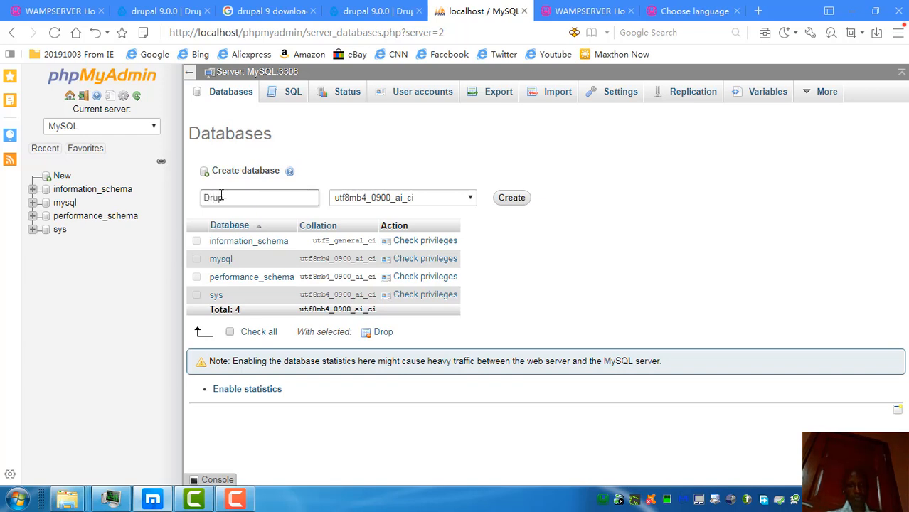
key("BackSpace")
type("dr")
left_click(511, 201)
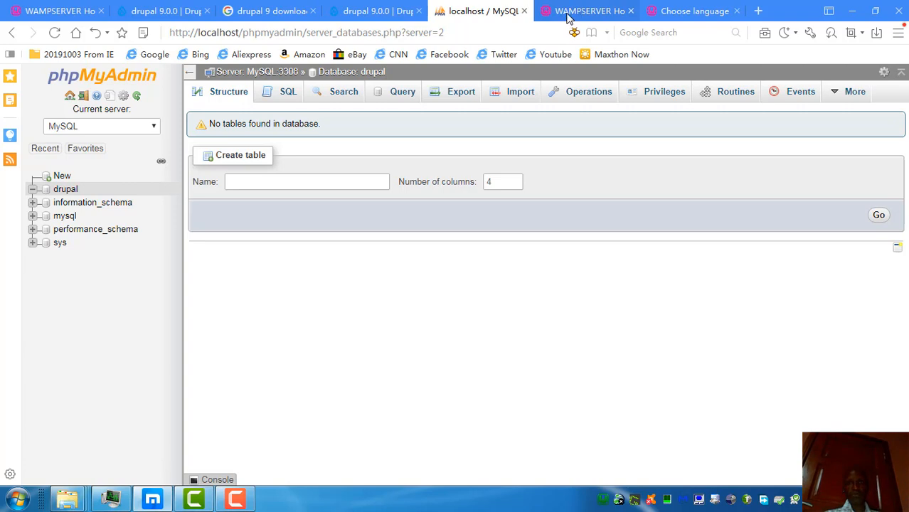
left_click(669, 11)
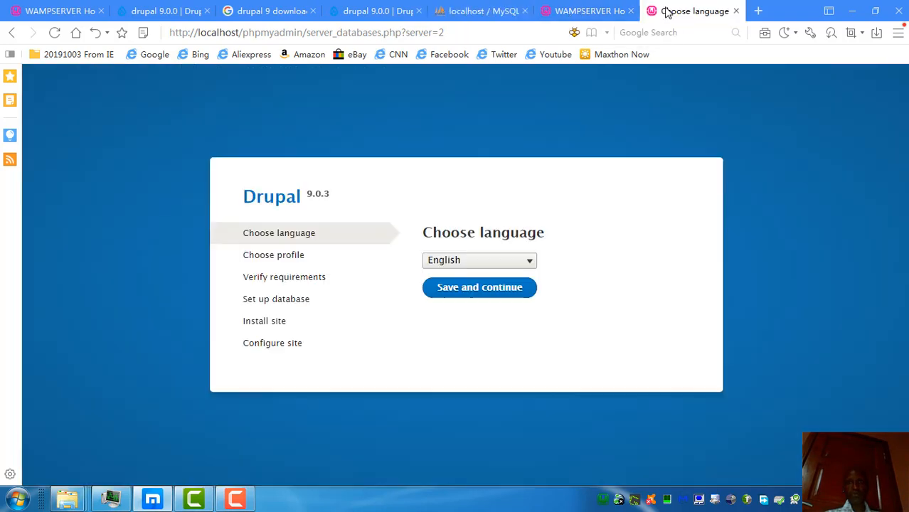
Step: Keep English as the installer language and continue with the Standard installation profile
left_click(468, 261)
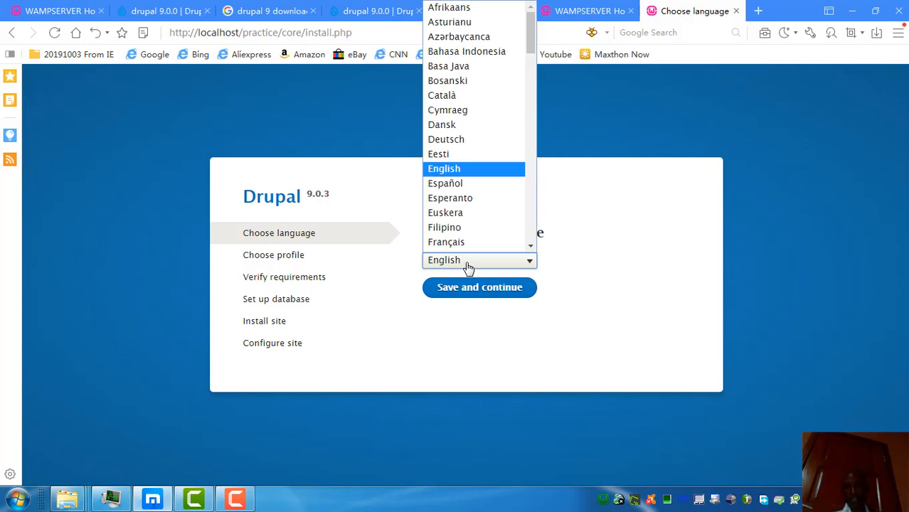
mouse_move(530, 30)
left_mouse_down()
mouse_move(535, 107)
mouse_move(532, 17)
left_mouse_up()
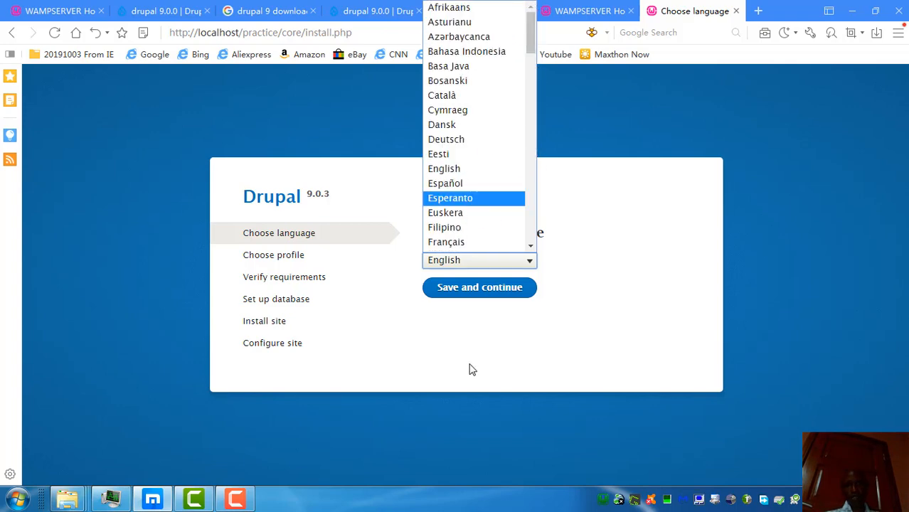
left_click(473, 290)
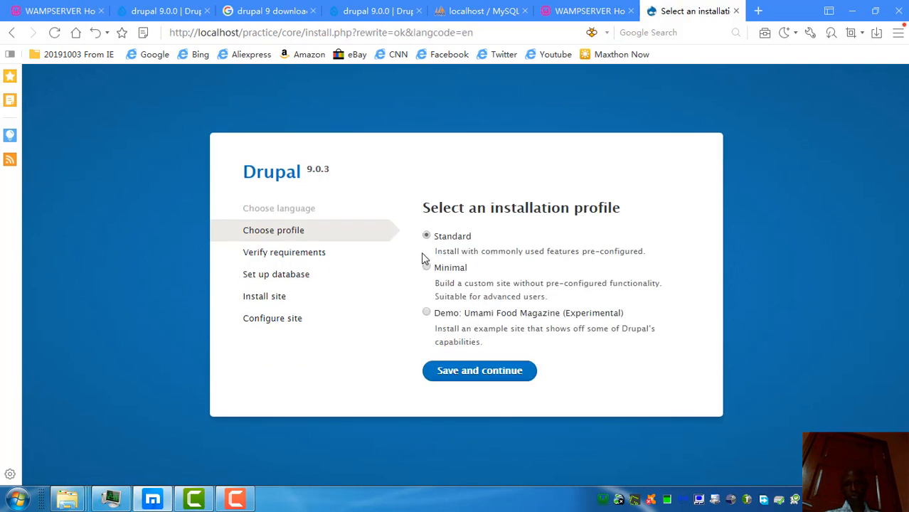
left_click(458, 373)
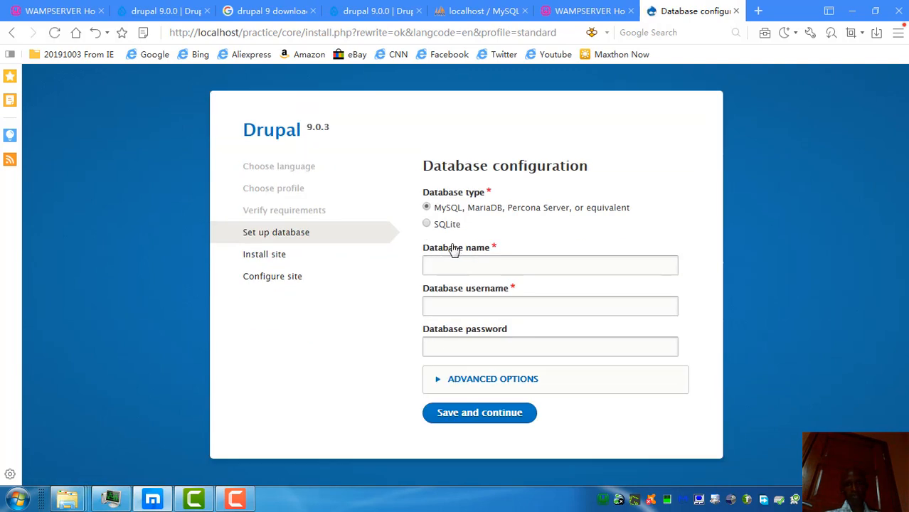
Step: Enter database 'drupal', user root, blank password, review advanced localhost:3306 settings, and submit
left_click(443, 262)
type("drupal")
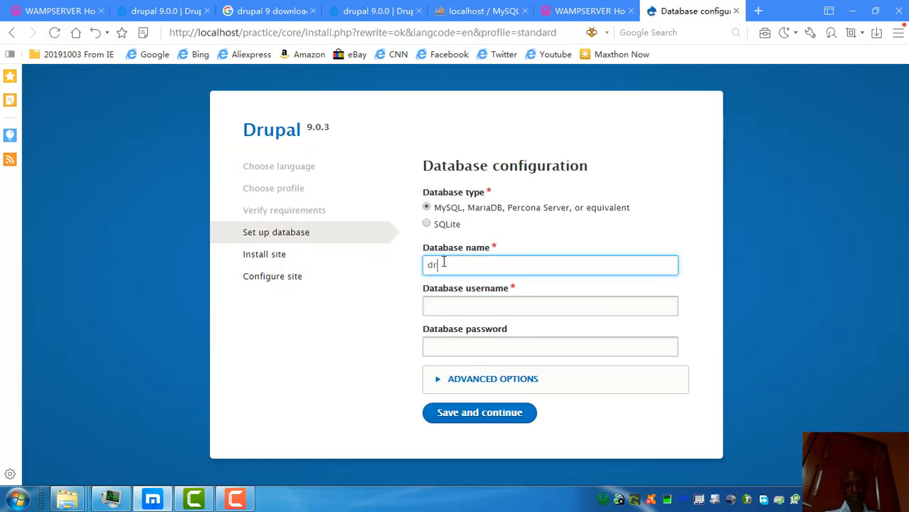
left_click(446, 313)
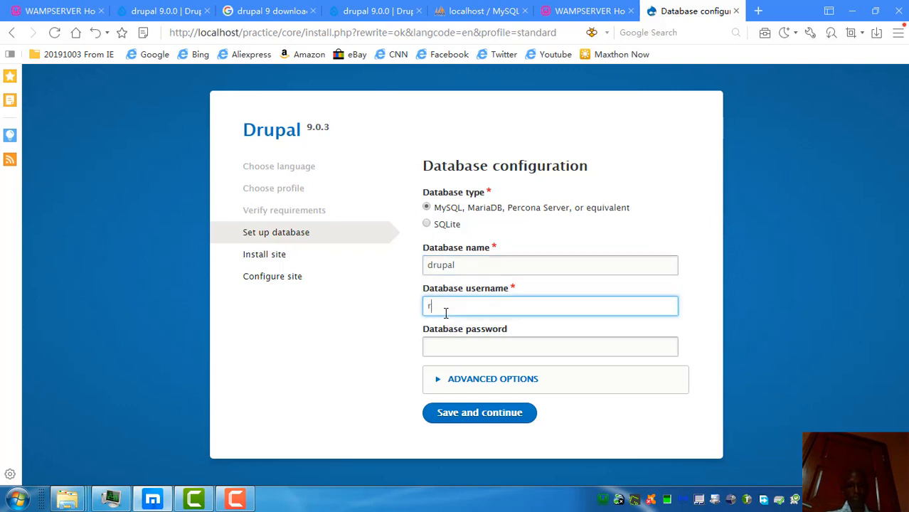
left_click(456, 342)
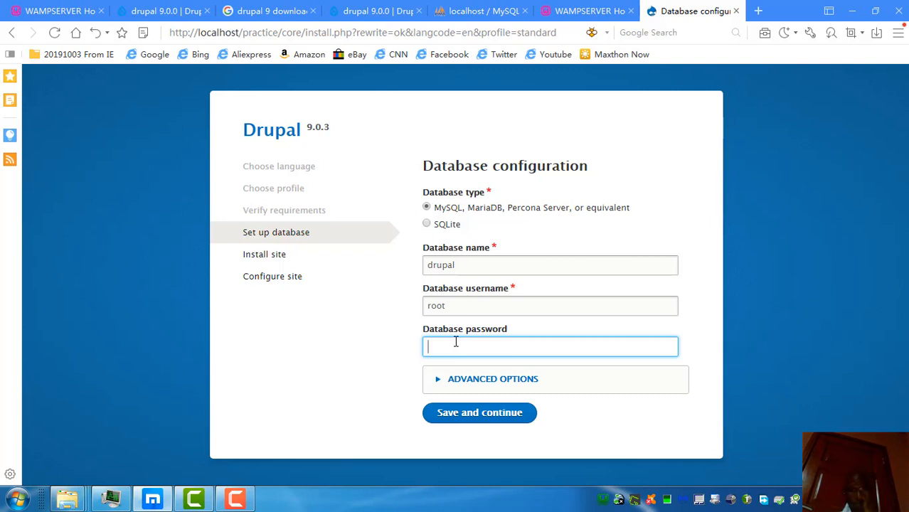
left_click(436, 379)
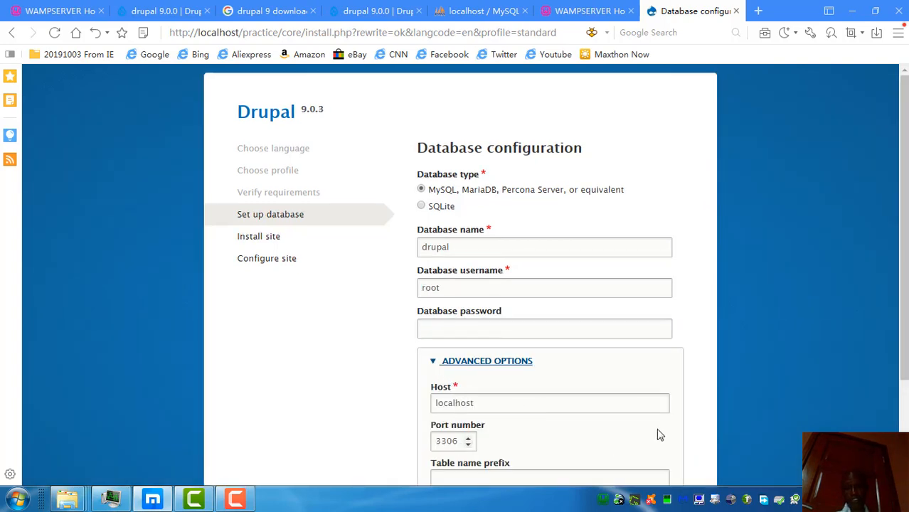
left_click_drag(903, 140, 905, 236)
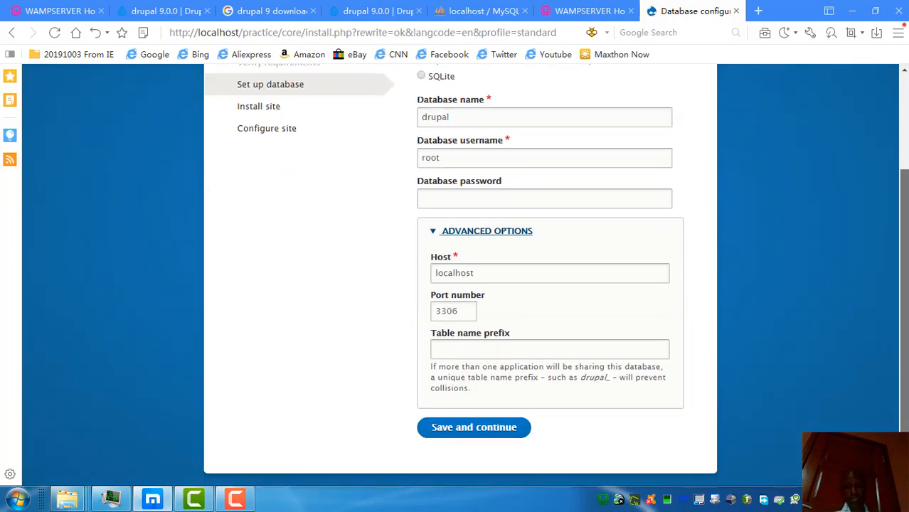
left_click(453, 348)
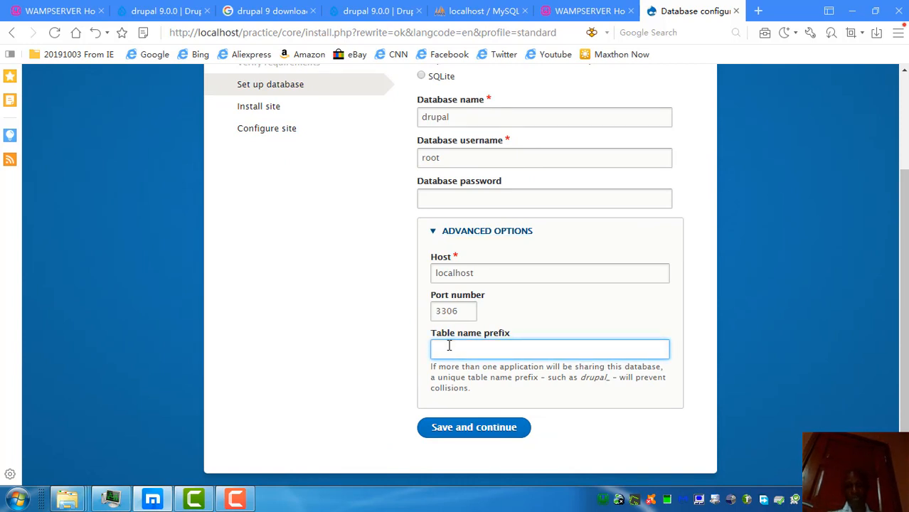
mouse_move(900, 321)
left_mouse_down()
mouse_move(903, 242)
mouse_move(903, 310)
left_mouse_up()
left_click(466, 441)
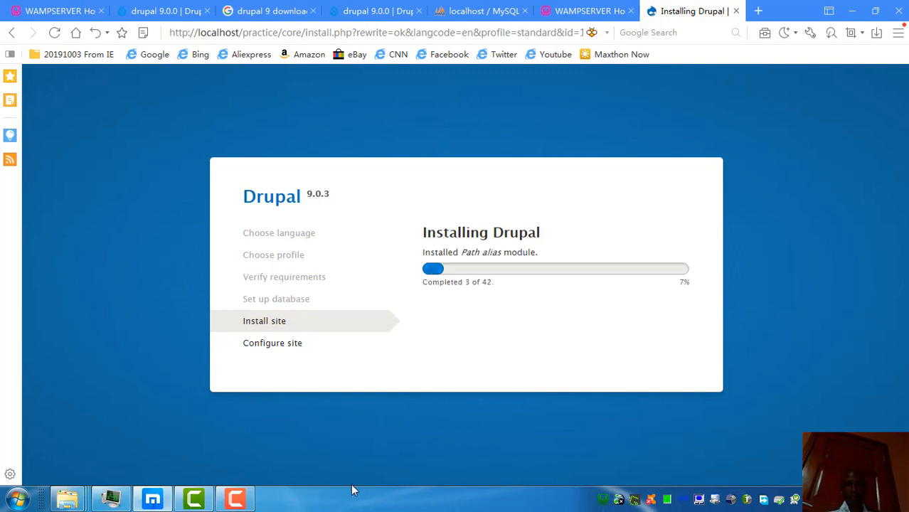
Step: Let the installer finish all 42 tasks and reach the Configure site form
mouse_move(239, 500)
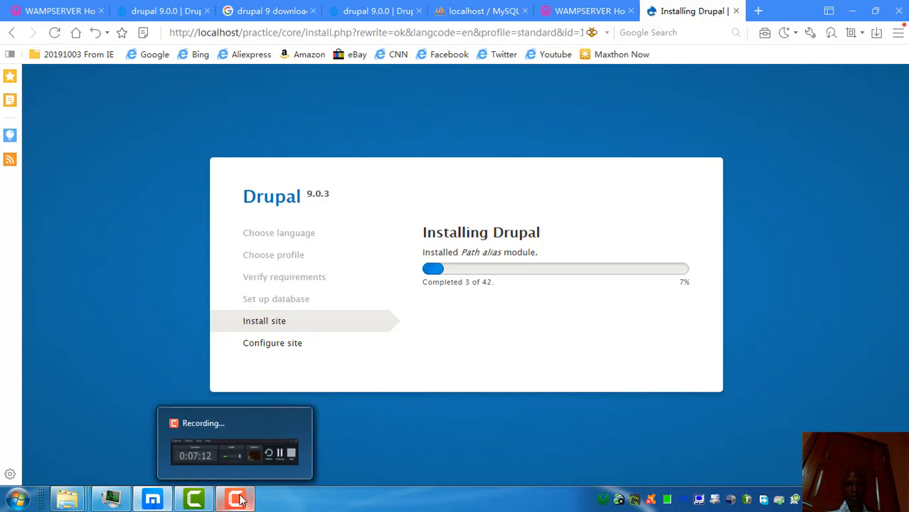
left_click(240, 500)
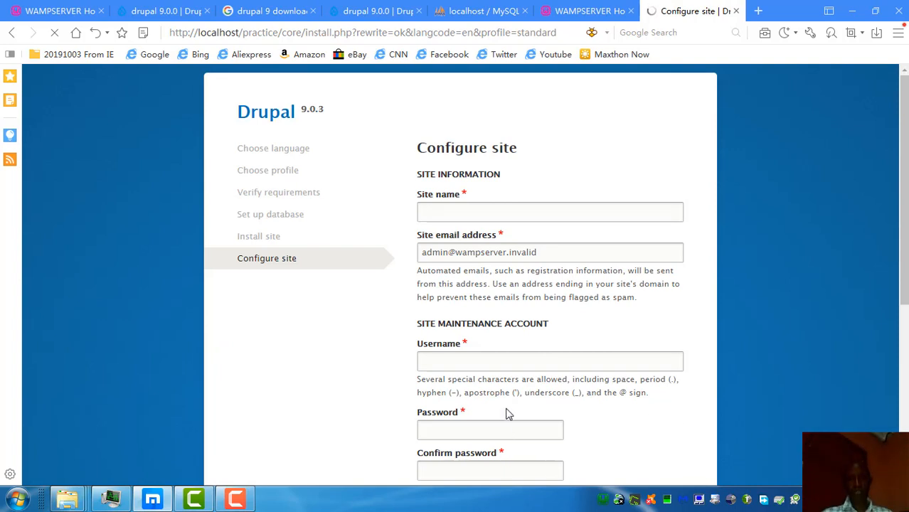
Step: Name the site 'Practice' and fill in the site e-mail address
left_click(441, 210)
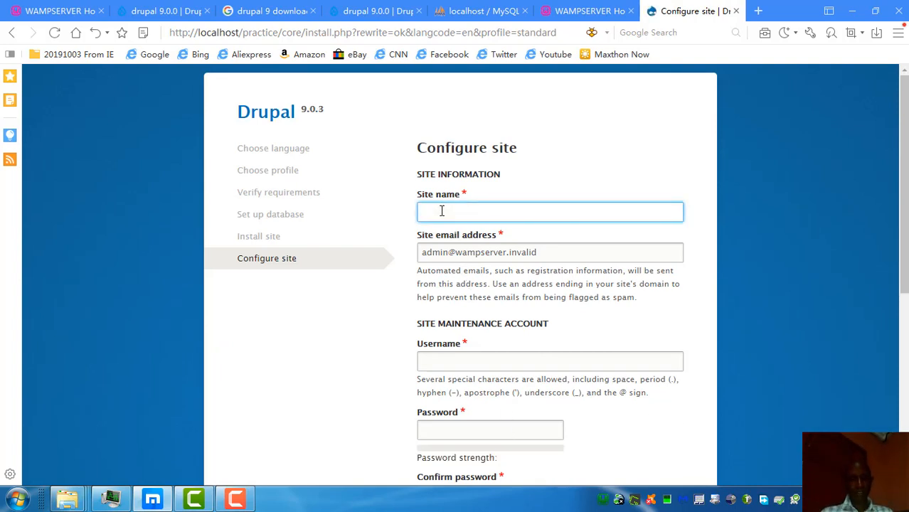
type("Practice")
left_click(513, 254)
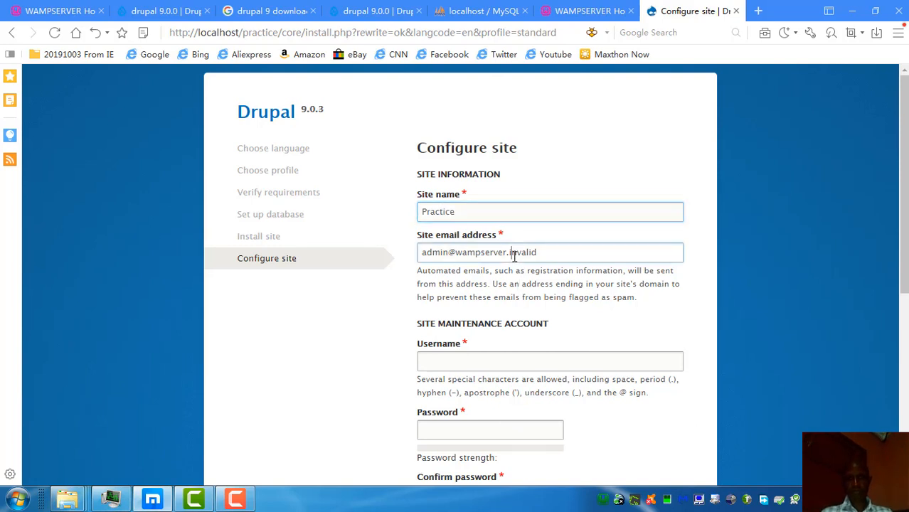
left_click_drag(554, 256, 385, 258)
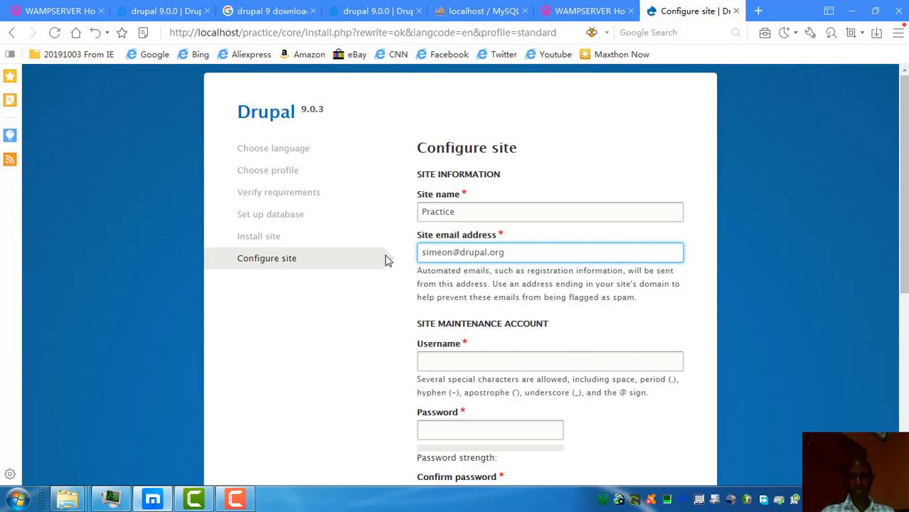
triple_click(517, 253)
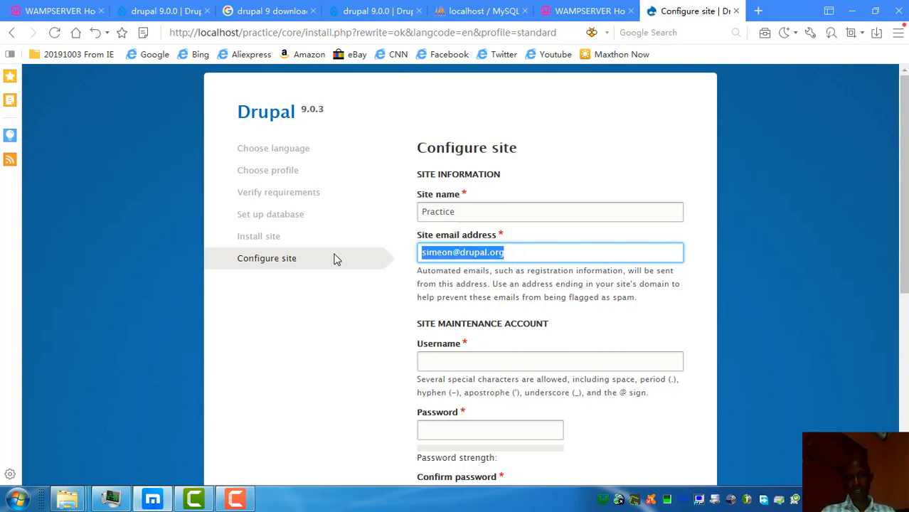
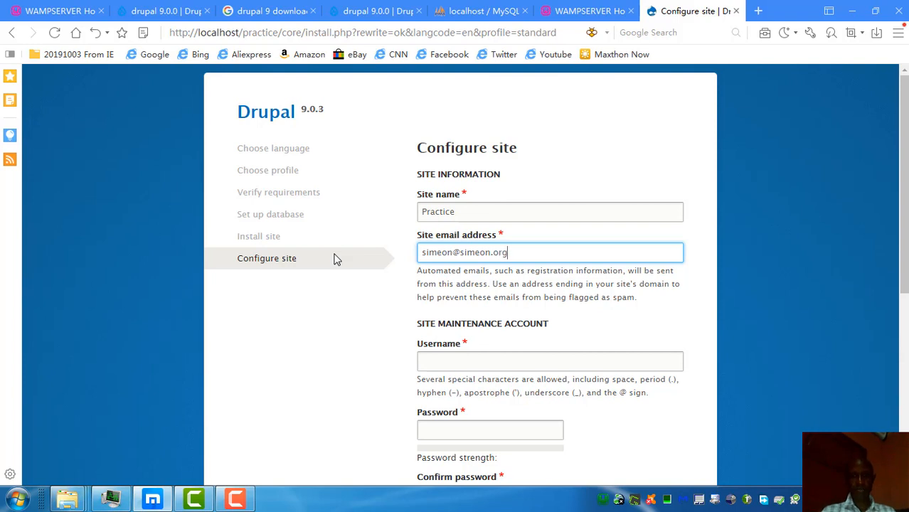
Step: Enter the maintenance account username and an initial password
left_click(446, 354)
type("sim")
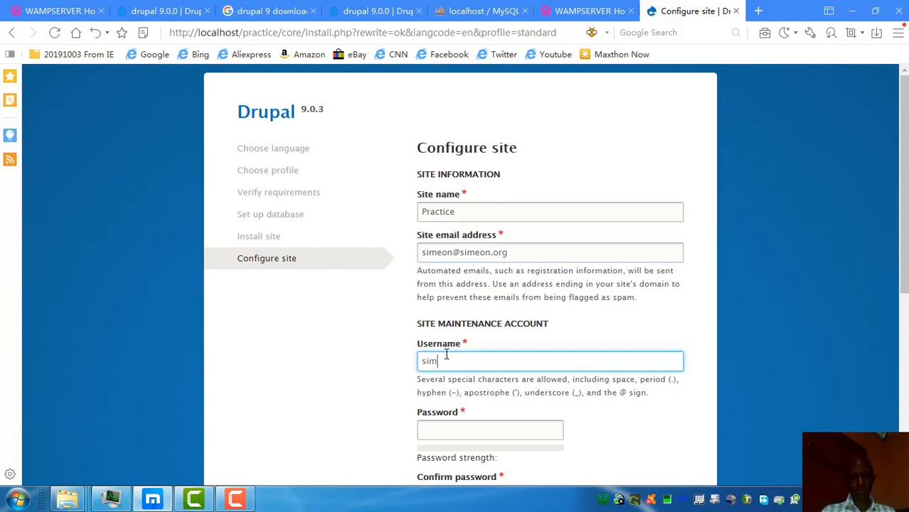
type("eonabiola")
left_click(447, 431)
type("1234")
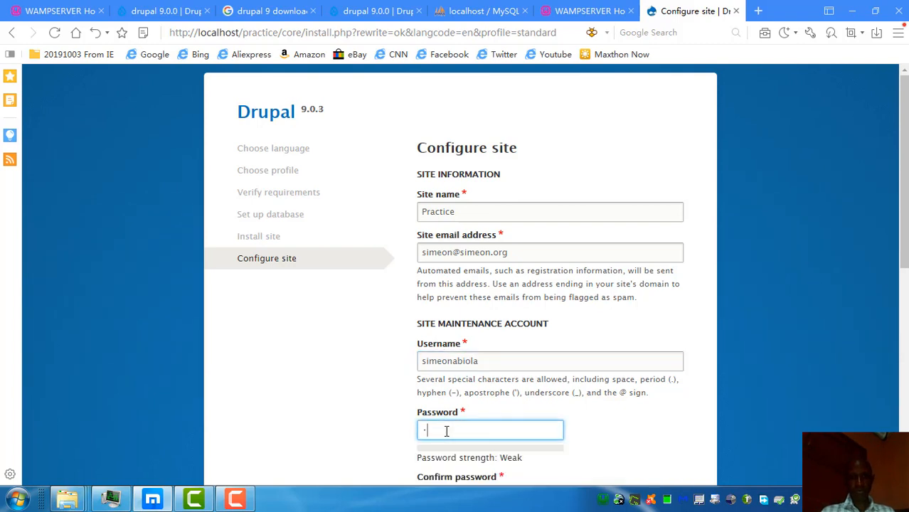
type("56789012345678")
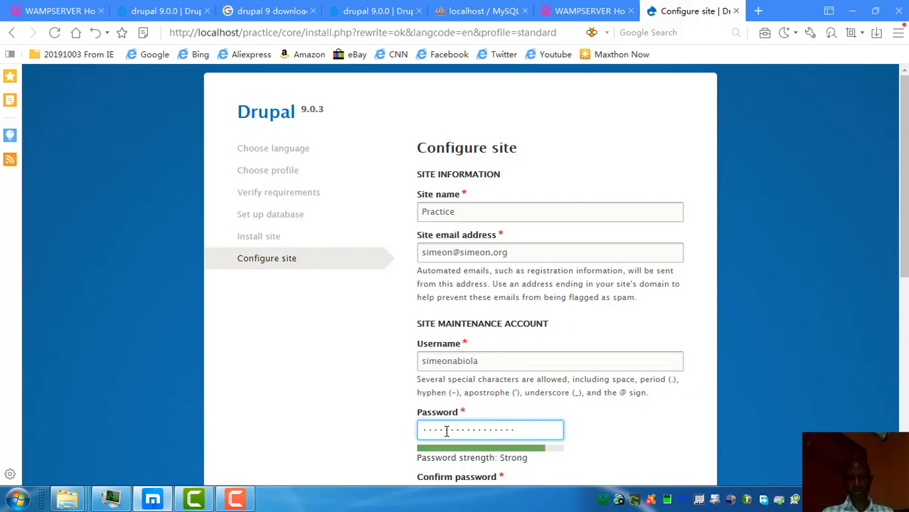
Step: Retype the account password and make the confirmation field match it
left_click_drag(902, 270, 903, 366)
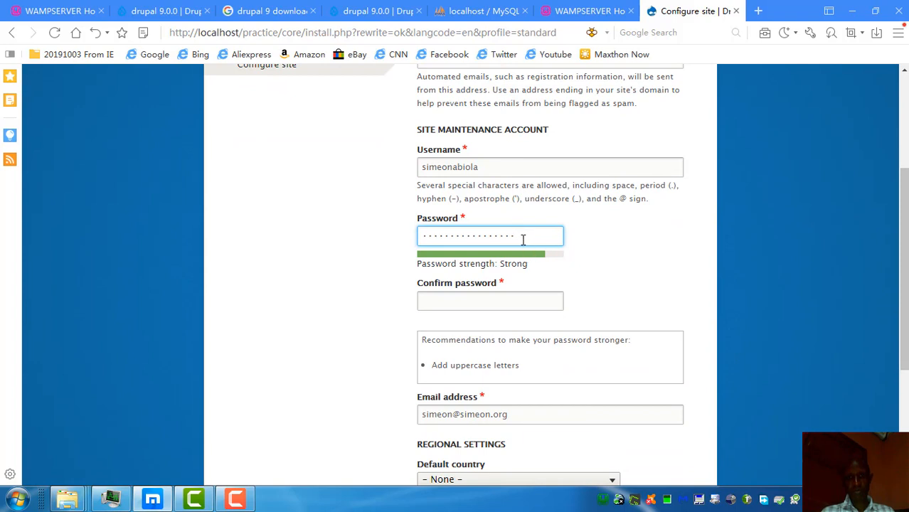
left_click_drag(518, 239, 278, 252)
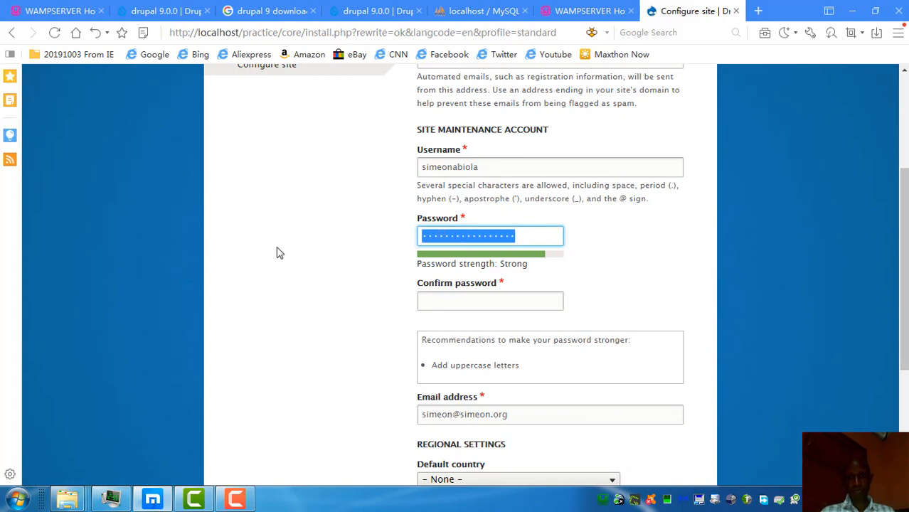
key("BackSpace")
type("*****")
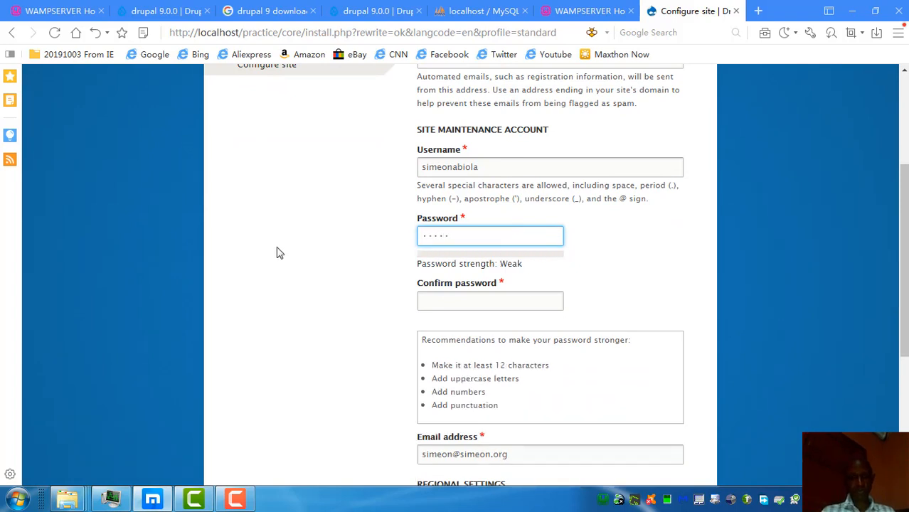
key("Tab")
type("******")
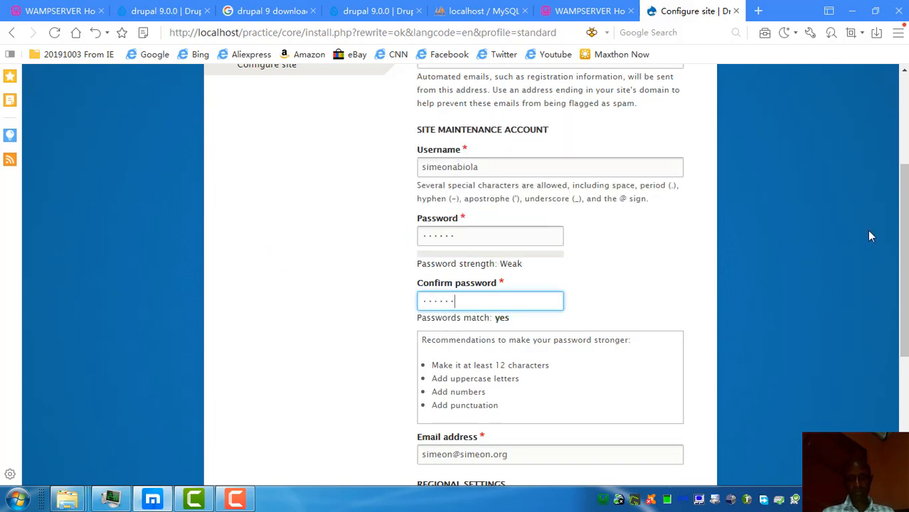
left_click(470, 239)
type("******")
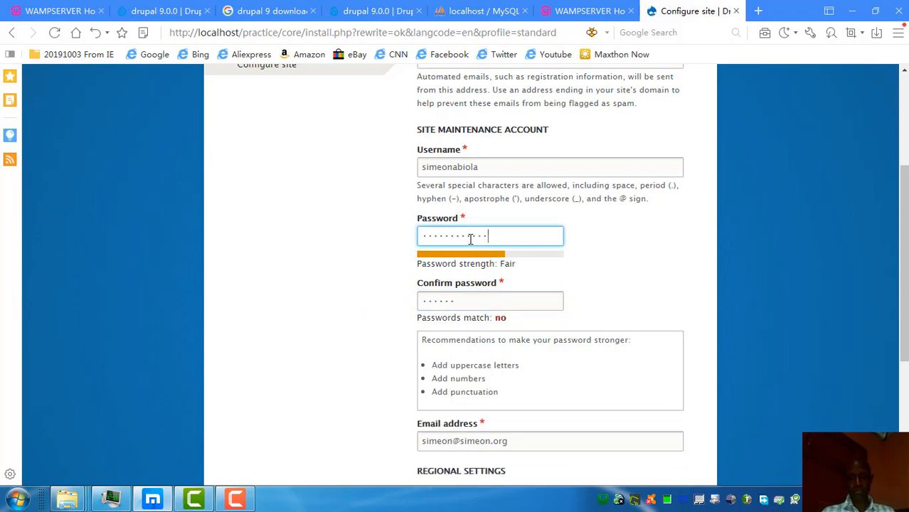
key("Tab")
key("Right")
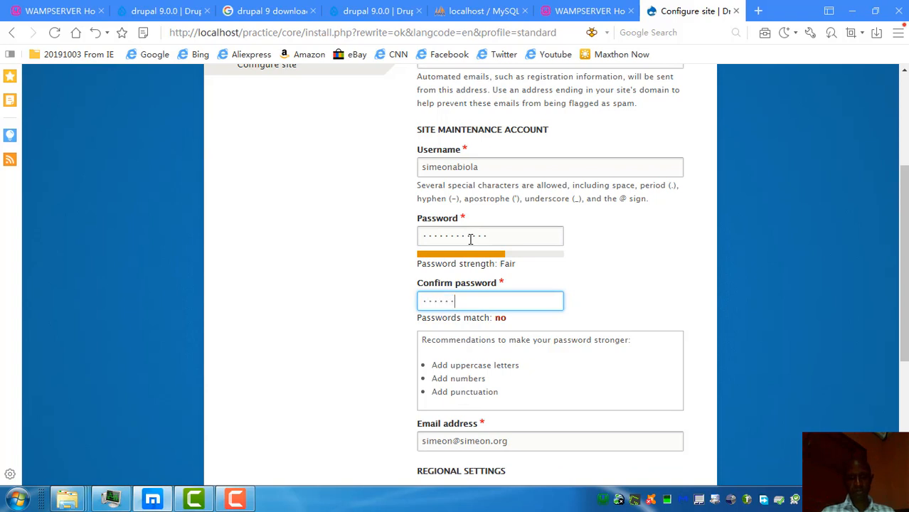
type("******")
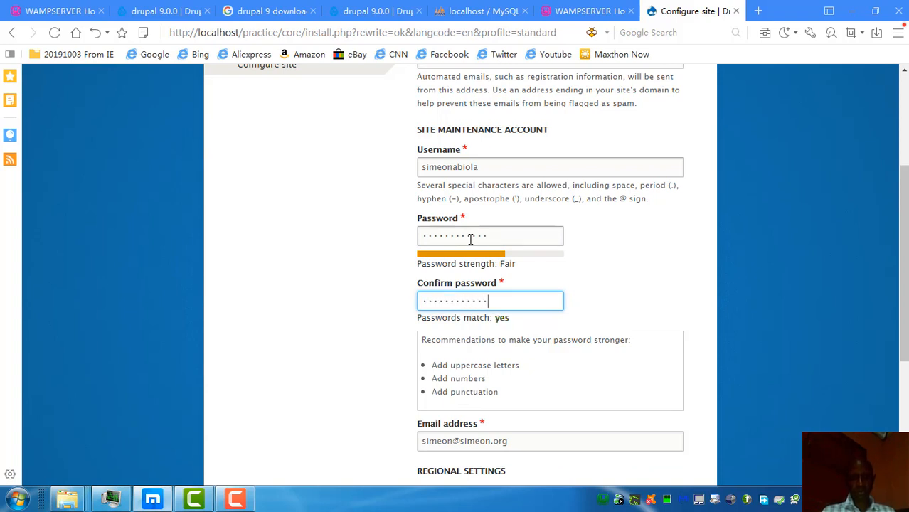
left_click_drag(902, 307, 905, 404)
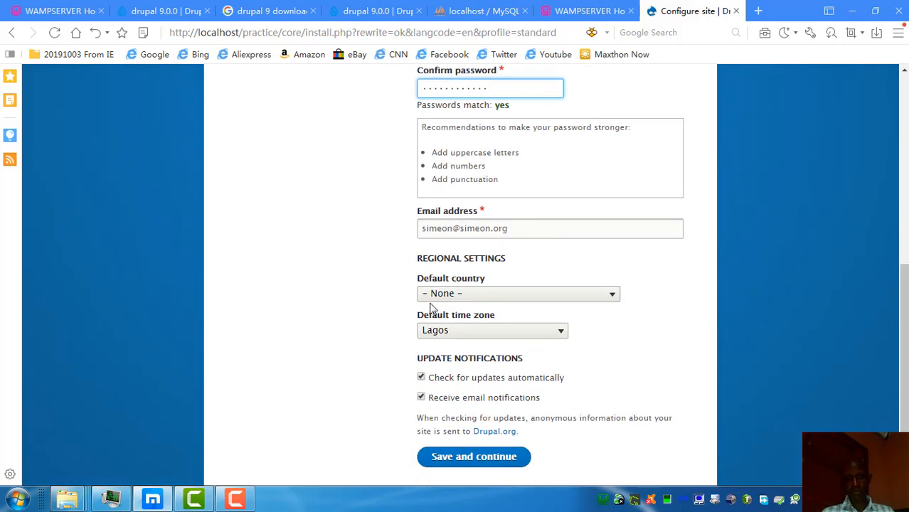
Step: Set the default country to Nigeria and keep Lagos as the time zone
left_click(520, 229)
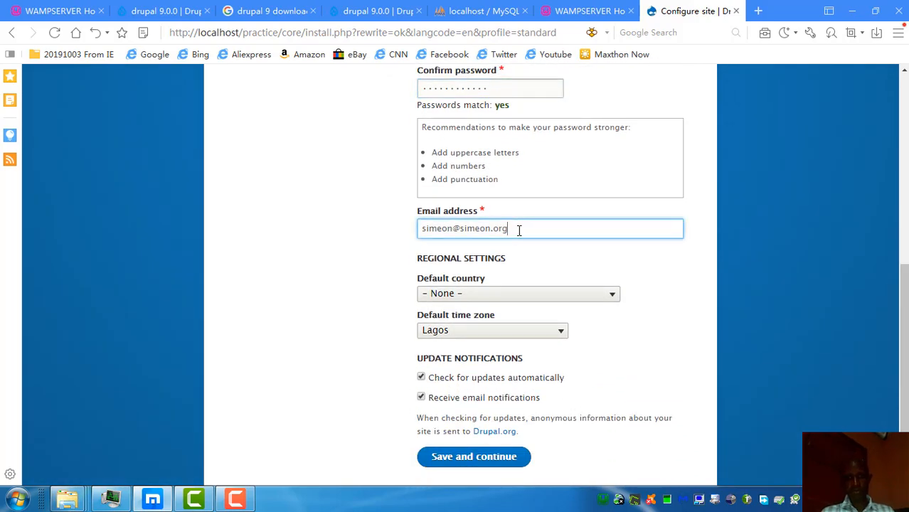
left_click(477, 297)
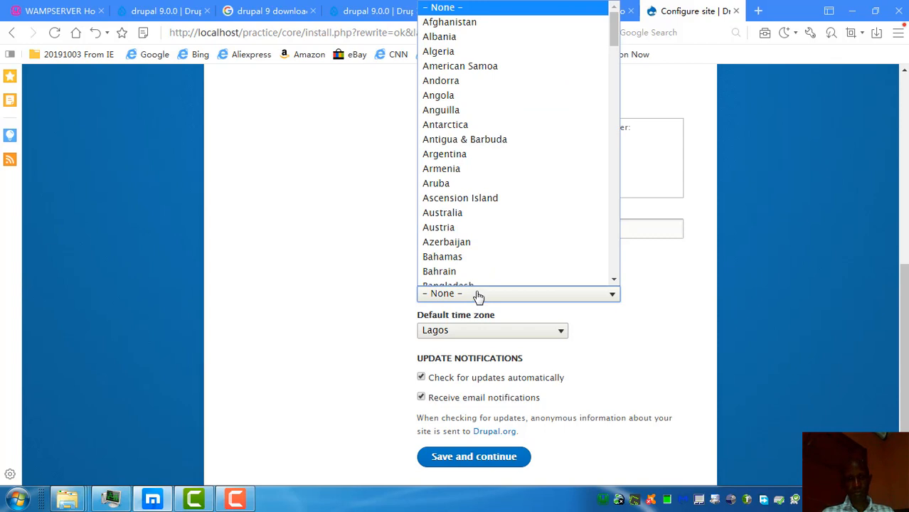
key("n")
key("n")
key("n")
key("n")
key("n")
key("n")
key("n")
key("n")
key("n")
key("n")
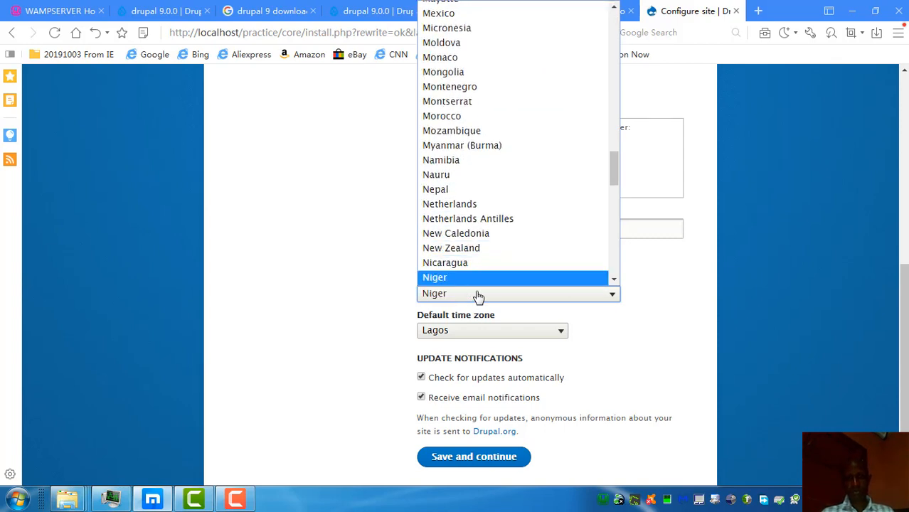
key("Up")
key("Down")
key("Return")
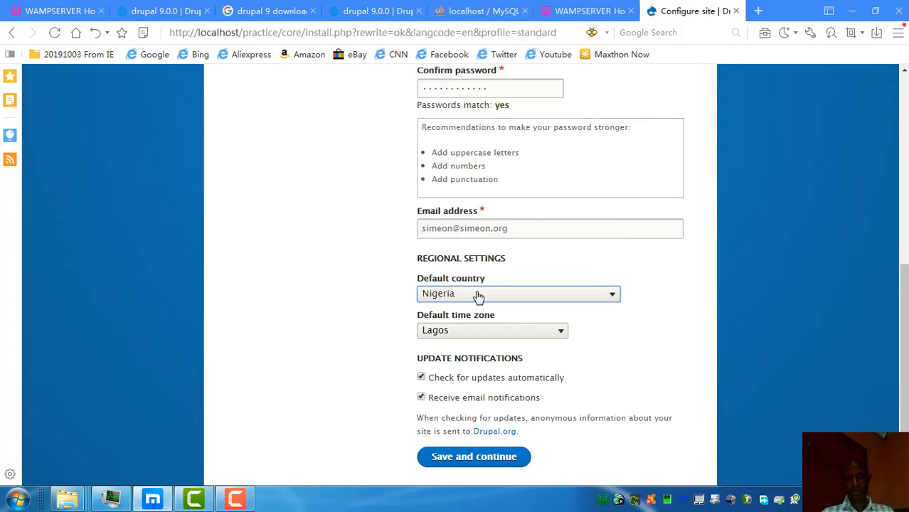
left_click(478, 337)
left_click(475, 334)
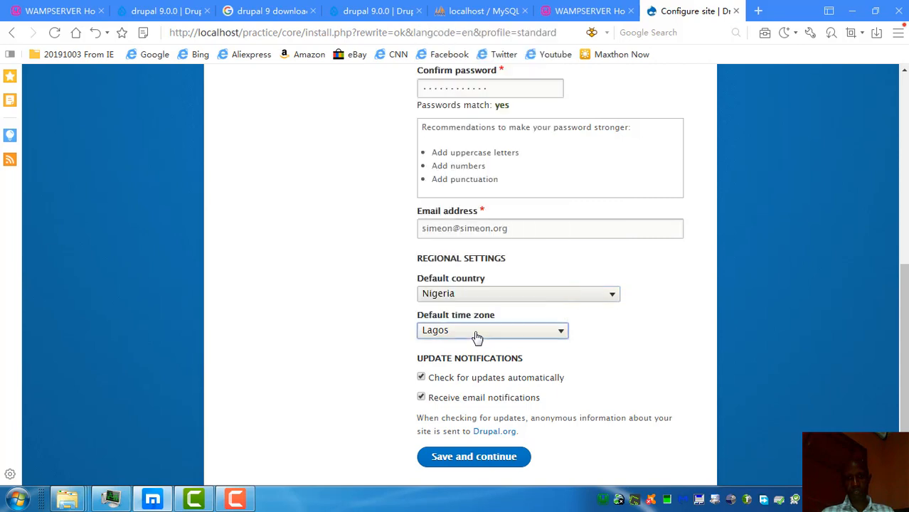
Step: Untick both update notification options and save the site configuration
scroll(895, 313, "down", 1)
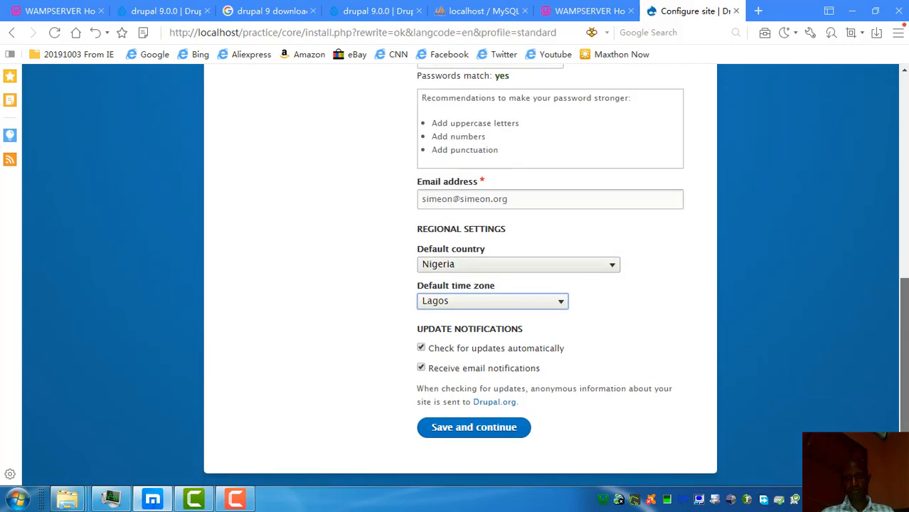
left_click(421, 368)
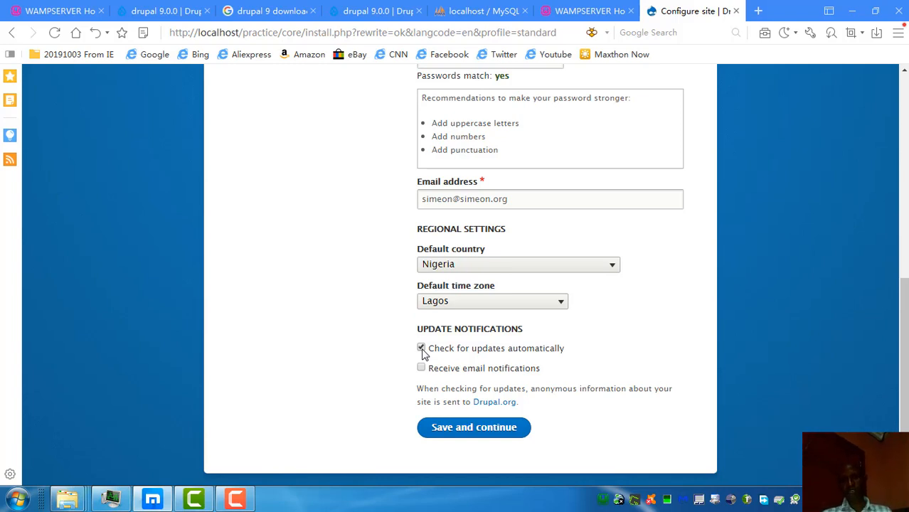
left_click(421, 348)
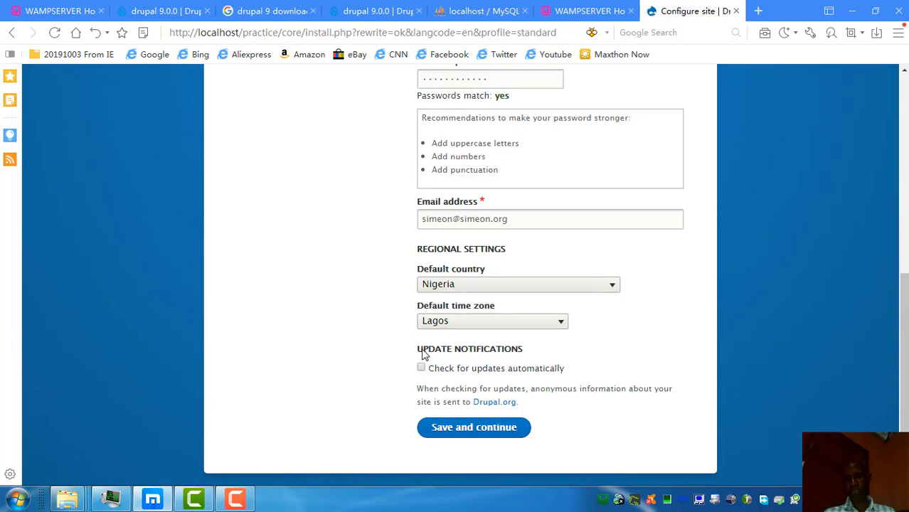
left_click(470, 429)
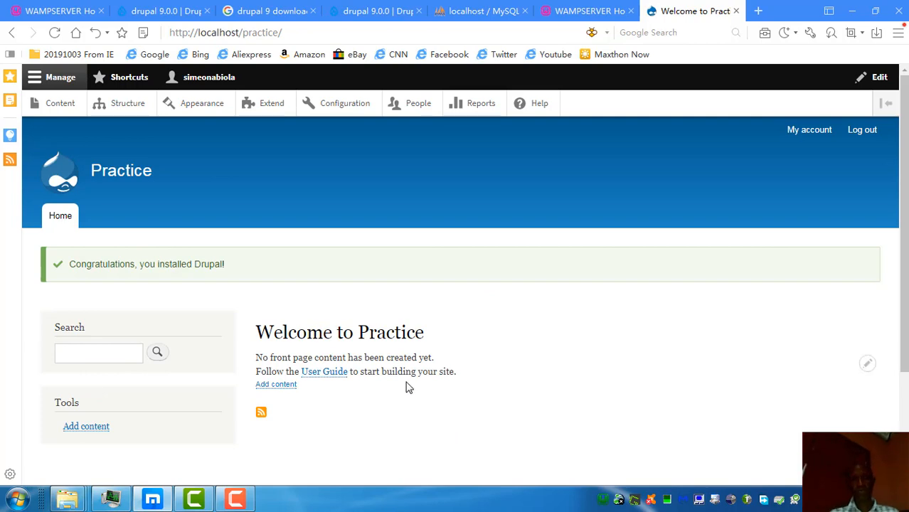
Step: Scroll over the Welcome to Practice front page to confirm installation finished
scroll(388, 370, "down", 3)
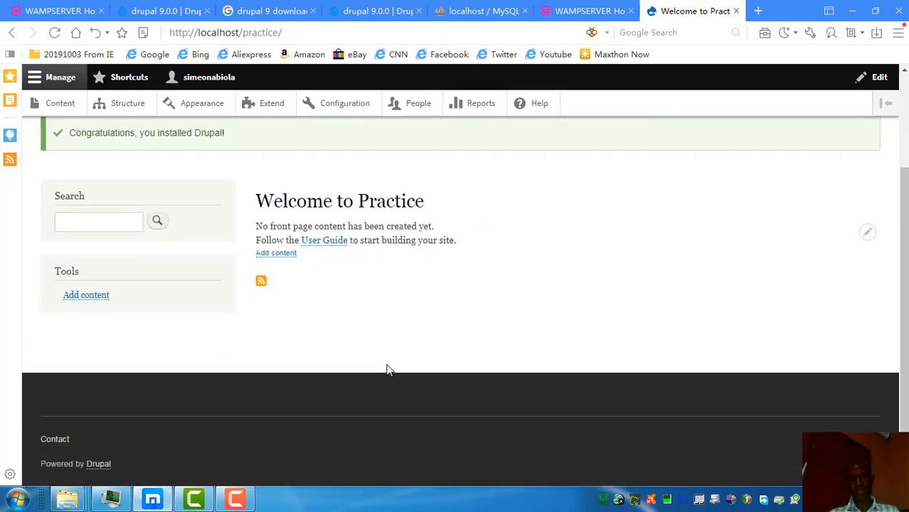
scroll(389, 370, "up", 3)
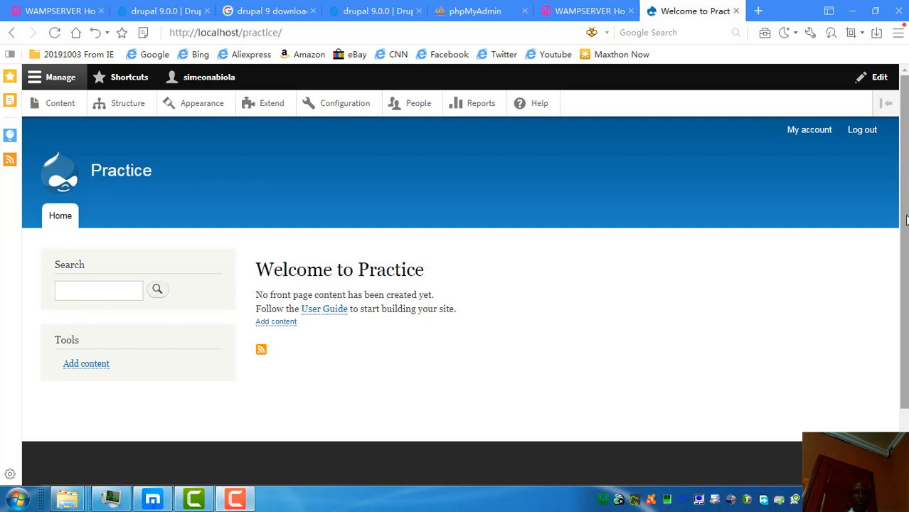
Step: Open Reports > Status report and scroll to the trusted host error and update warning
left_click(480, 110)
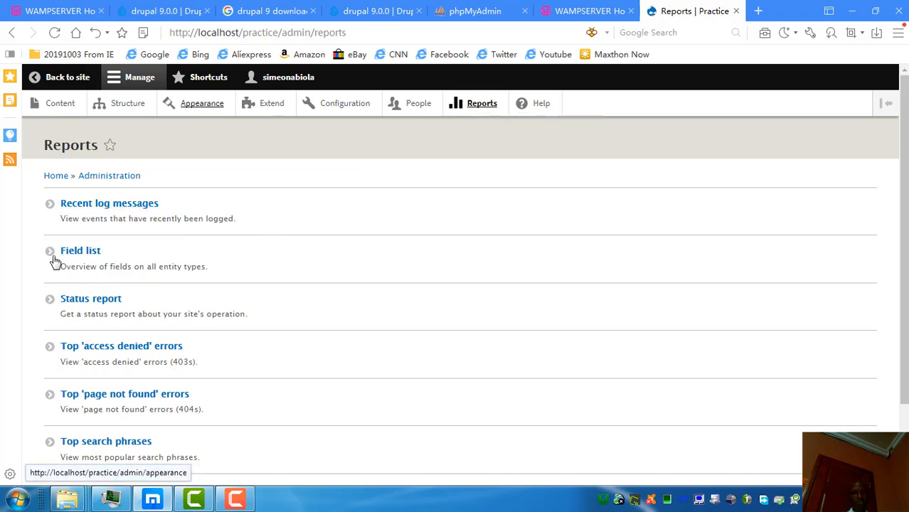
left_click(93, 299)
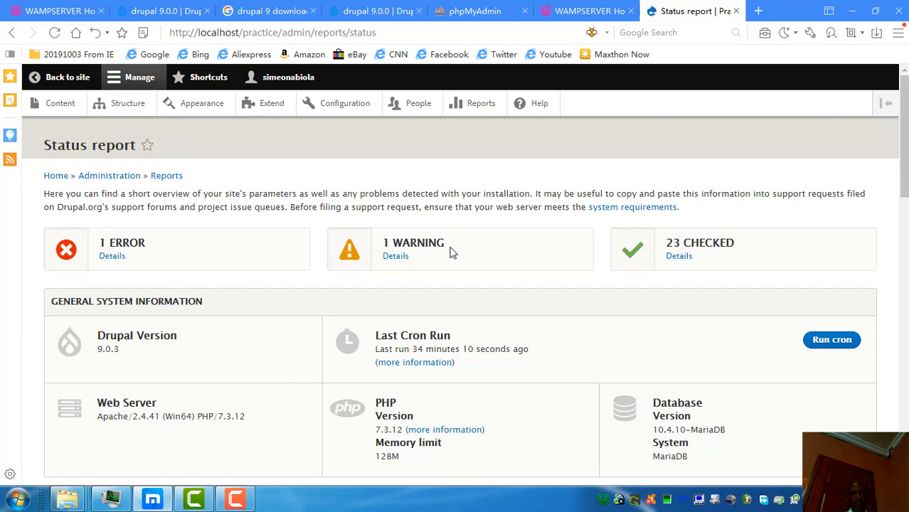
left_click_drag(903, 127, 905, 221)
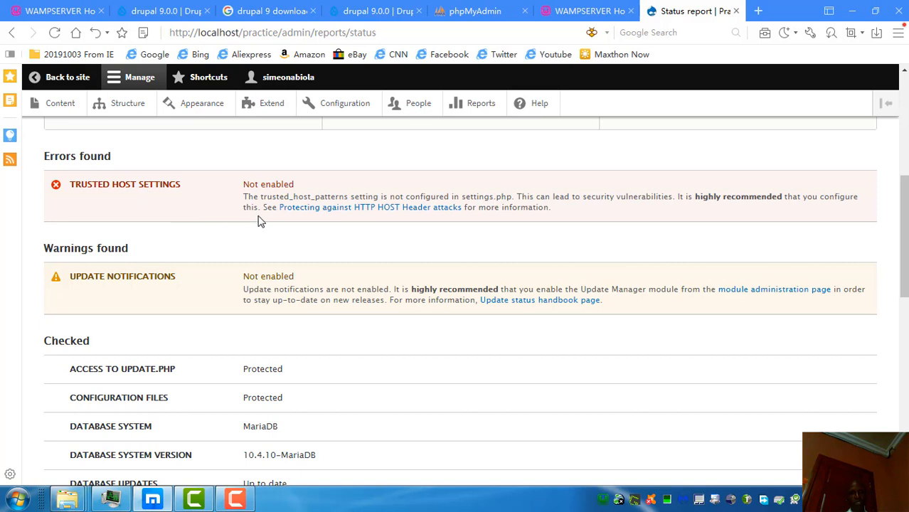
Step: Open the Drupal.org trusted host settings documentation in a new tab and load it
right_click(355, 215)
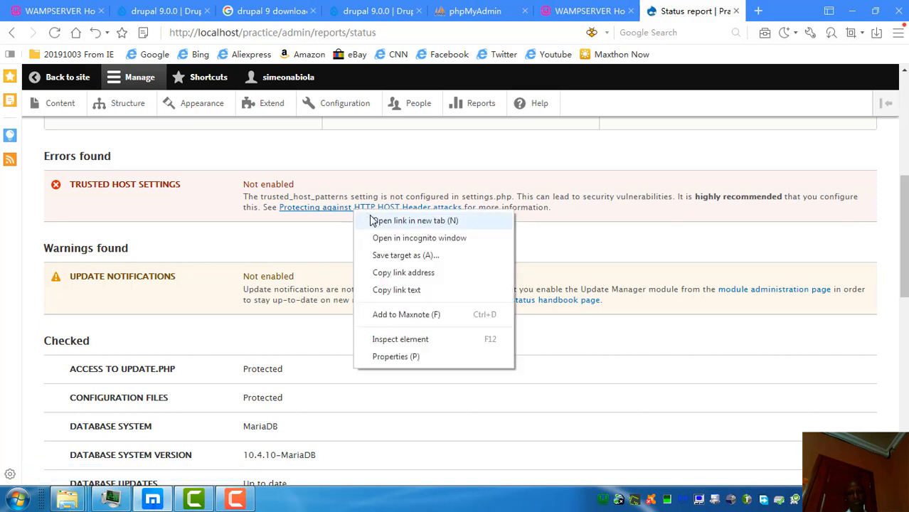
left_click(370, 220)
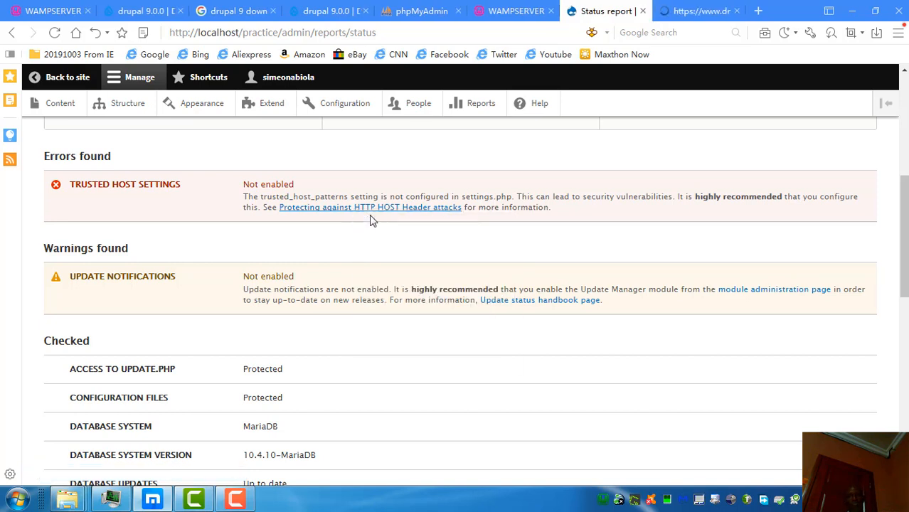
left_click(689, 14)
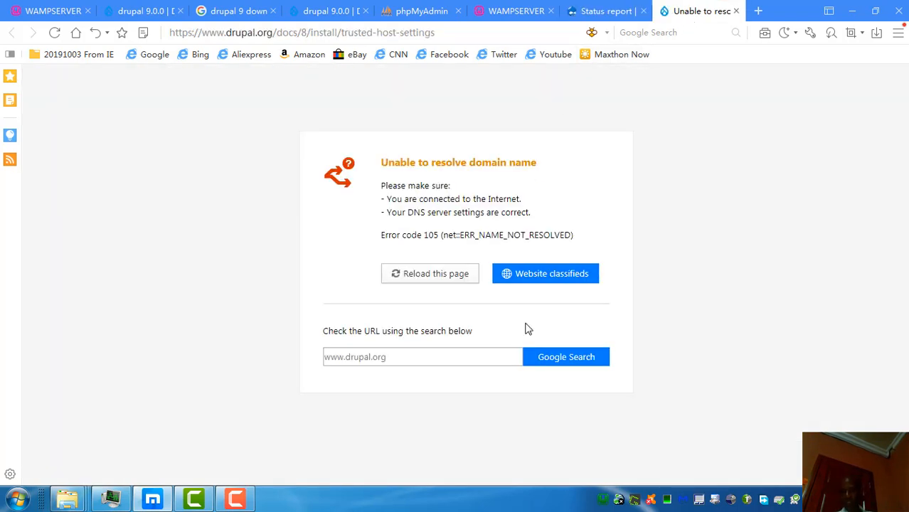
left_click(421, 274)
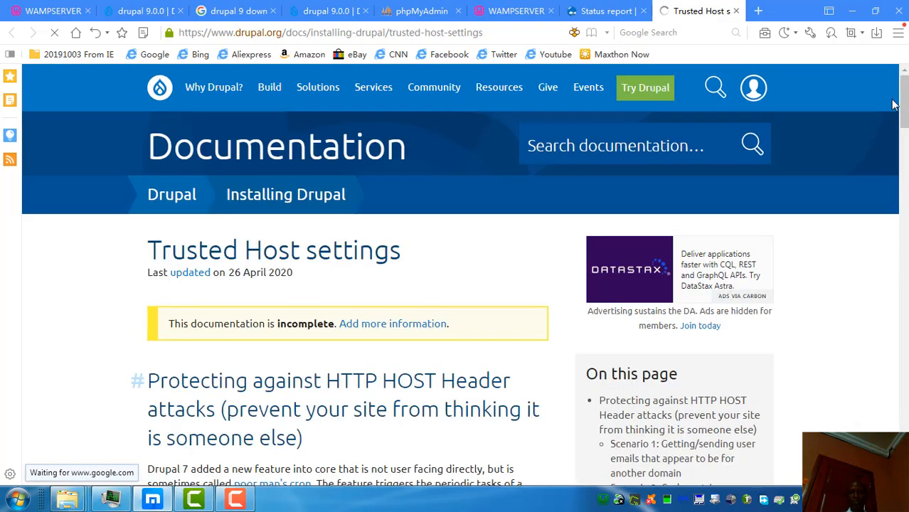
left_click_drag(904, 101, 905, 137)
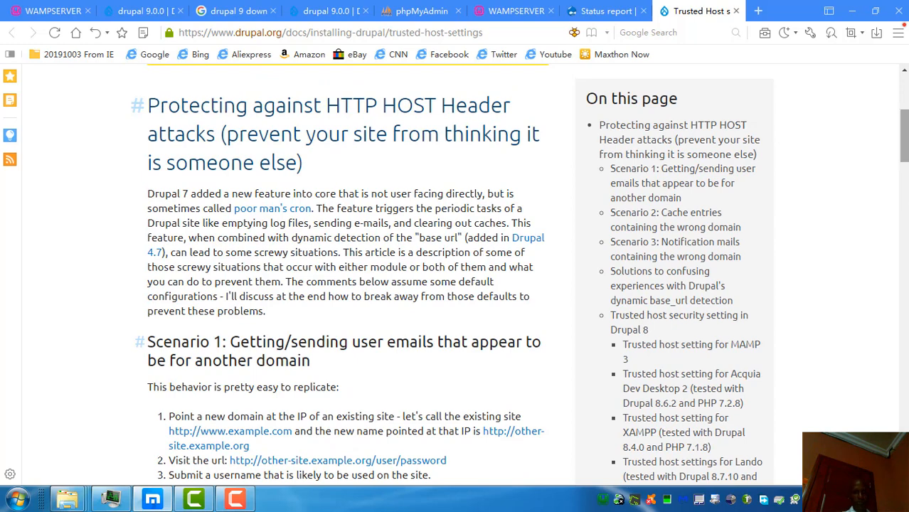
Step: Search the documentation page for 'xamp' and step through the matches
key("ctrl+f")
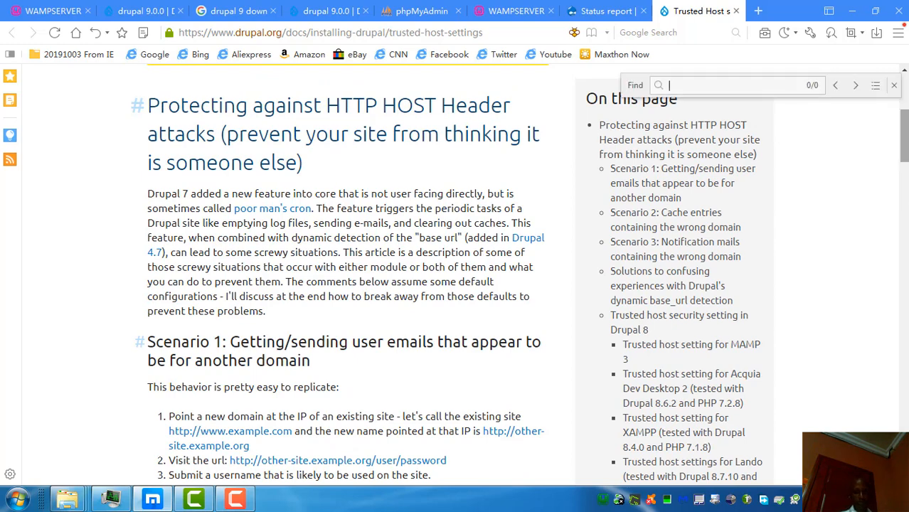
type("wamp")
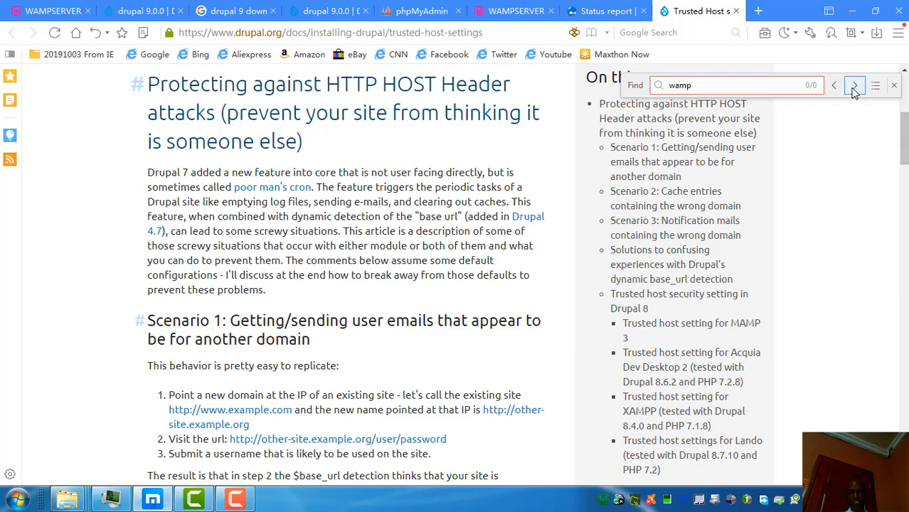
left_click_drag(697, 85, 663, 86)
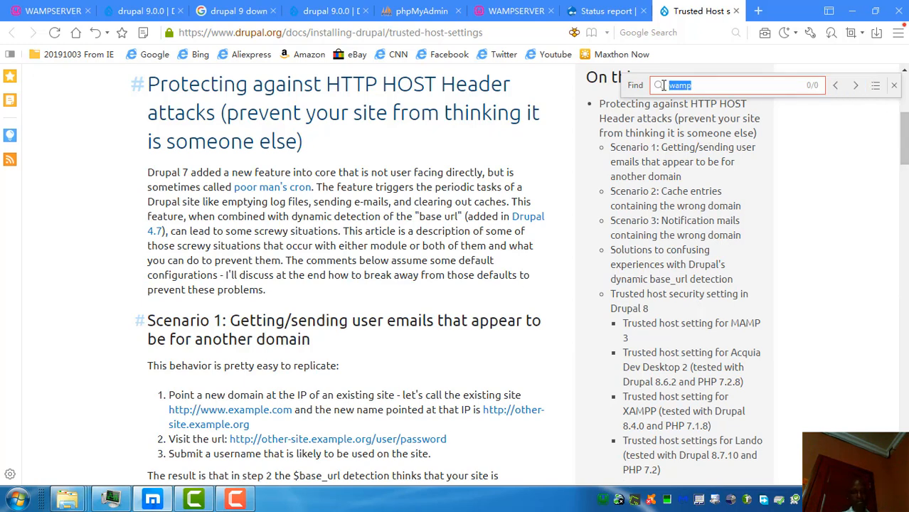
type("xamm")
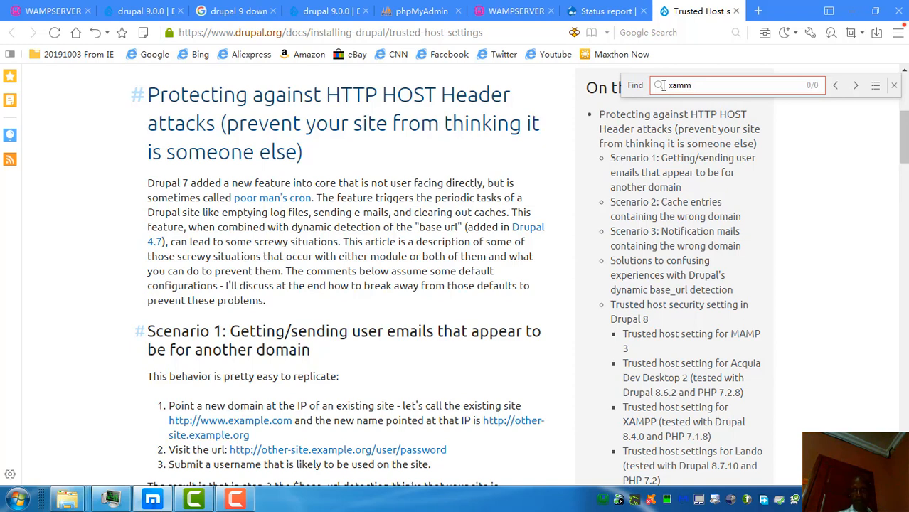
type("p")
key("BackSpace")
key("BackSpace")
type("p")
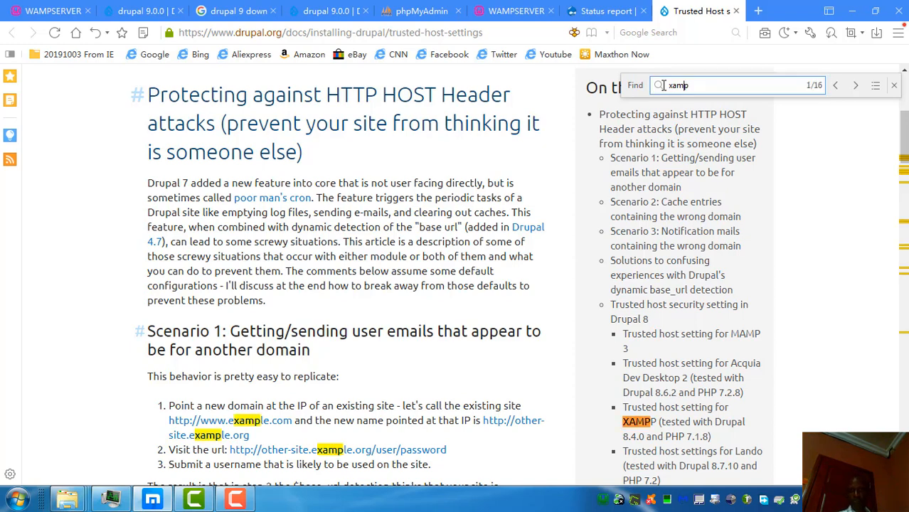
left_click(852, 85)
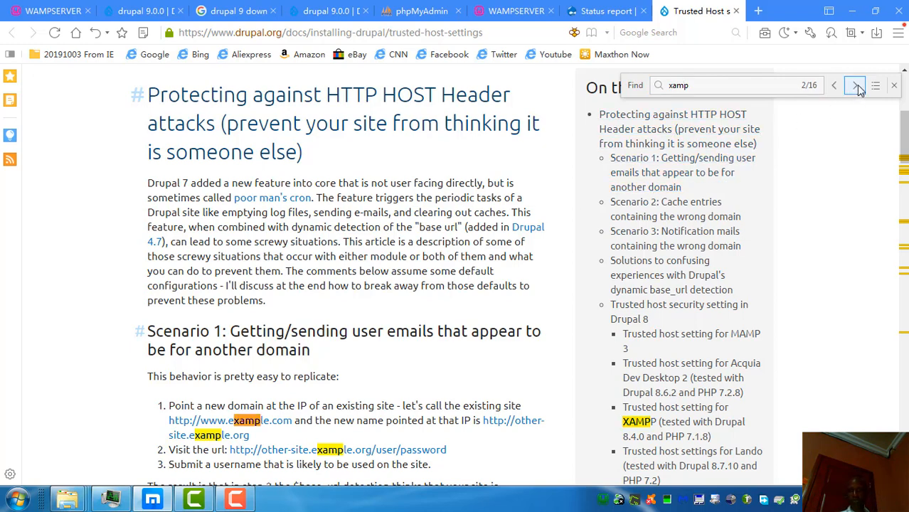
left_click(856, 86)
left_click(856, 86)
Step: Copy the XAMPP trusted_host_patterns code block
left_click_drag(897, 133, 906, 331)
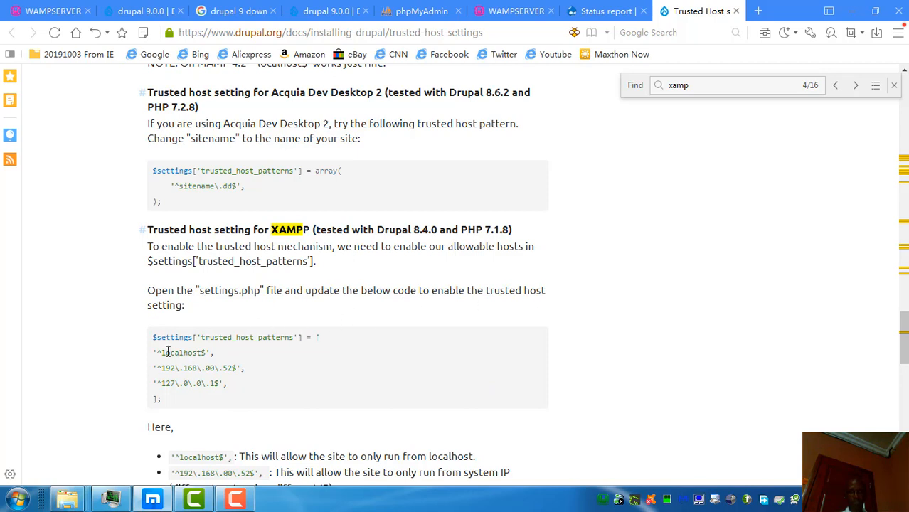
left_click_drag(151, 340, 176, 412)
right_click(193, 361)
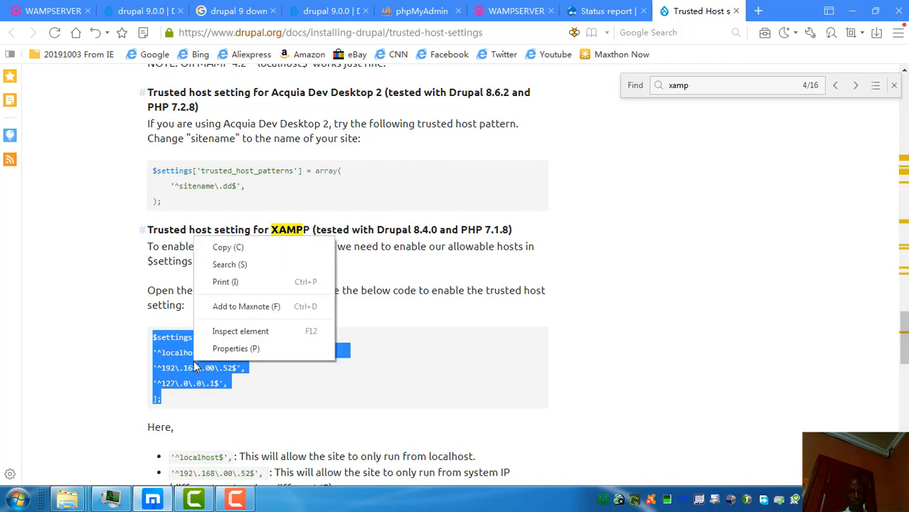
left_click(237, 248)
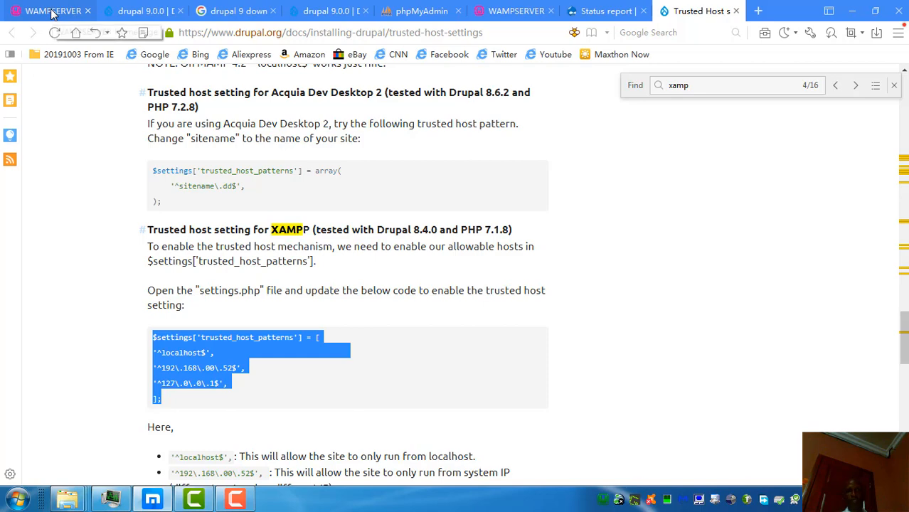
Step: Look over the WampServer pages and return to the Drupal Status report
left_click(51, 14)
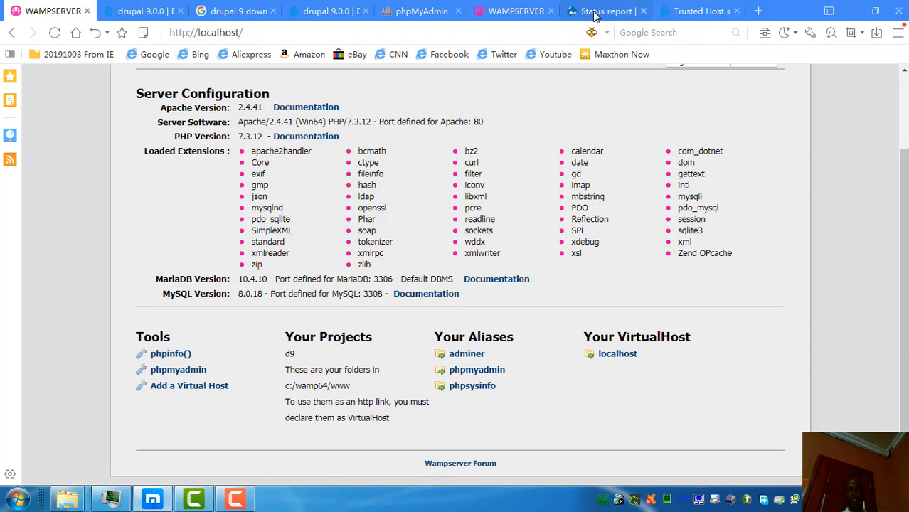
left_click(531, 15)
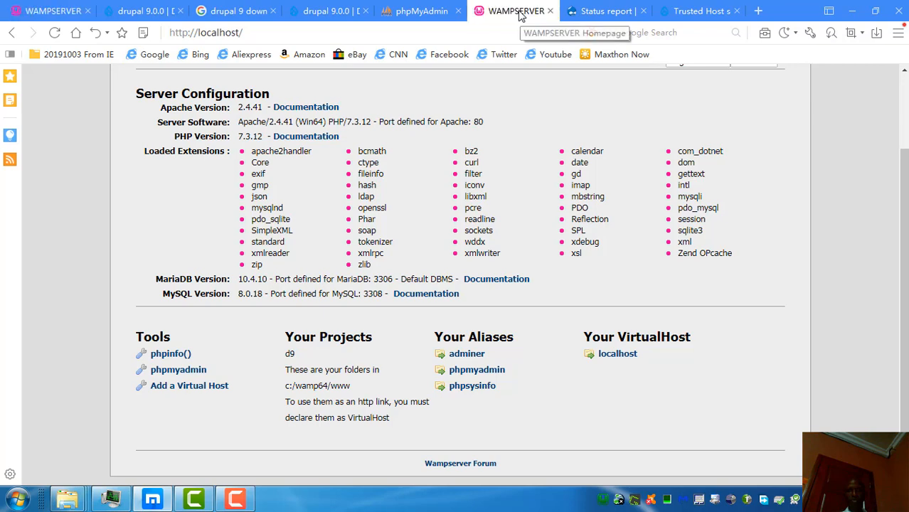
left_click(601, 15)
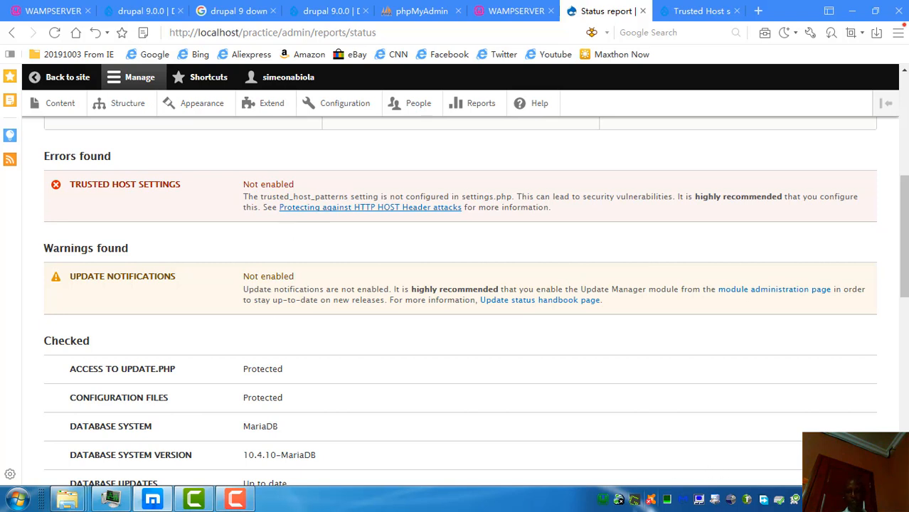
Step: Open the www directory from the WampServer tray menu
left_click(604, 500)
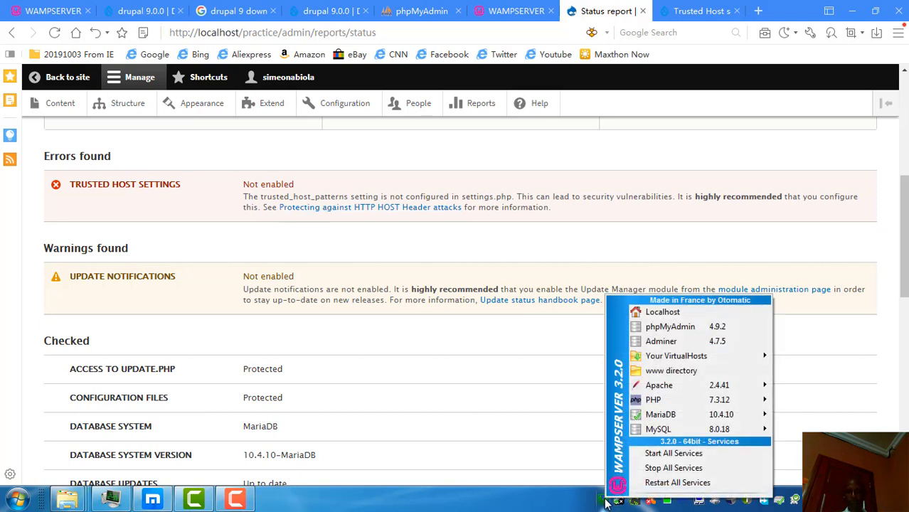
key("Down")
key("Down")
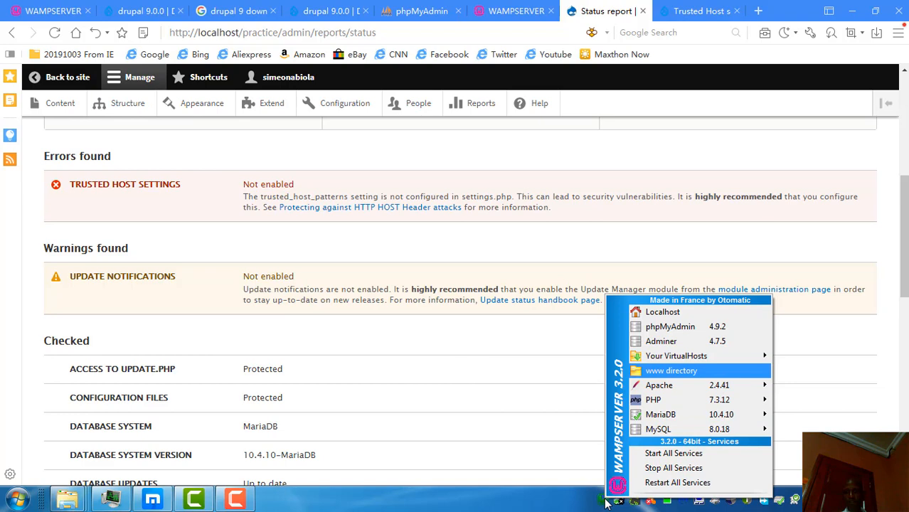
key("Return")
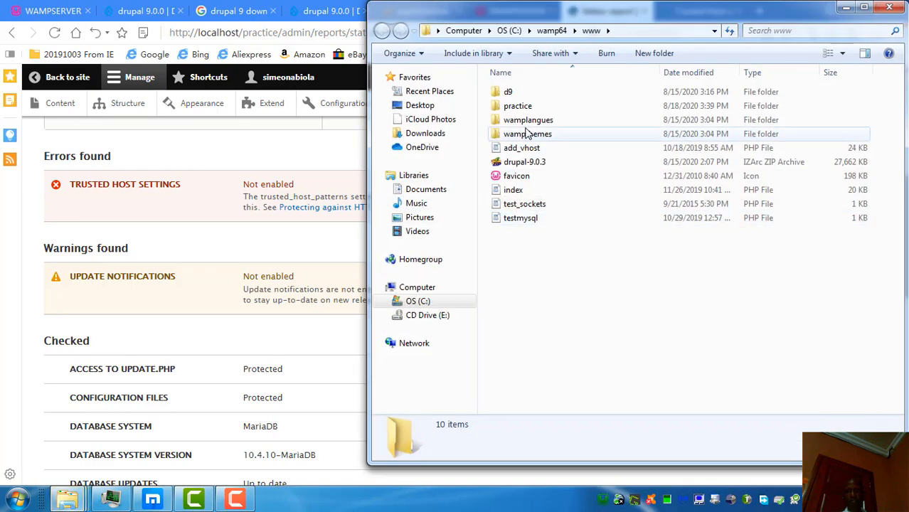
Step: Browse to practice\sites\default and open the Properties of settings.php
double_click(512, 107)
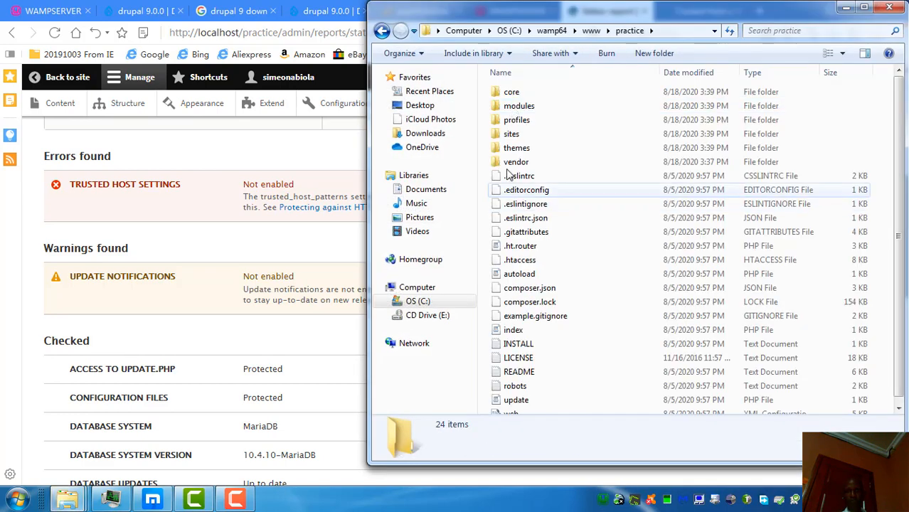
double_click(509, 135)
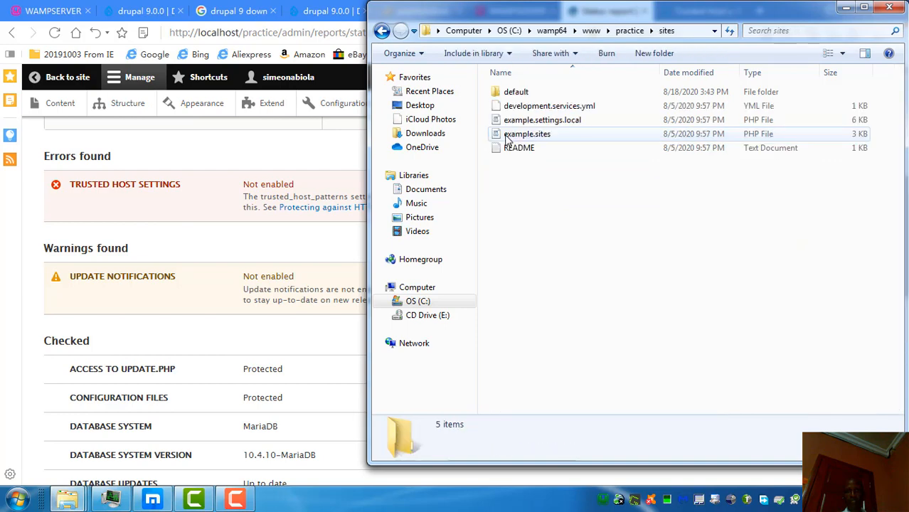
double_click(509, 92)
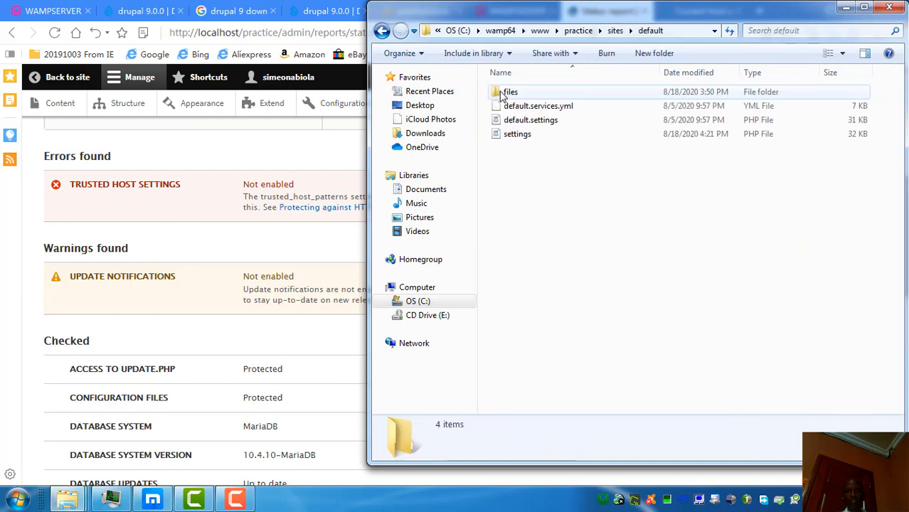
left_click(515, 135)
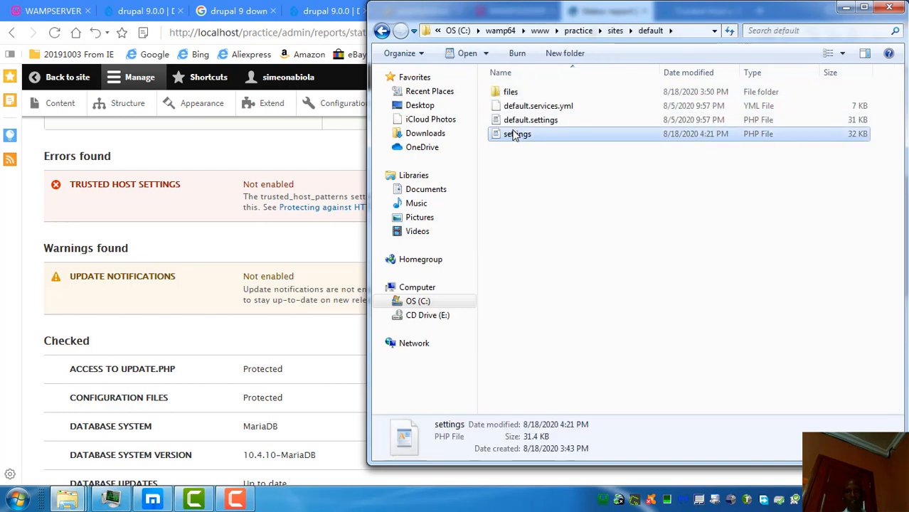
right_click(514, 134)
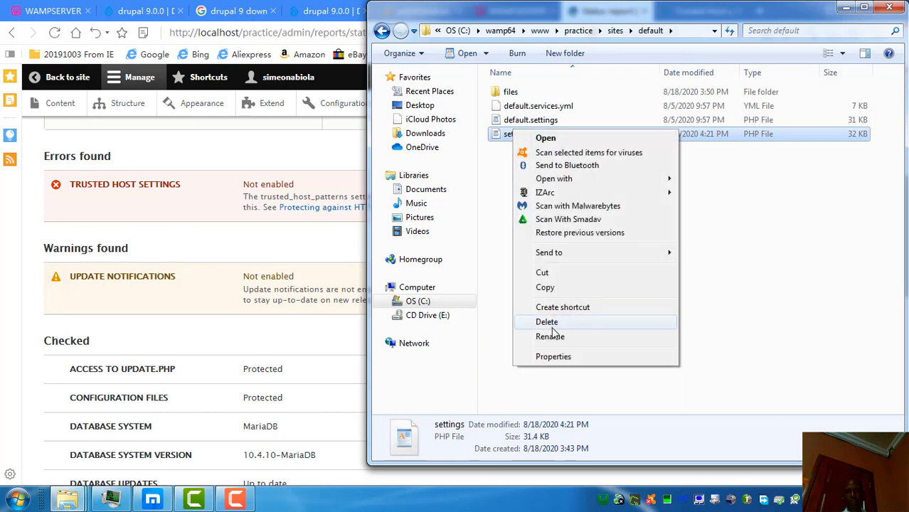
left_click(553, 356)
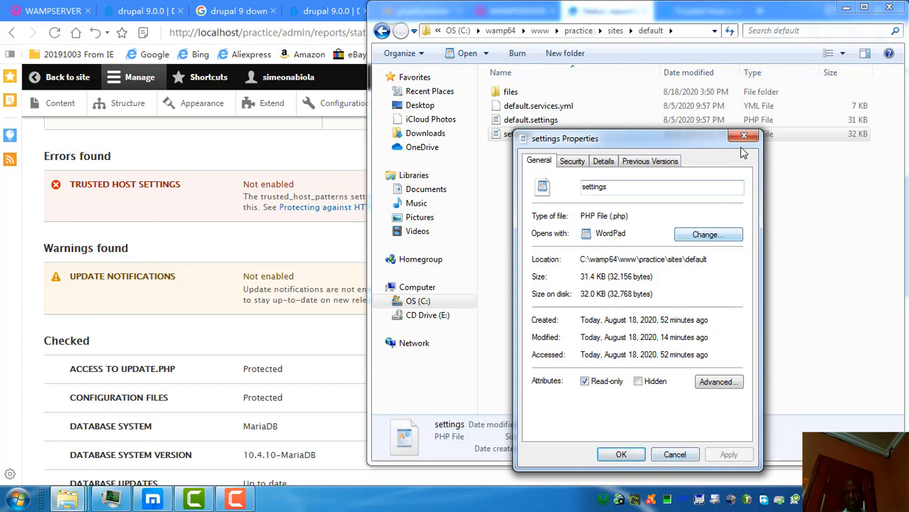
Step: Open settings.php in WordPad, paste the trusted_host_patterns block at its end, and save
left_click_drag(712, 140, 685, 287)
double_click(605, 135)
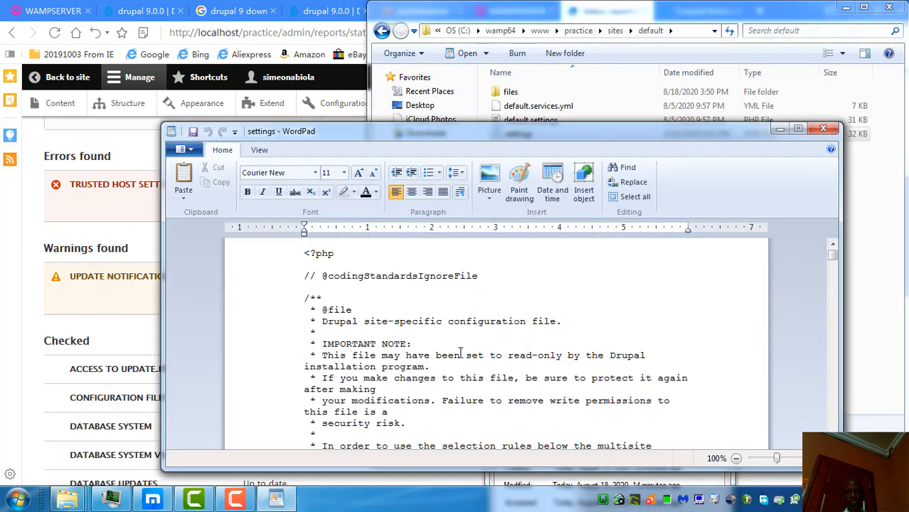
left_click_drag(834, 254, 832, 430)
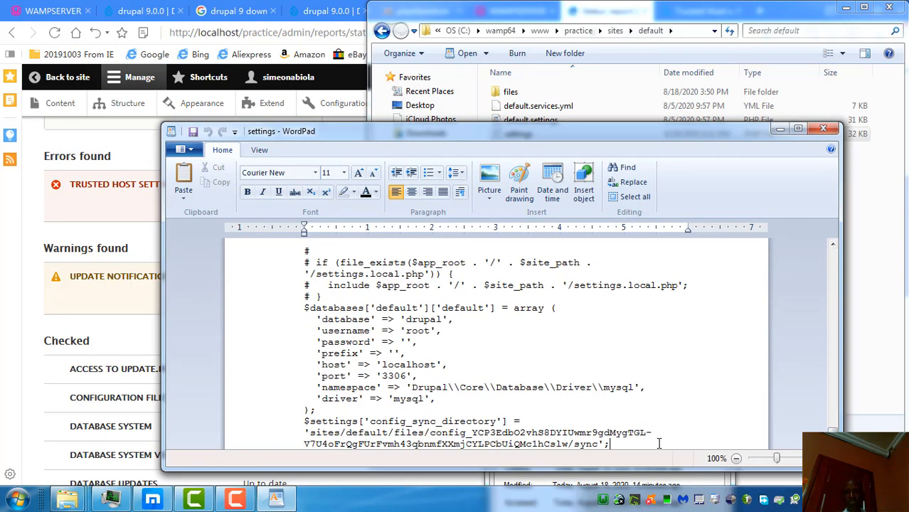
key("Return")
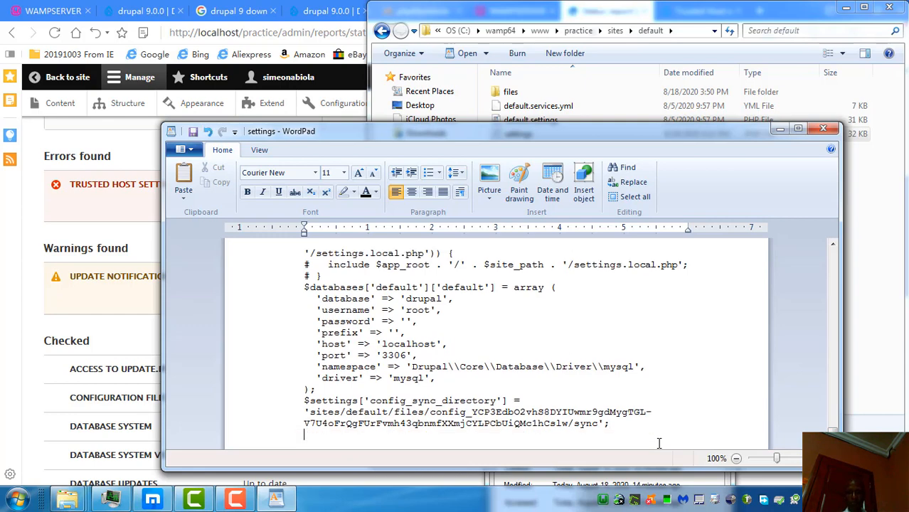
key("ctrl+v")
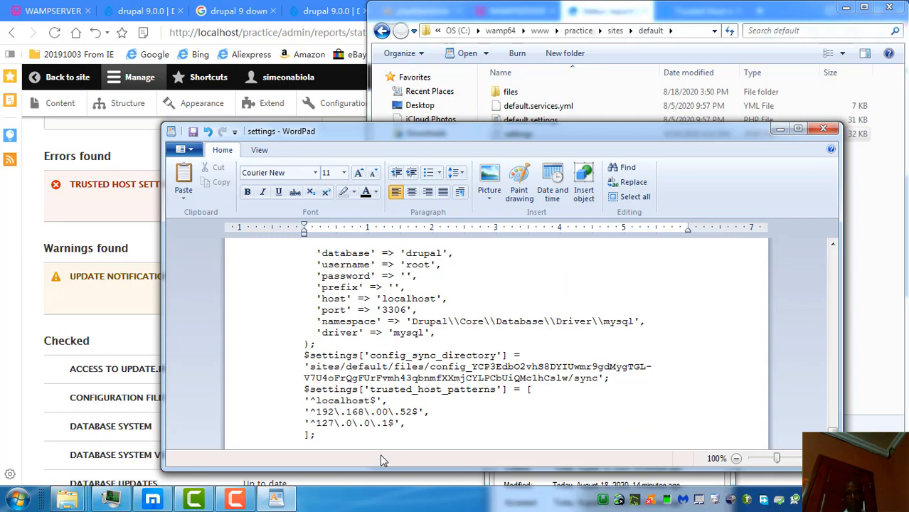
key("F12")
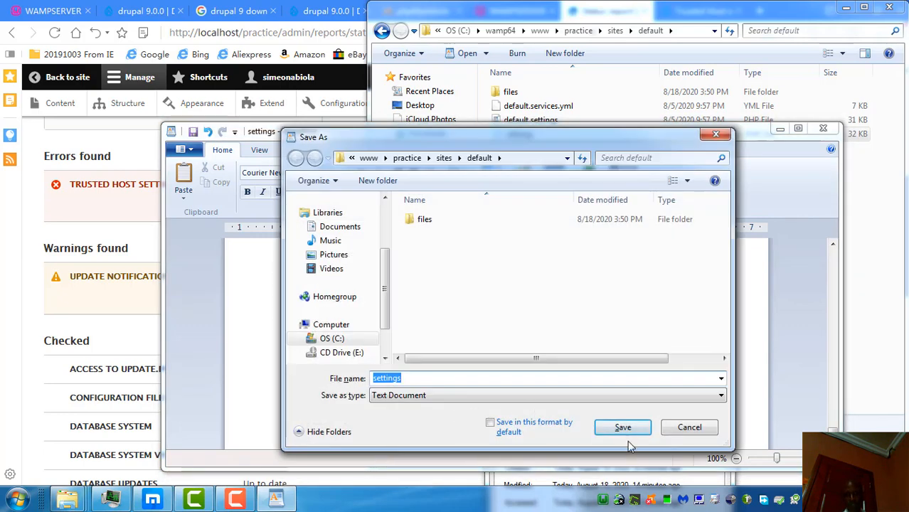
Step: Try to overwrite settings.php, dismiss the read-only warning, and cancel the save
left_click(624, 430)
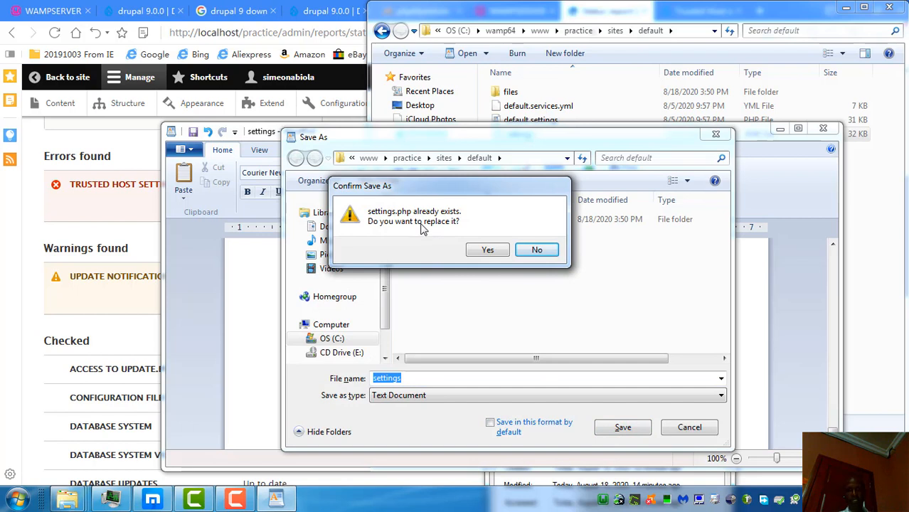
left_click(484, 252)
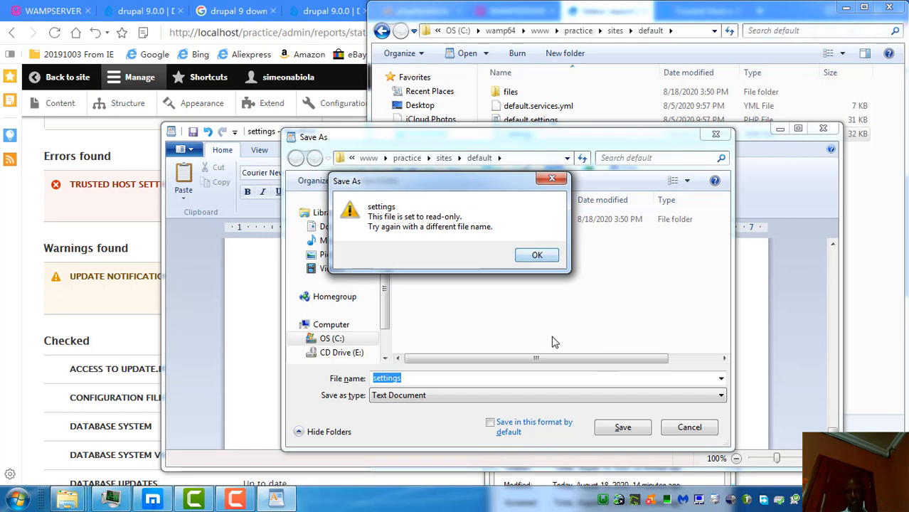
left_click(537, 254)
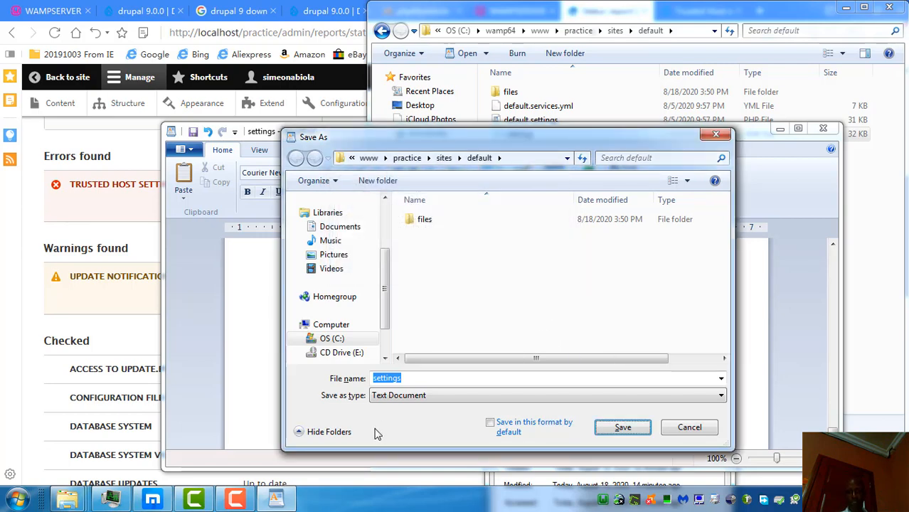
left_click(278, 504)
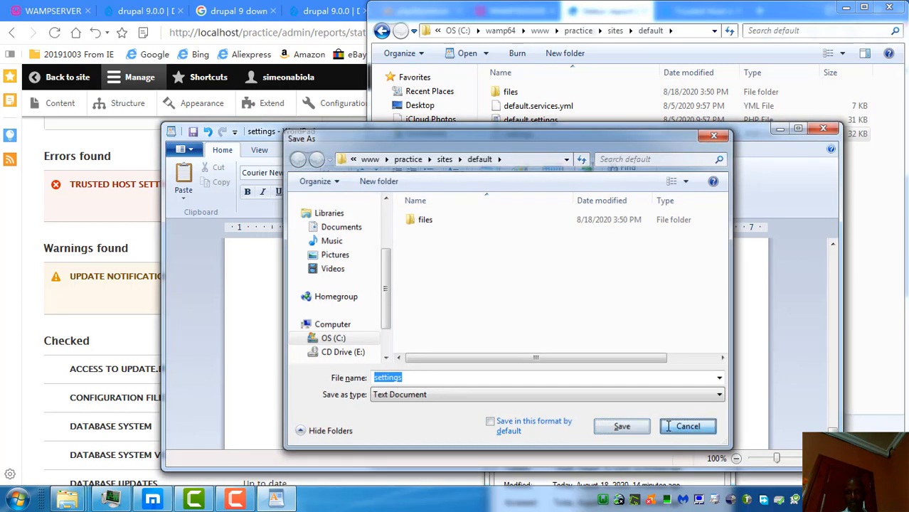
left_click(667, 428)
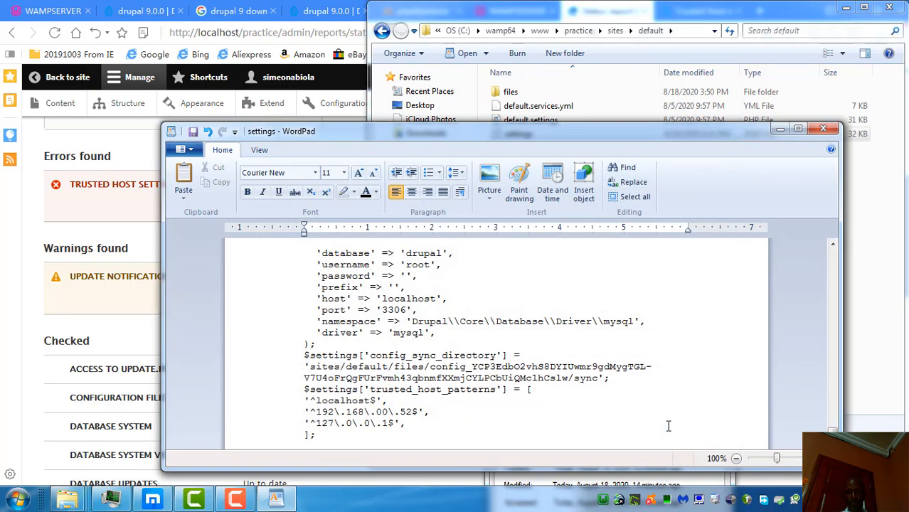
Step: Close WordPad without keeping the unsaved edits
left_click(822, 129)
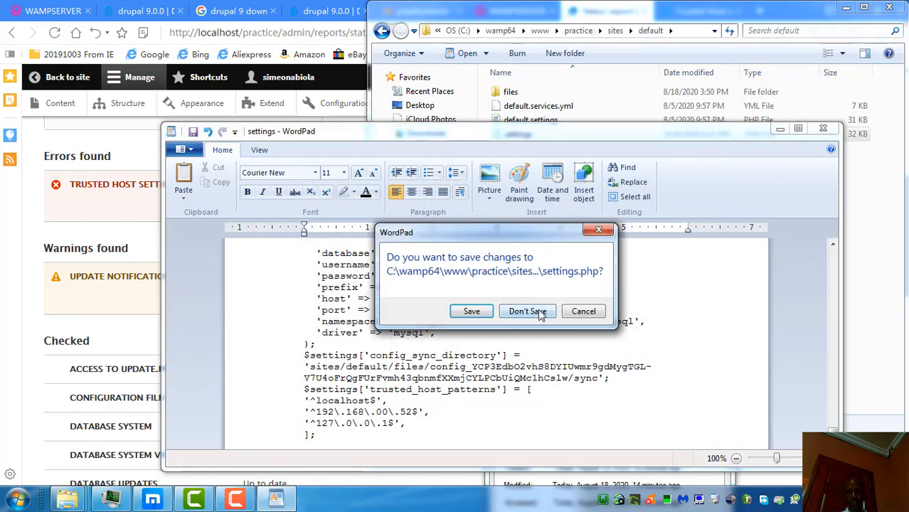
left_click(583, 311)
left_click(822, 130)
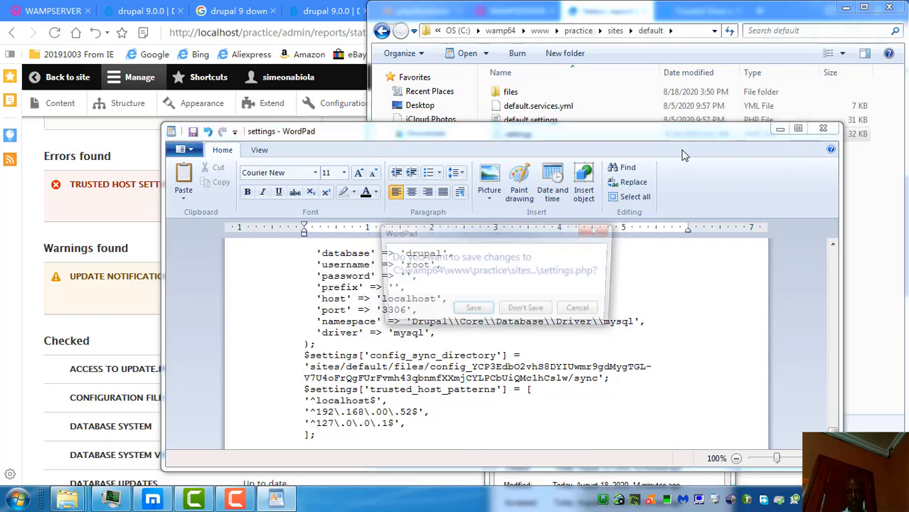
Step: Discard the WordPad edits and clear the Read-only attribute on settings.php
left_click(526, 311)
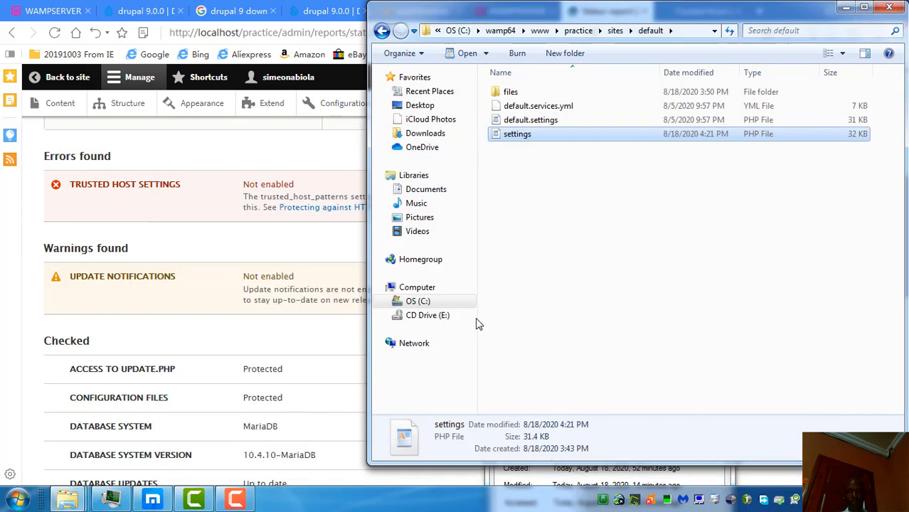
right_click(572, 138)
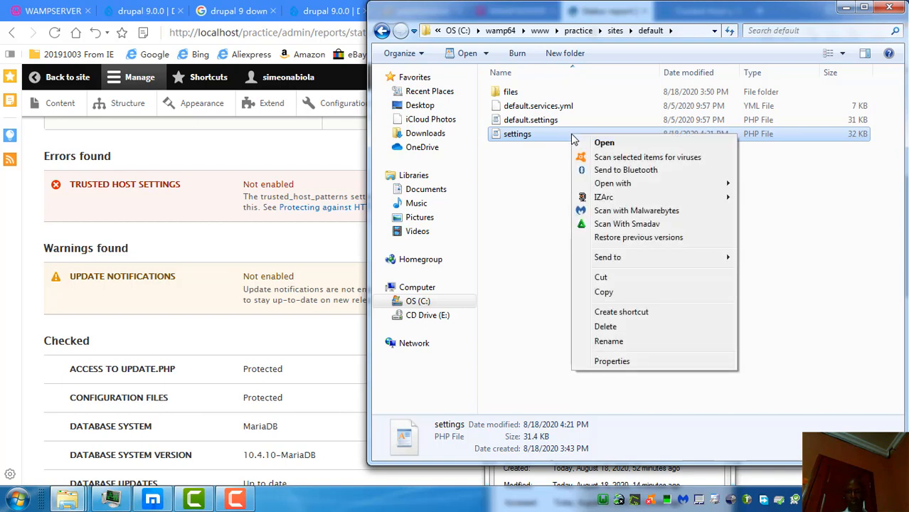
left_click(612, 361)
left_click_drag(598, 228, 588, 122)
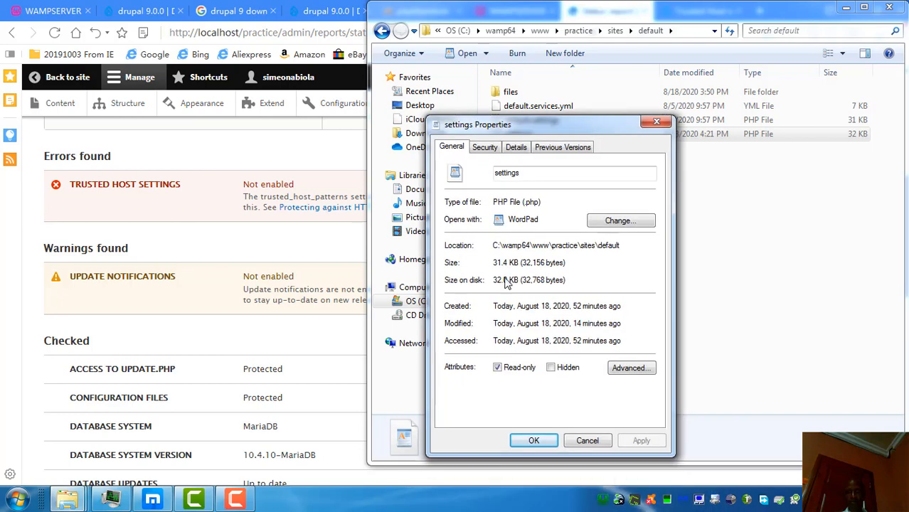
left_click(497, 367)
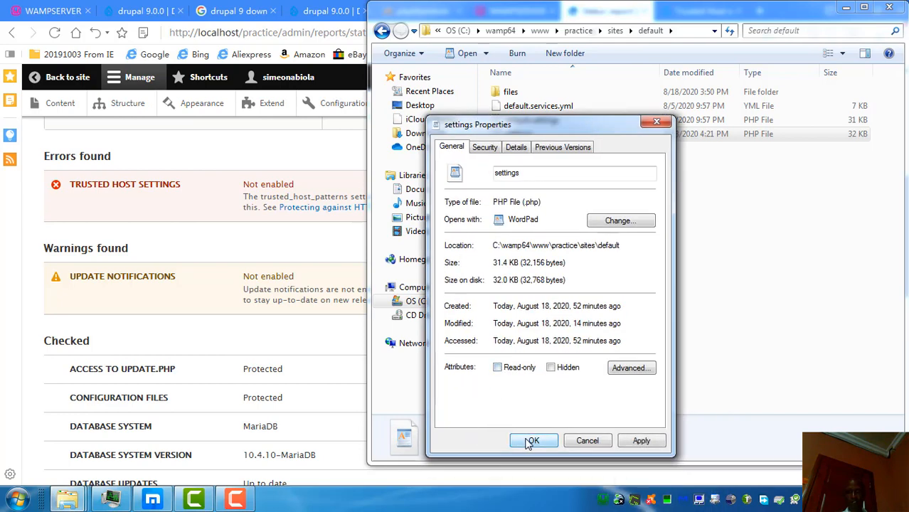
left_click(533, 441)
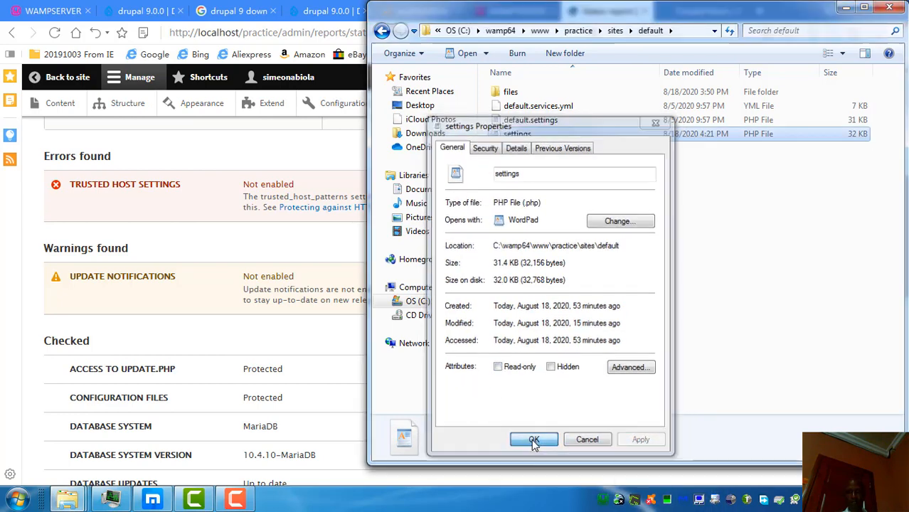
Step: Paste the trusted_host_patterns array for localhost, 192.168.00.52 and 127.0.0.1 after the sync directory line
double_click(562, 137)
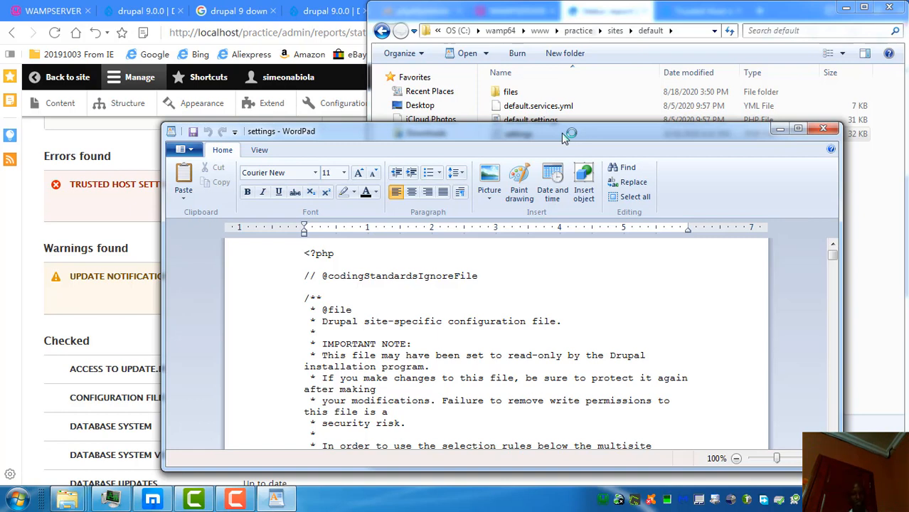
left_click_drag(835, 260, 832, 431)
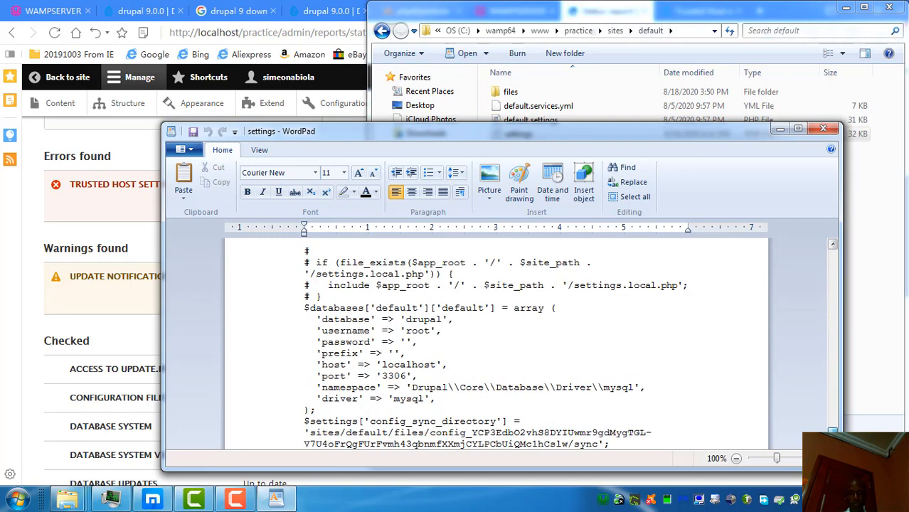
left_click(614, 444)
key("Return")
type("$settings['trusted_host_patterns'] = [ '^localhost$', '^192\\.168\\.00\\.52$', '^127\\.0\\.0\\.1$', ];")
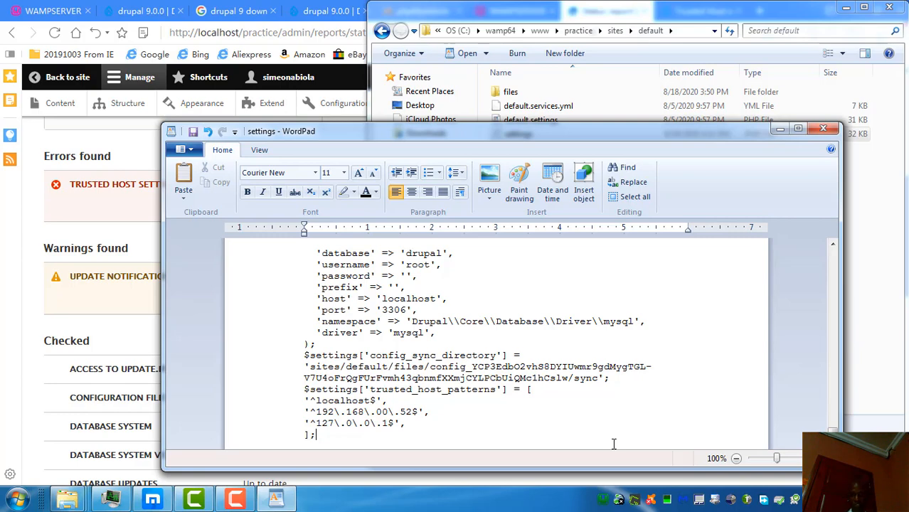
Step: Close WordPad and set settings.php back to Read-only in its Properties
left_click(822, 128)
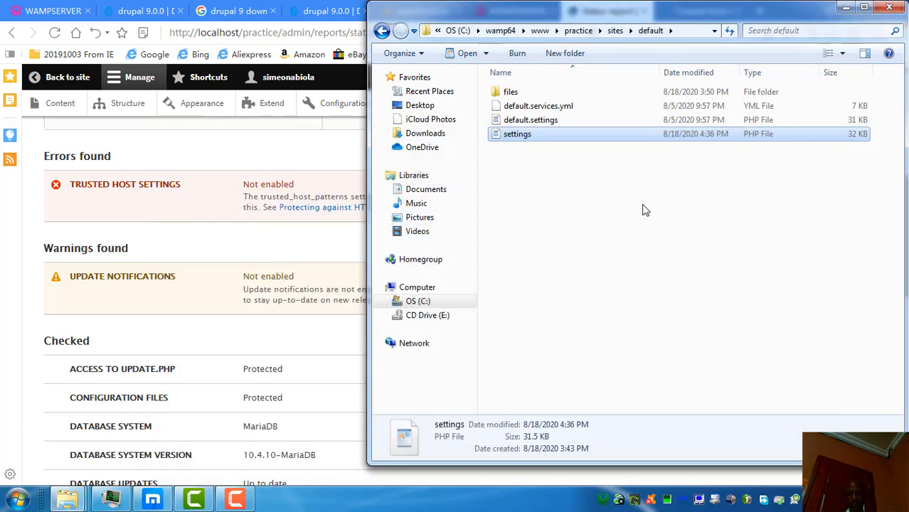
right_click(570, 136)
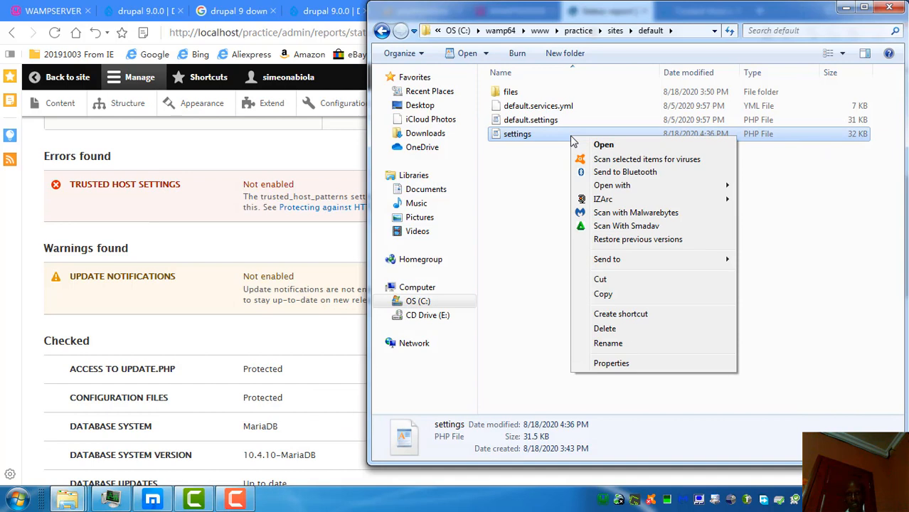
left_click(609, 363)
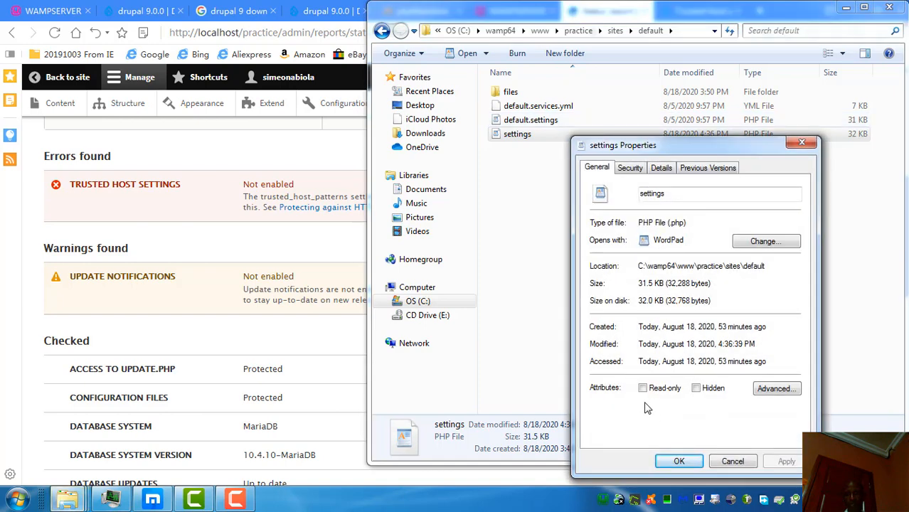
left_click(642, 387)
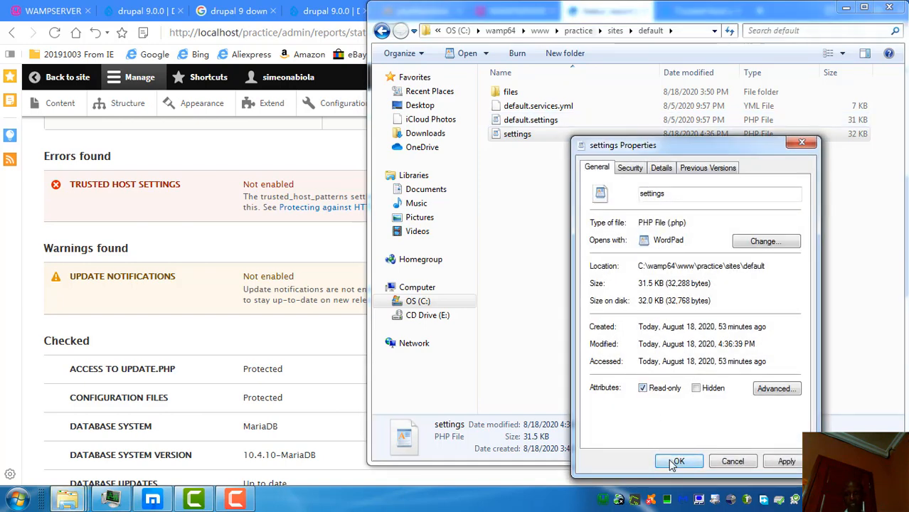
left_click(781, 462)
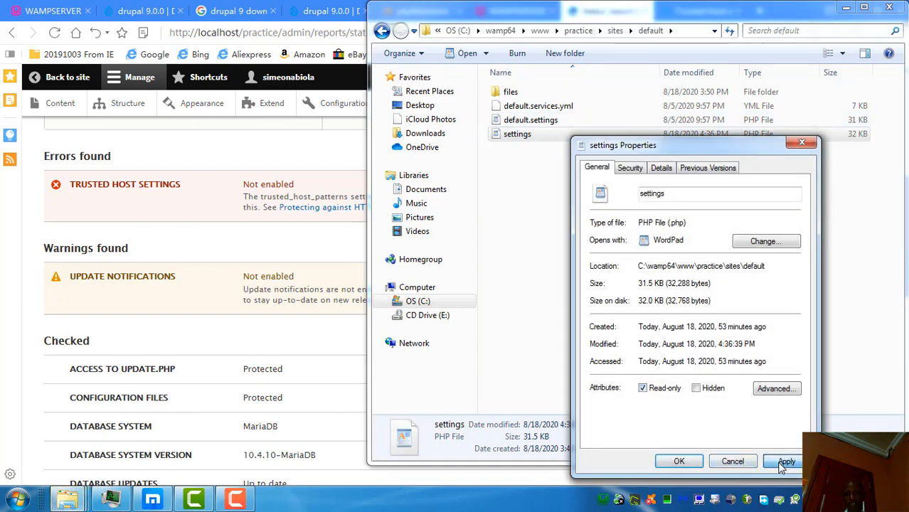
left_click(679, 462)
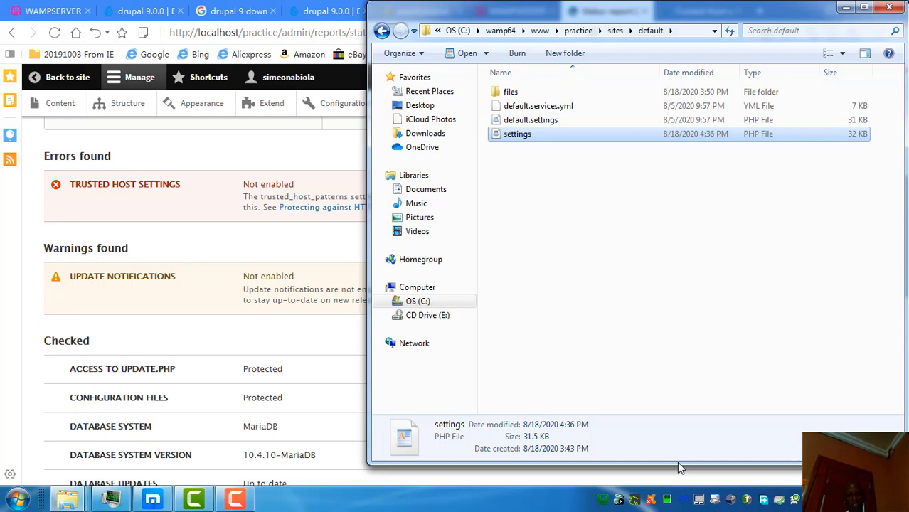
Step: Reload the Status report and confirm only the update notifications warning remains, with 24 checks passed
left_click(845, 7)
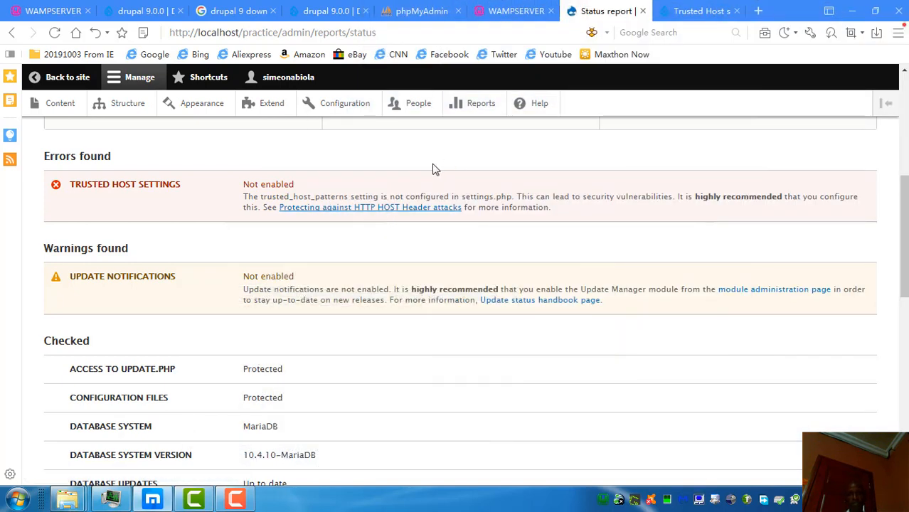
left_click(55, 34)
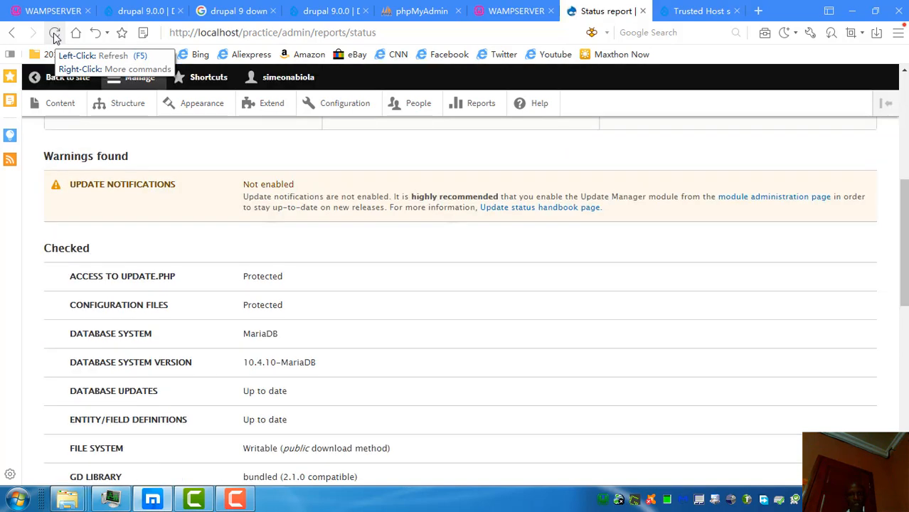
left_click_drag(900, 216, 897, 108)
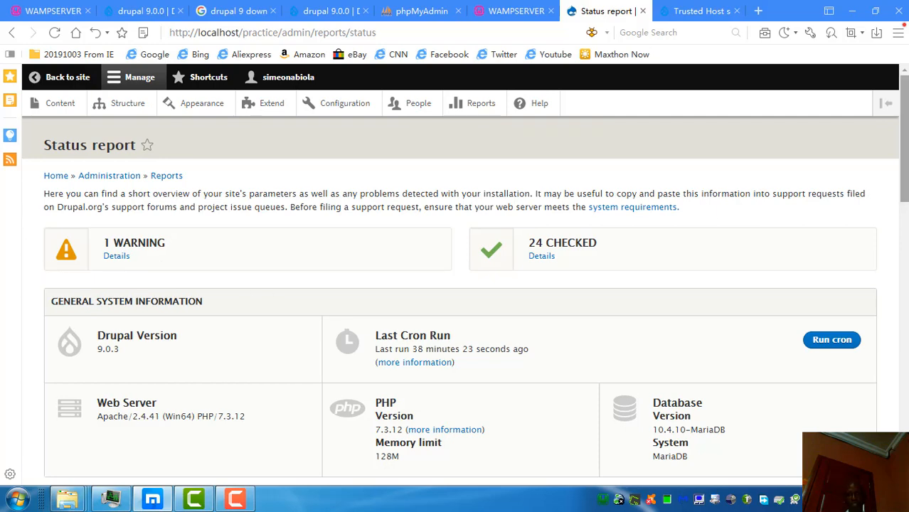
left_click_drag(903, 195, 903, 298)
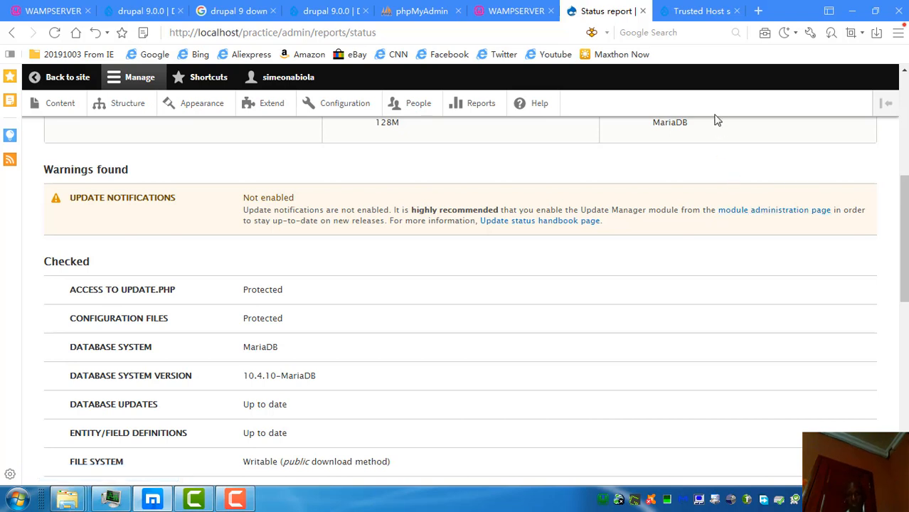
Step: Install the Update Manager module from Extend, then open the Reports overview
left_click(270, 106)
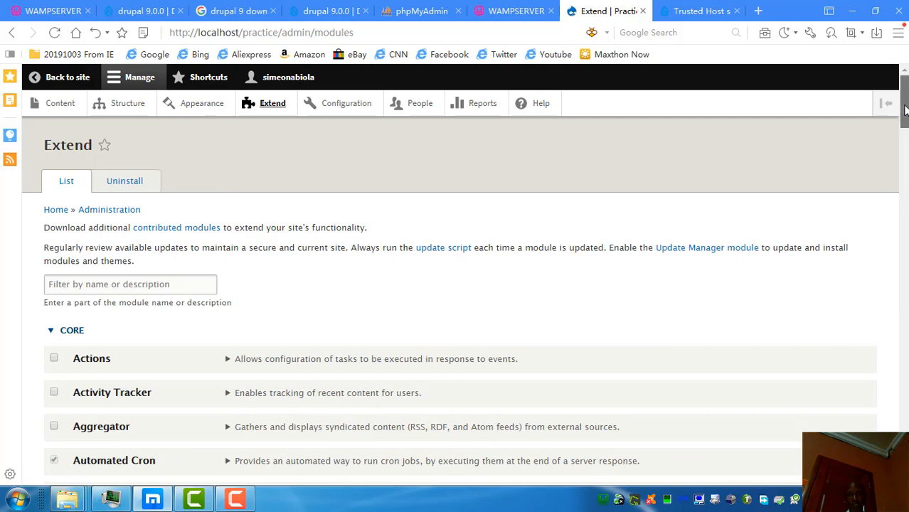
left_click_drag(904, 107, 902, 332)
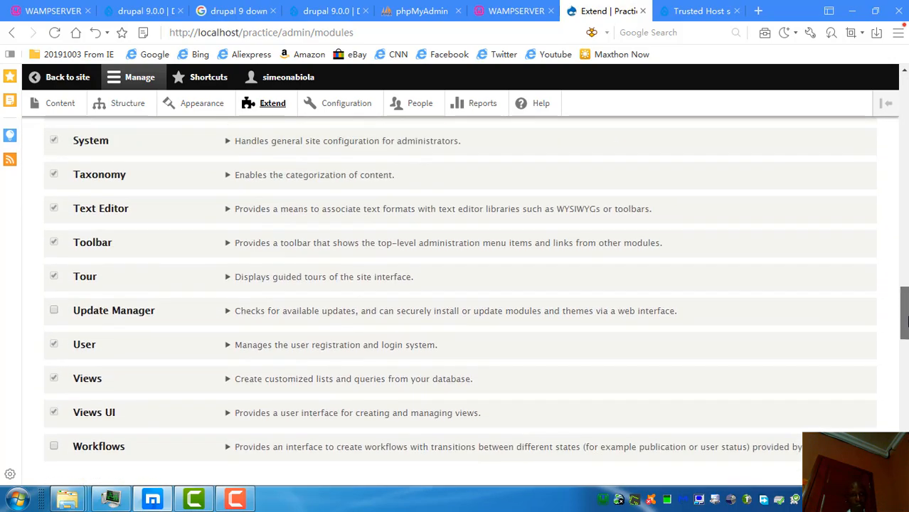
left_click(54, 311)
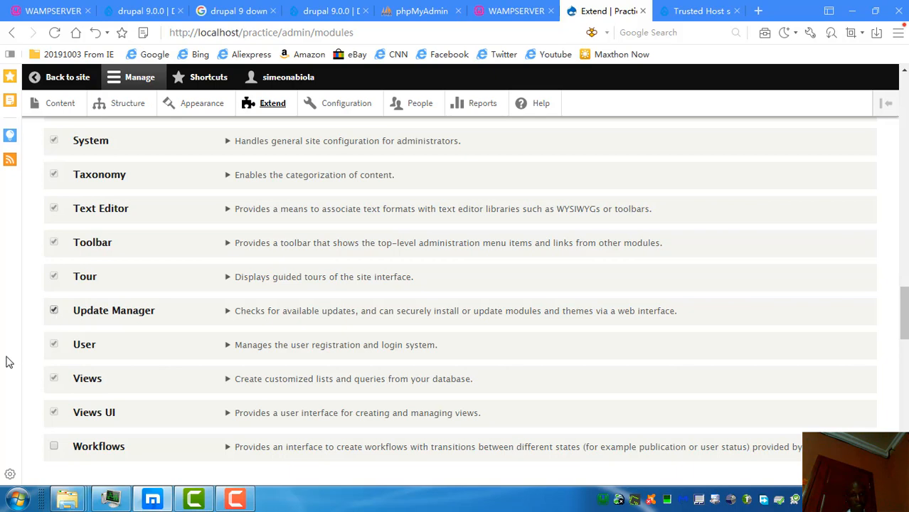
left_click_drag(904, 318, 904, 455)
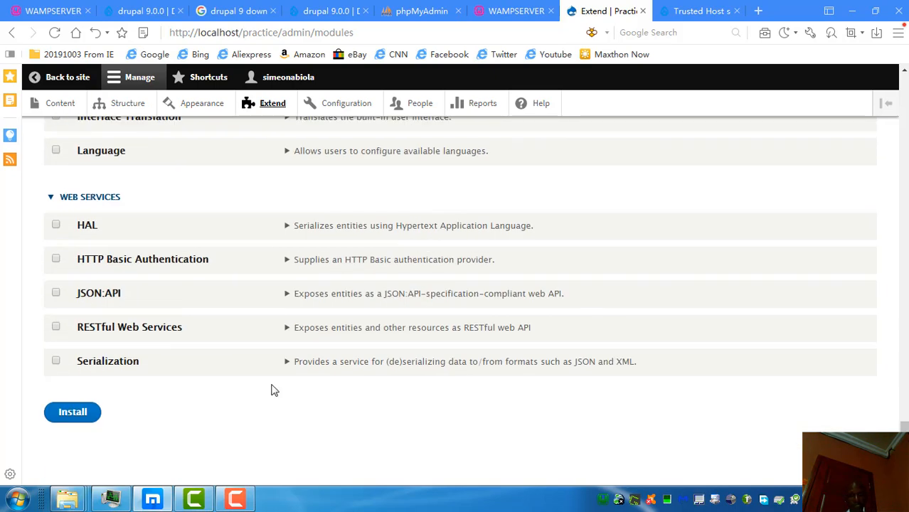
left_click(76, 414)
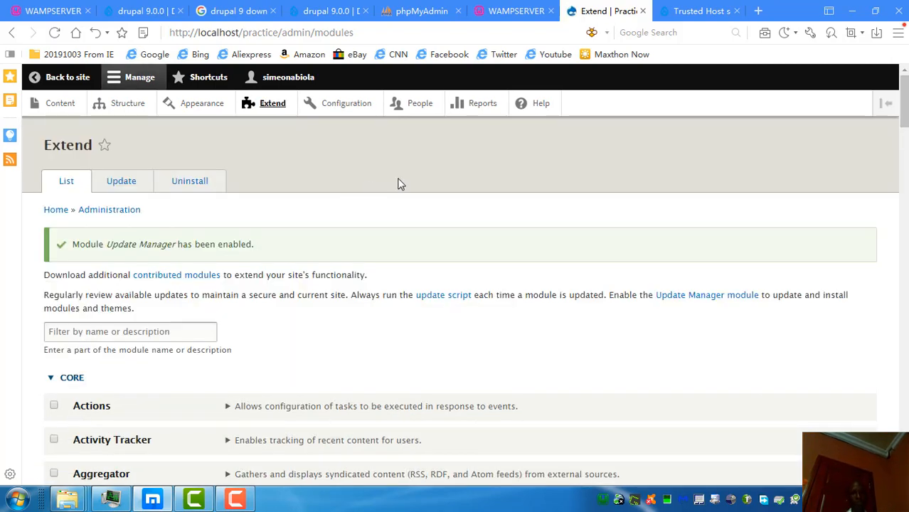
left_click(480, 107)
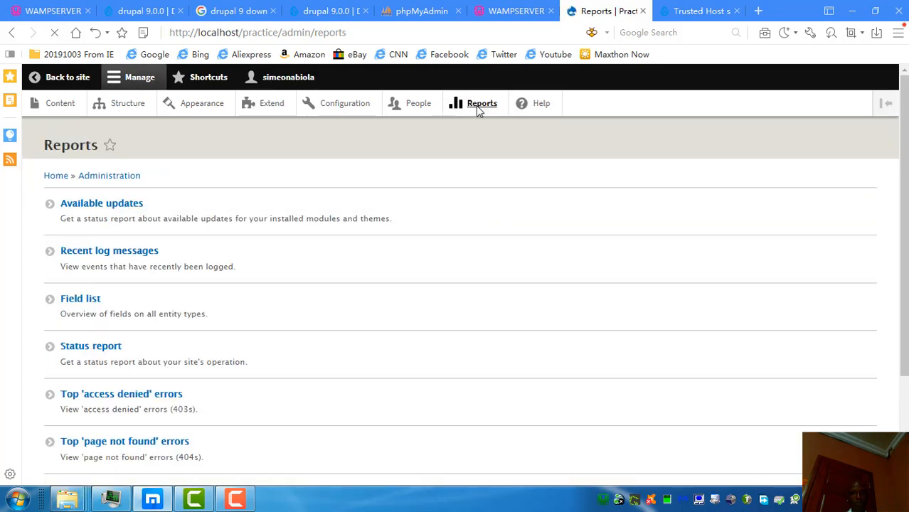
Step: Confirm the status report shows 27 checks passed, with trusted host settings and update notifications enabled, then minimize the browser
left_click(98, 350)
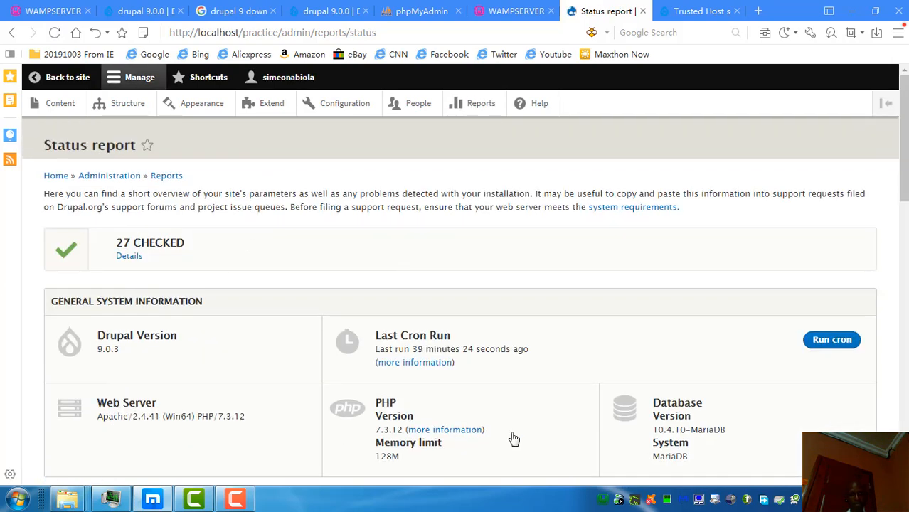
scroll(905, 137, "down", 4)
scroll(460, 298, "down", 7)
left_click_drag(904, 384, 878, 97)
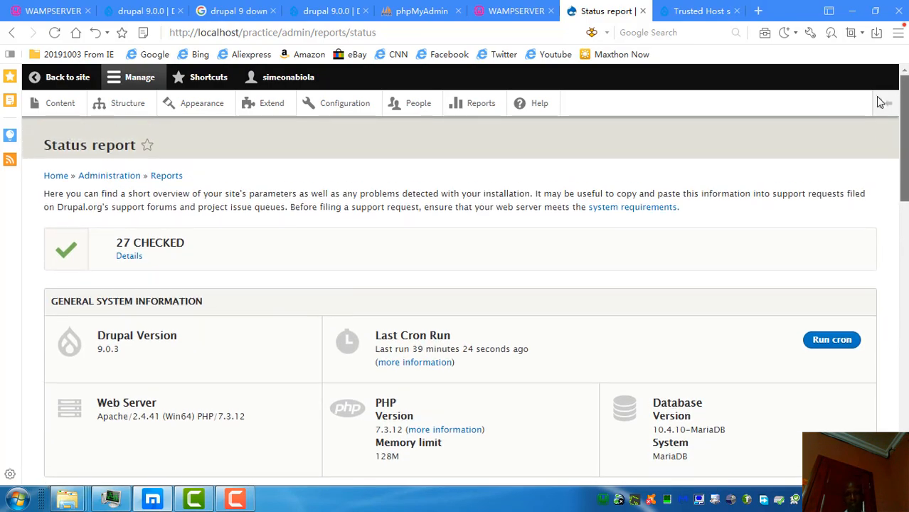
left_click_drag(904, 167, 904, 208)
scroll(904, 209, "up", 3)
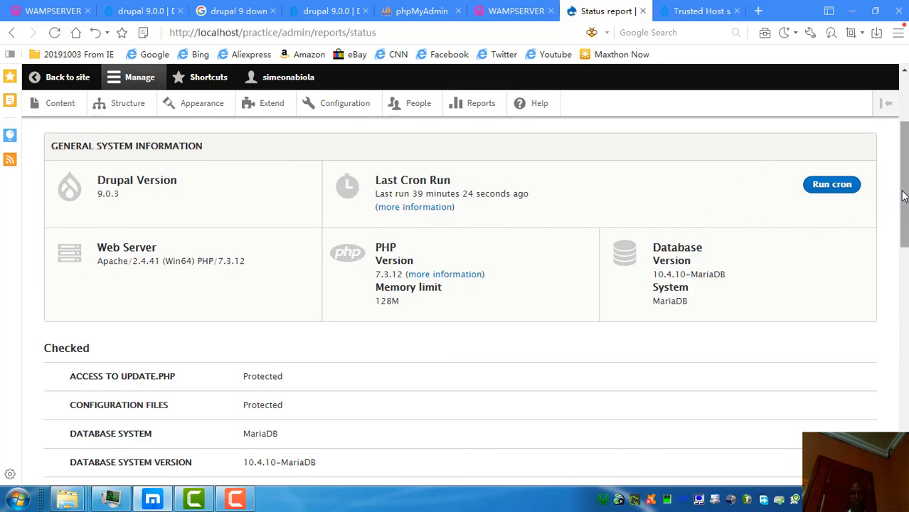
left_click_drag(903, 196, 897, 435)
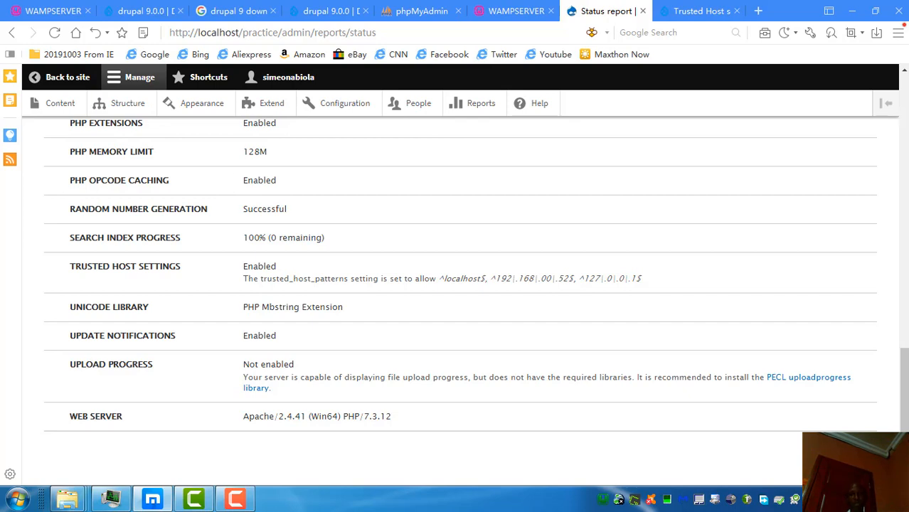
left_click(851, 11)
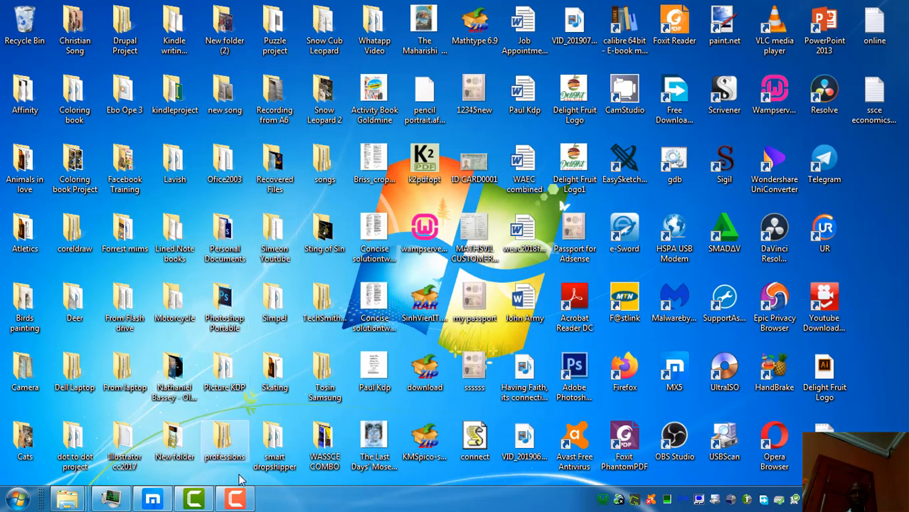
mouse_move(237, 497)
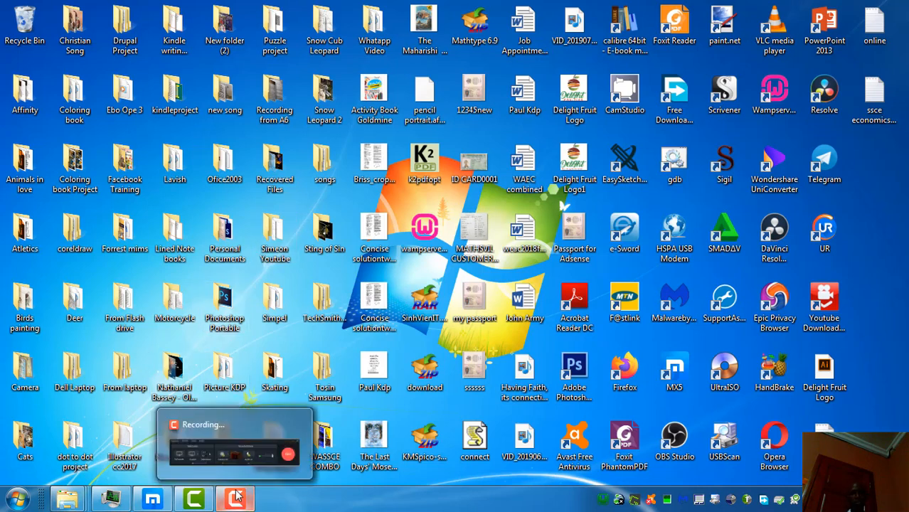